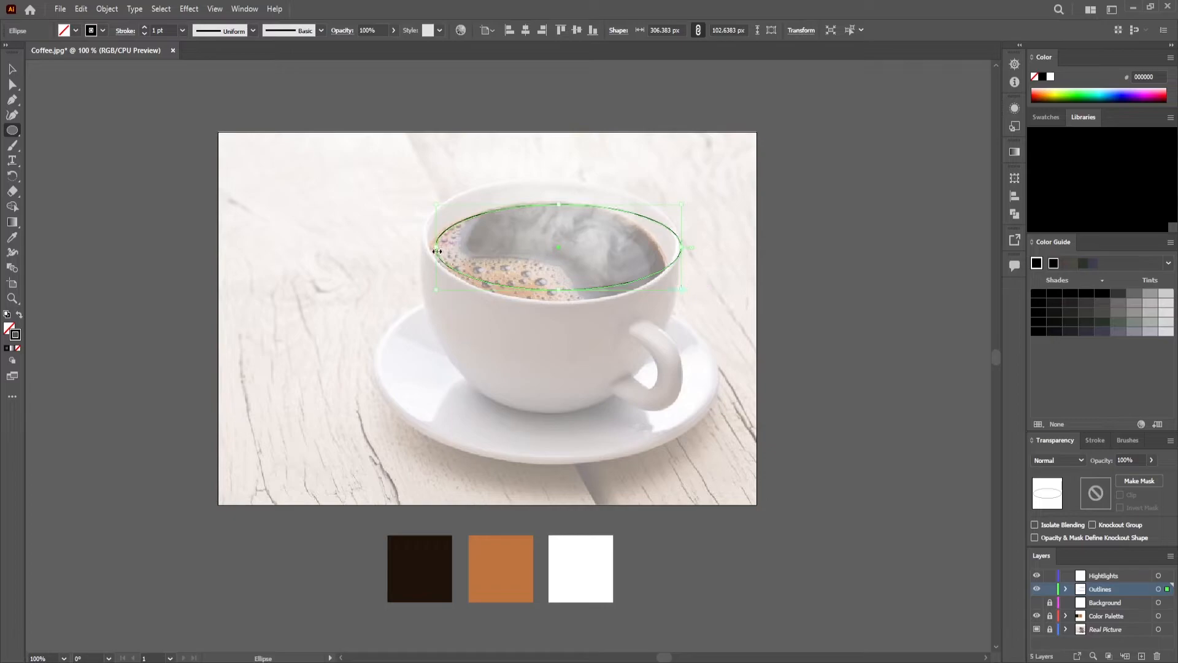
# Rotate the ellipse slightly clockwise, enlarge it to about 317 × 145 px to match the cup's outer rim, and deselect it.
pyautogui.moveTo(687, 199); pyautogui.dragTo(691, 207)
pyautogui.moveTo(676, 264); pyautogui.dragTo(672, 256)
pyautogui.moveTo(548, 290); pyautogui.dragTo(546, 300)
pyautogui.moveTo(548, 204); pyautogui.dragTo(552, 179)
pyautogui.moveTo(423, 232); pyautogui.dragTo(426, 231)
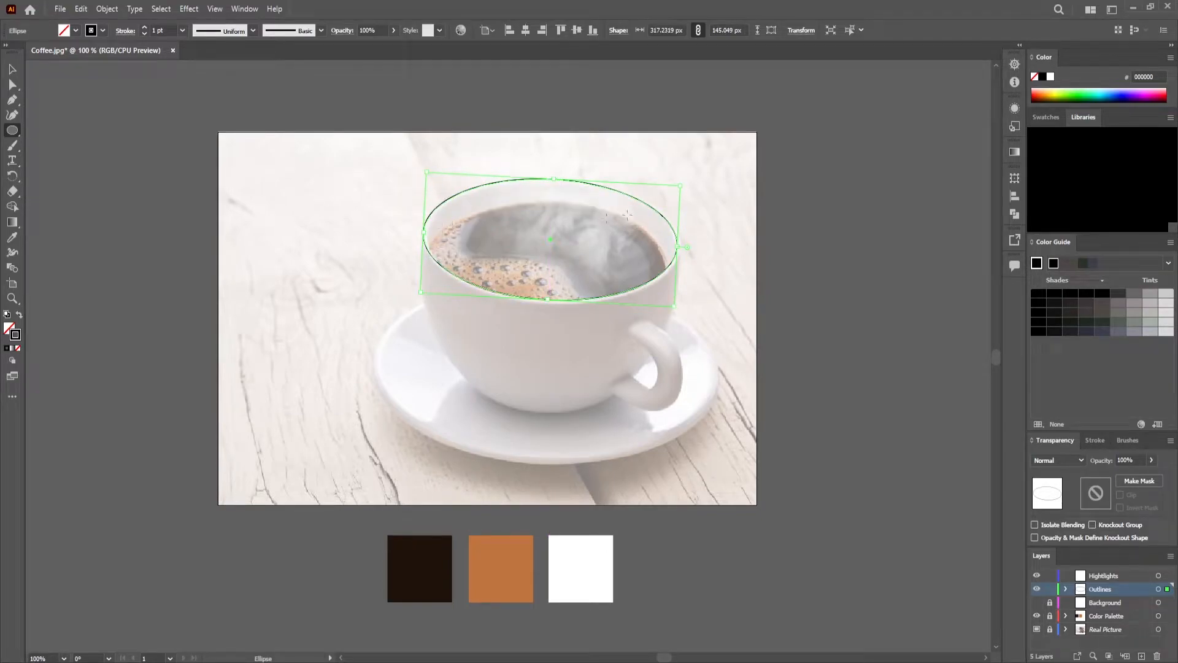
pyautogui.press('c')
pyautogui.press('v')
pyautogui.click(742, 227)
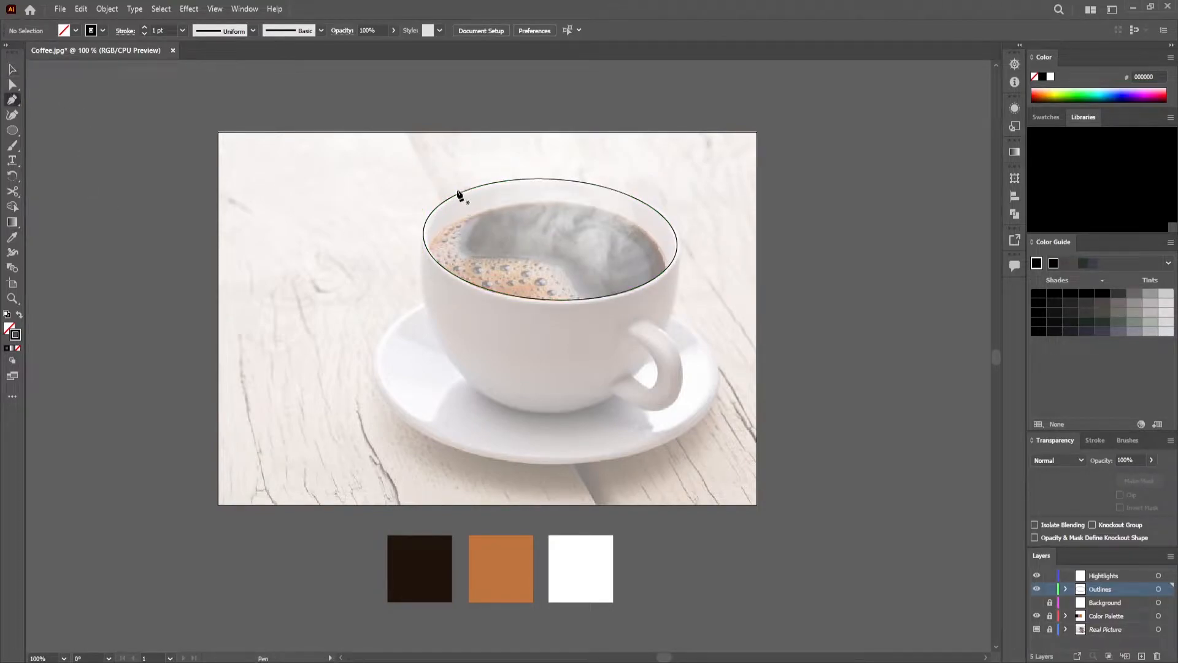
# Draw a second ellipse about 254 × 100 px over the coffee surface inside the rim and tilt it slightly clockwise.
pyautogui.press('l')
pyautogui.moveTo(465, 217); pyautogui.dragTo(666, 299)
pyautogui.moveTo(669, 216); pyautogui.dragTo(680, 226)
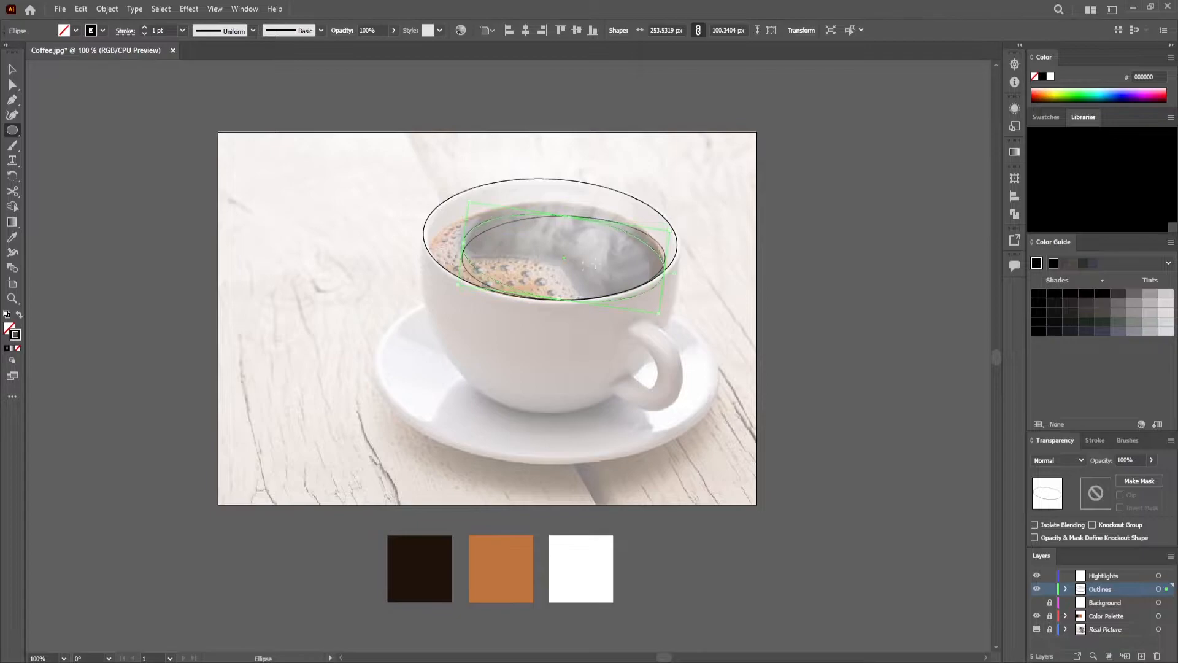
# Reposition, rotate and resize the inner ellipse to about 287 × 113 px so it follows the coffee's edge.
pyautogui.moveTo(564, 256); pyautogui.dragTo(559, 248)
pyautogui.moveTo(673, 217); pyautogui.dragTo(669, 212)
pyautogui.moveTo(453, 233); pyautogui.dragTo(439, 233)
pyautogui.moveTo(549, 289); pyautogui.dragTo(547, 301)
pyautogui.moveTo(441, 243); pyautogui.dragTo(434, 246)
pyautogui.moveTo(429, 288); pyautogui.dragTo(429, 291)
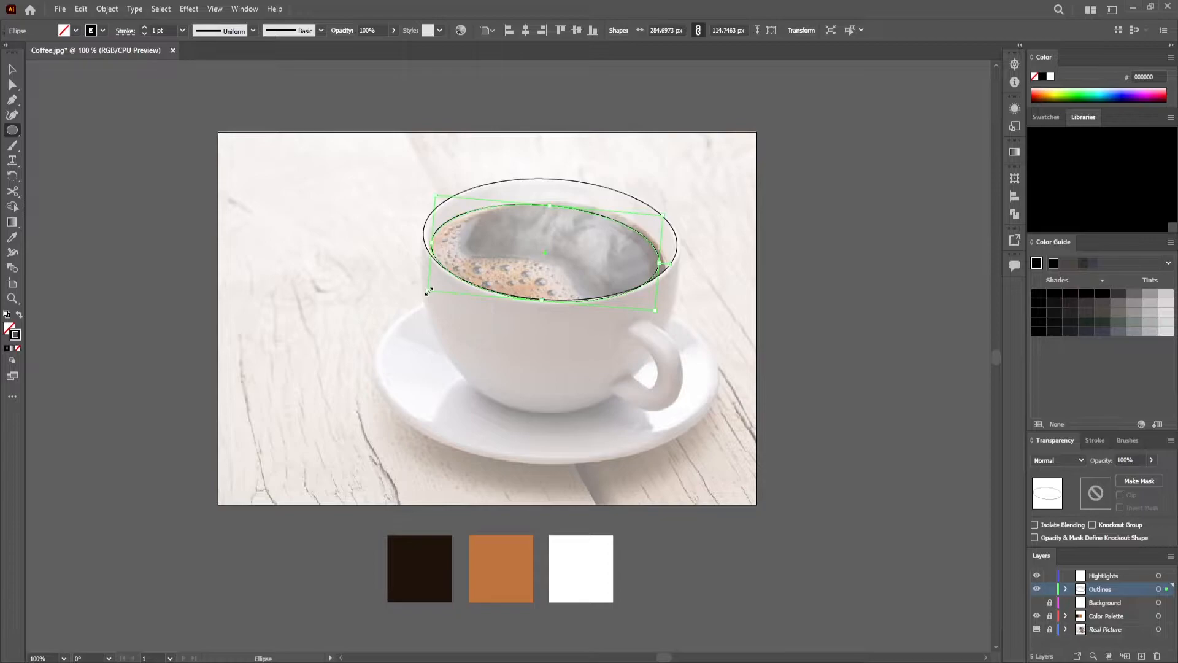
pyautogui.moveTo(656, 311); pyautogui.dragTo(658, 309)
pyautogui.press('v')
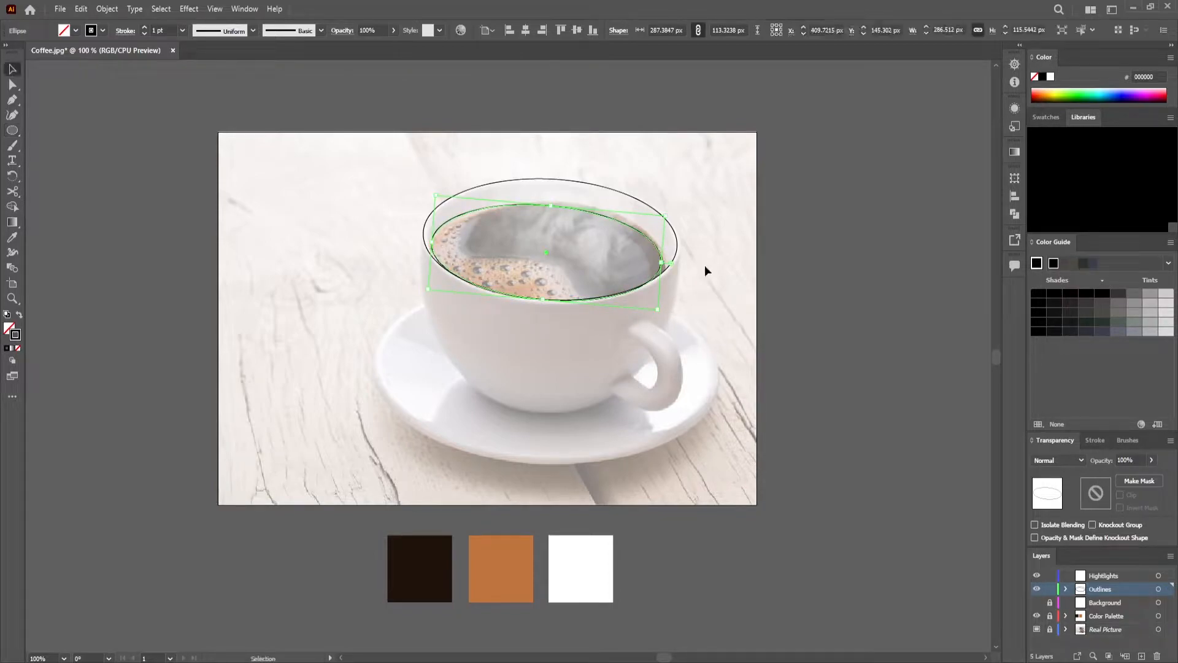
pyautogui.click(704, 265)
# Nudge the inner ellipse slightly up, widen it to about 293 px toward the foam side, and nudge it right.
pyautogui.click(617, 292)
pyautogui.press('Up')
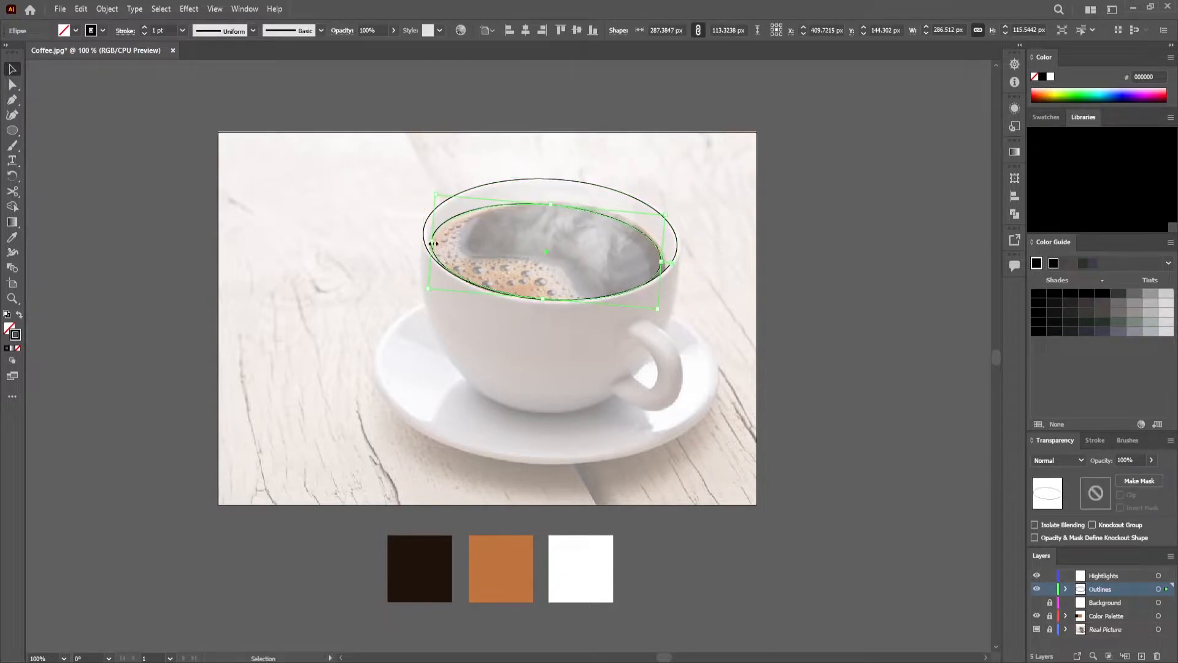
pyautogui.moveTo(432, 242); pyautogui.dragTo(425, 243)
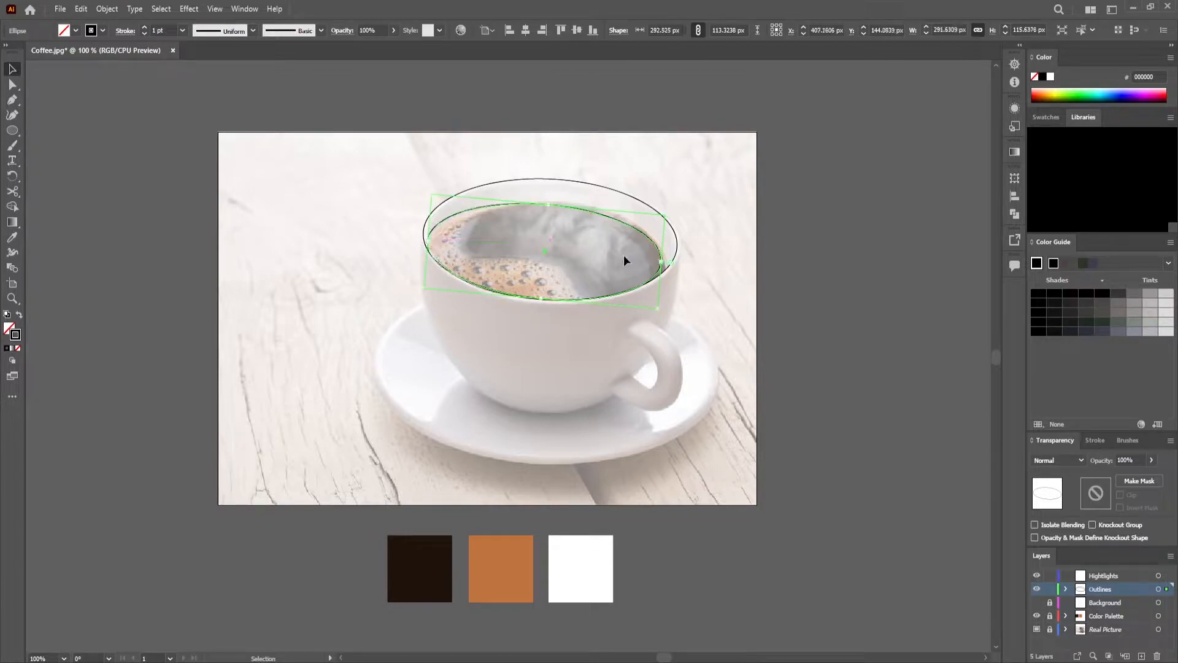
pyautogui.press('Right')
pyautogui.click(701, 253)
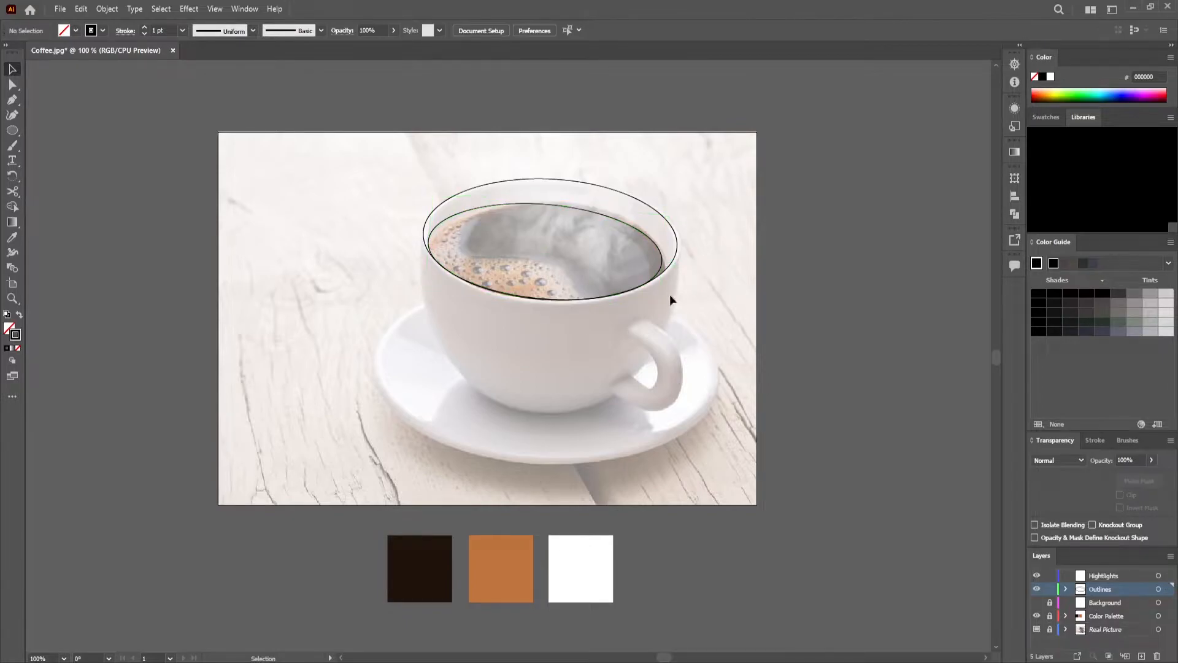
# Nudge the coffee-surface ellipse down and right, and shrink it to about 291 × 108 px.
pyautogui.click(12, 99)
pyautogui.scroll(2, 499, 227)
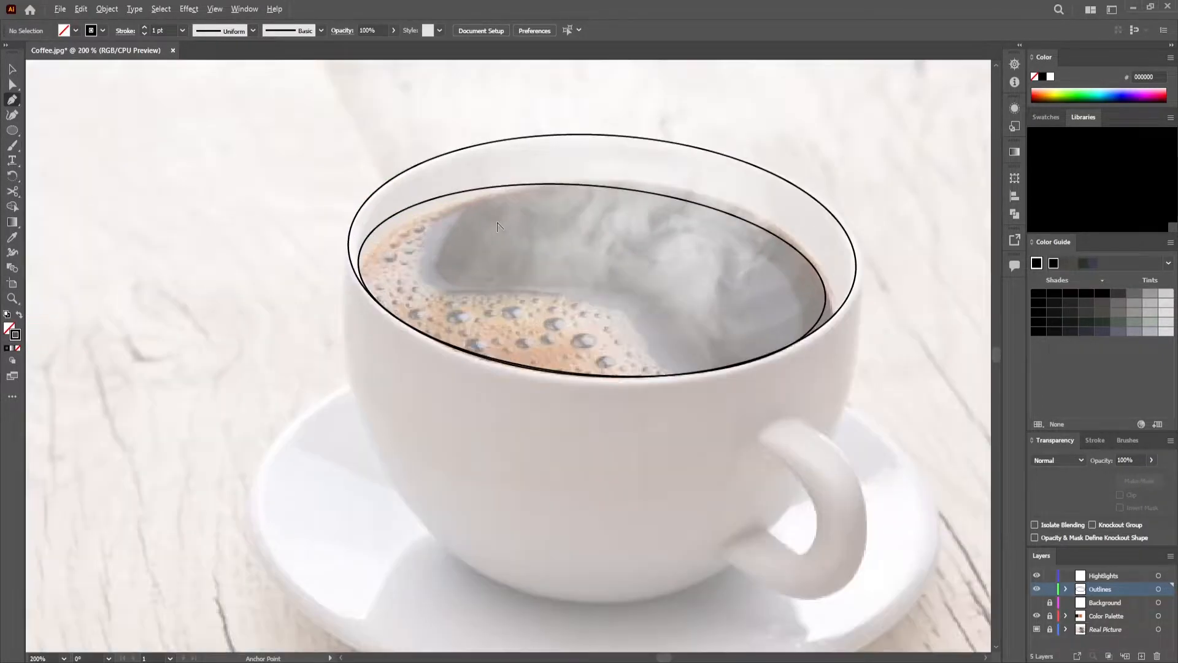
pyautogui.press('v')
pyautogui.click(565, 183)
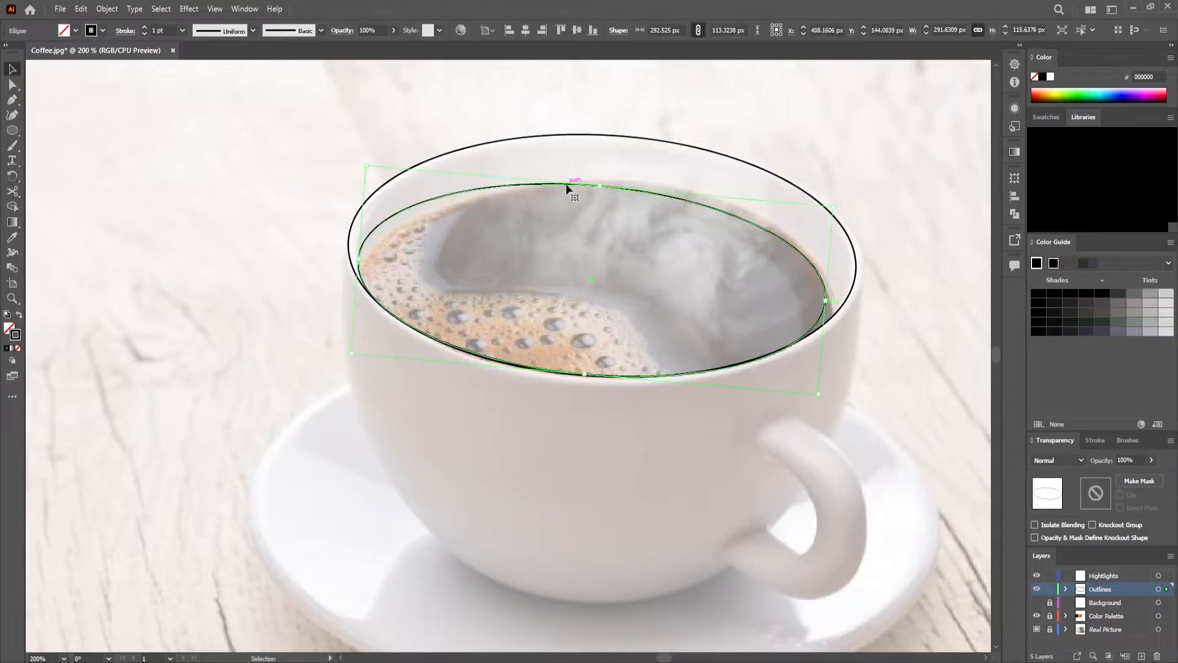
pyautogui.press('Down')
pyautogui.press('Down')
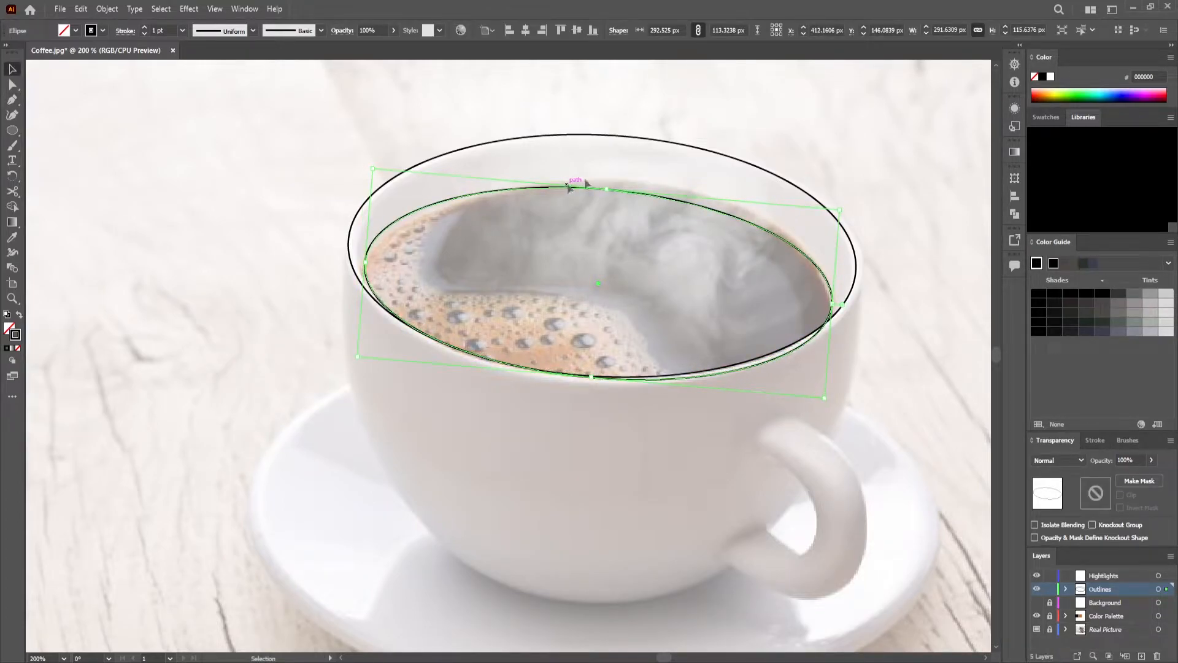
pyautogui.moveTo(825, 399); pyautogui.dragTo(815, 384)
# Nudge the coffee-surface ellipse left and down so it lines up with the front edge of the cup rim.
pyautogui.press('Left')
pyautogui.press('Left')
pyautogui.press('Left')
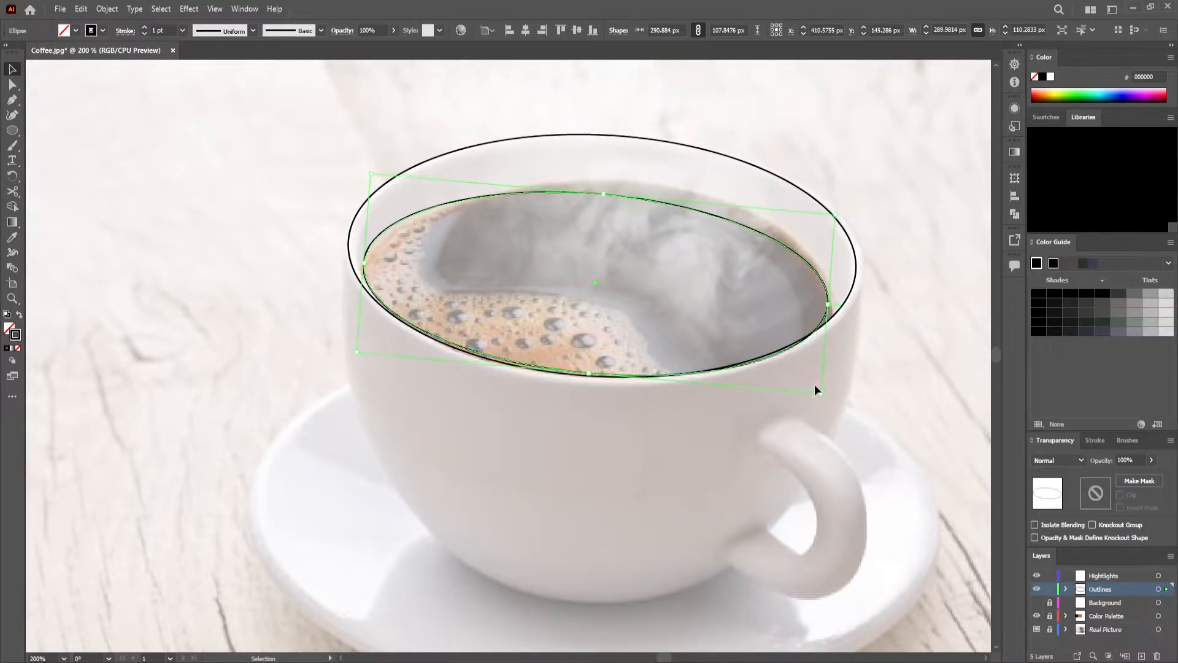
pyautogui.press('Down')
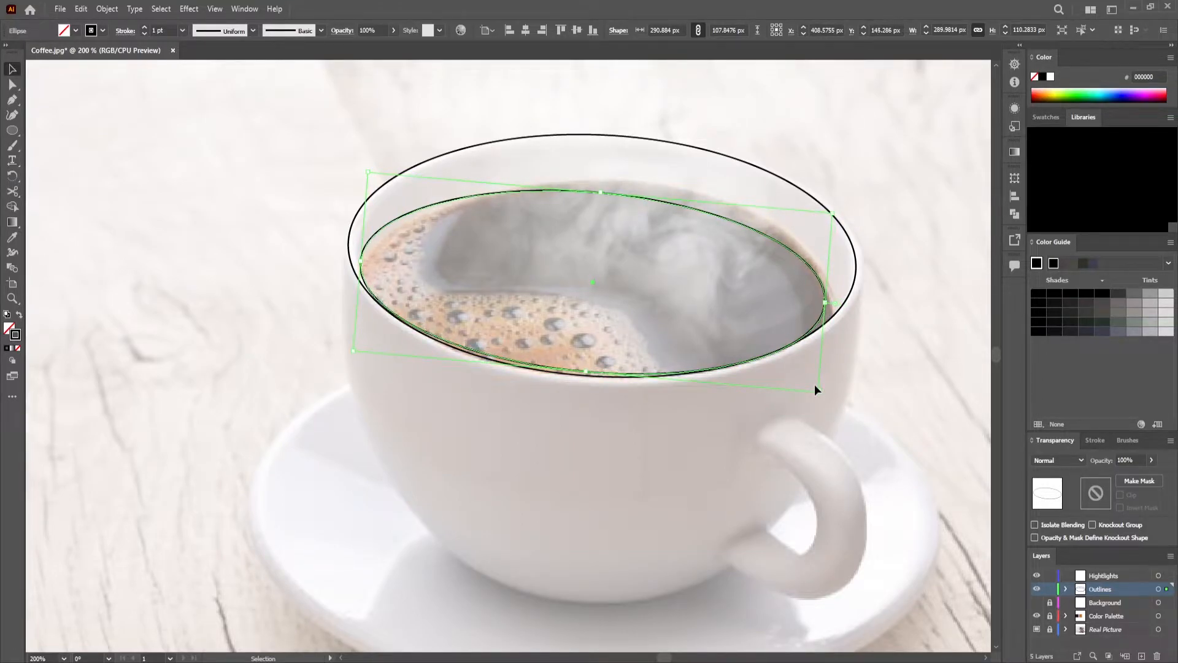
pyautogui.press('Down')
pyautogui.press('Left')
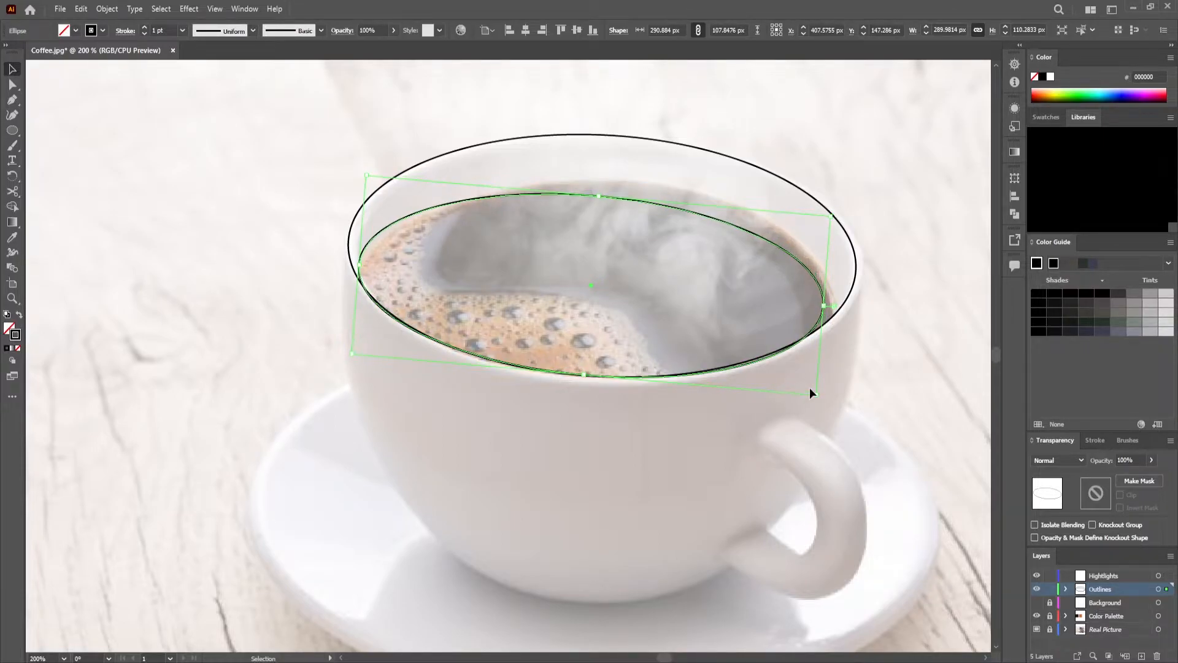
pyautogui.click(853, 362)
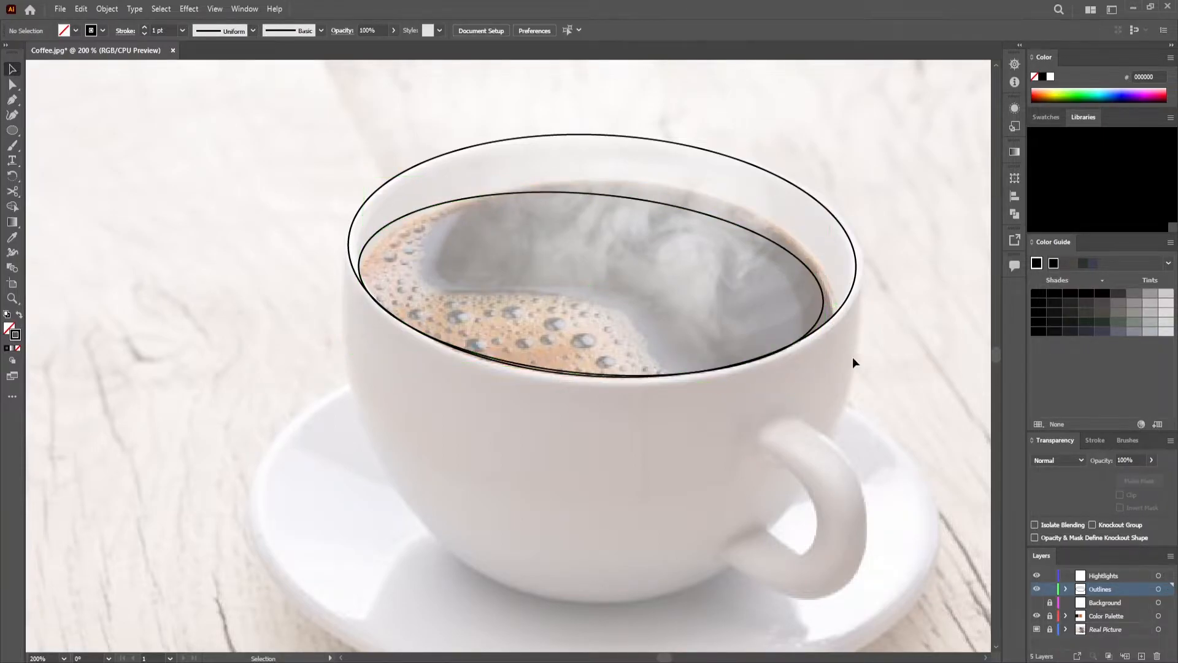
pyautogui.click(562, 372)
pyautogui.click(612, 429)
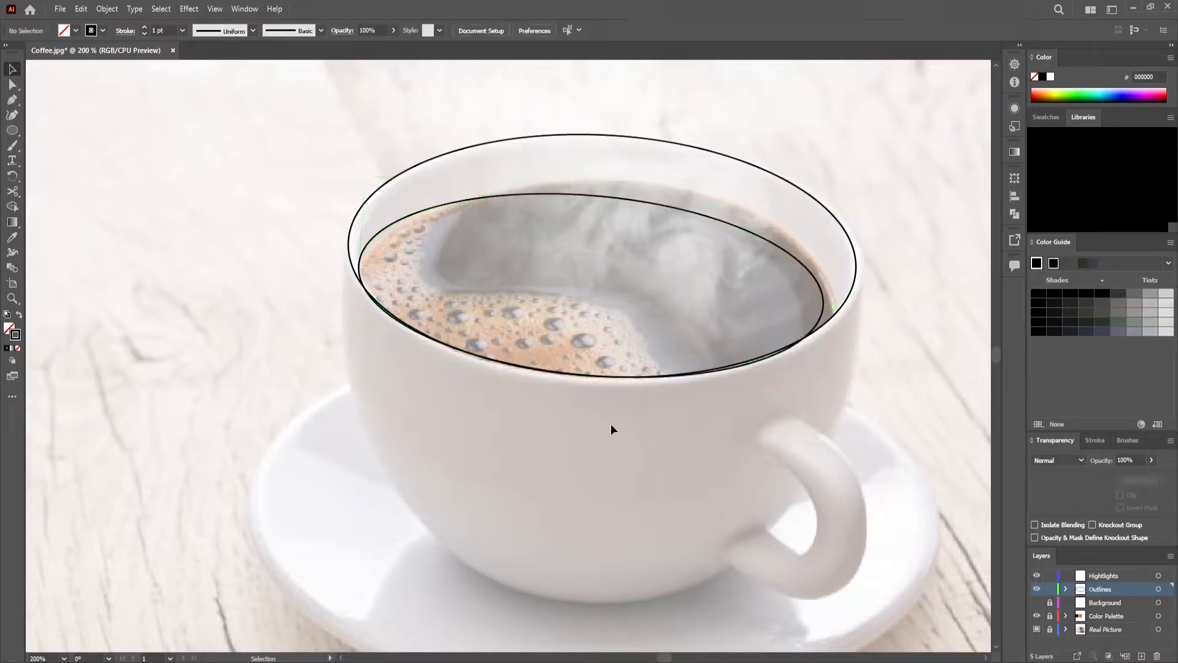
pyautogui.click(545, 372)
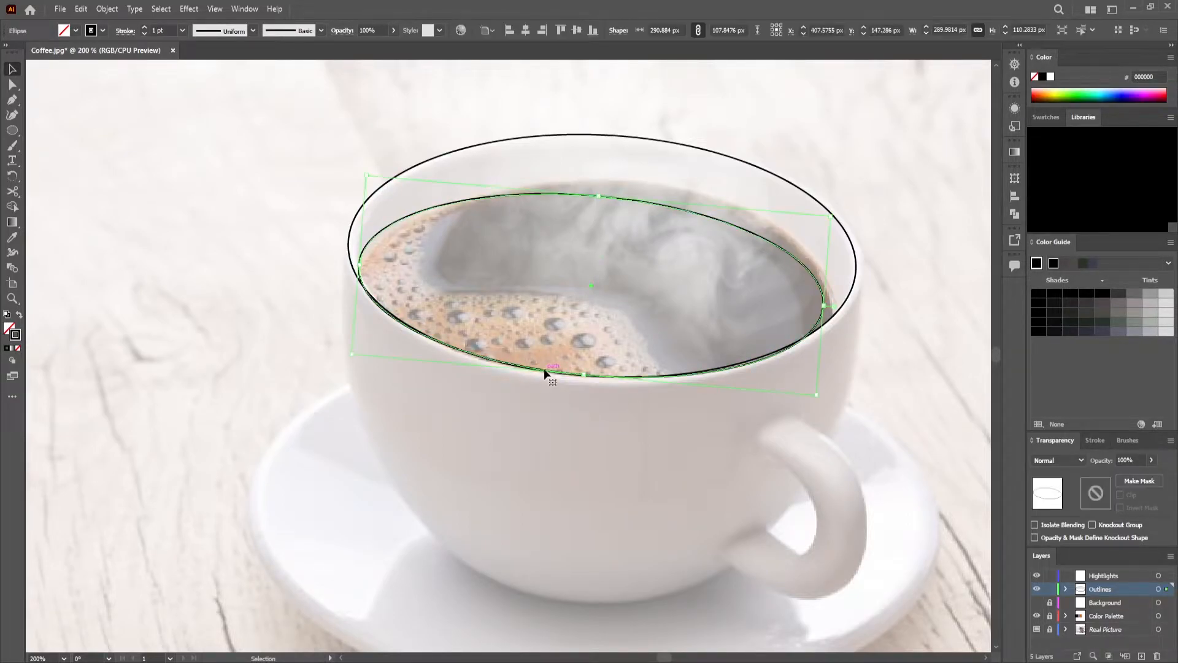
pyautogui.click(587, 416)
# Trace the foam's inner edge as an S-shaped Pen path from the coffee ellipse's upper left to its lower edge.
pyautogui.press('p')
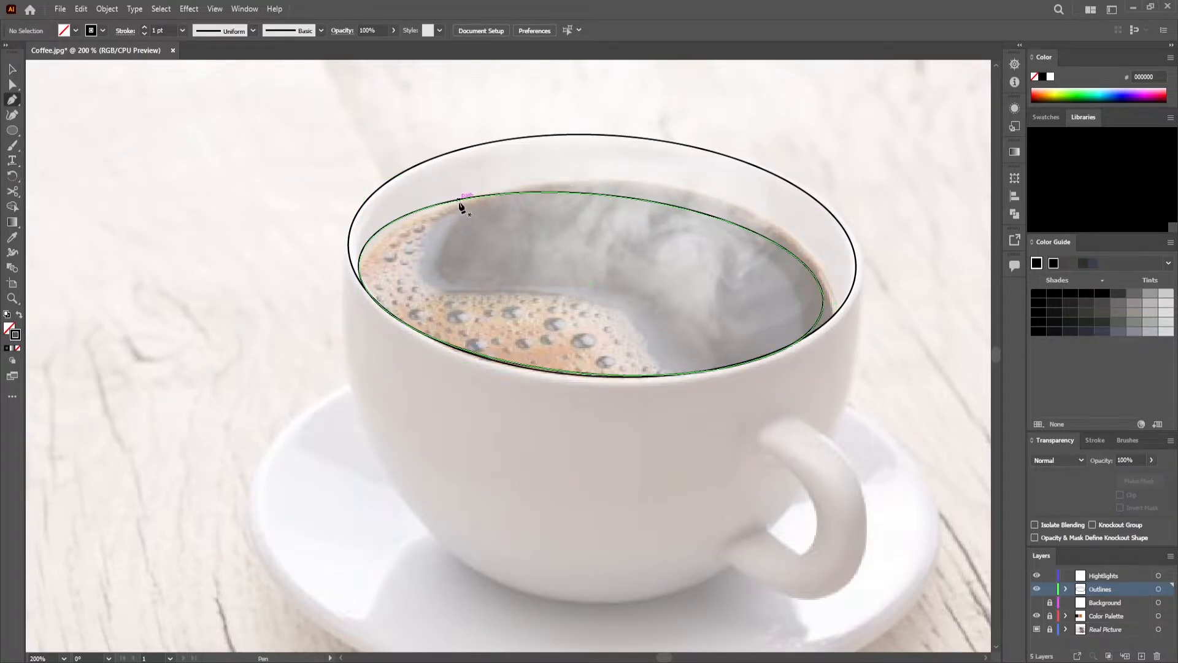
pyautogui.click(460, 200)
pyautogui.moveTo(491, 293); pyautogui.dragTo(620, 308)
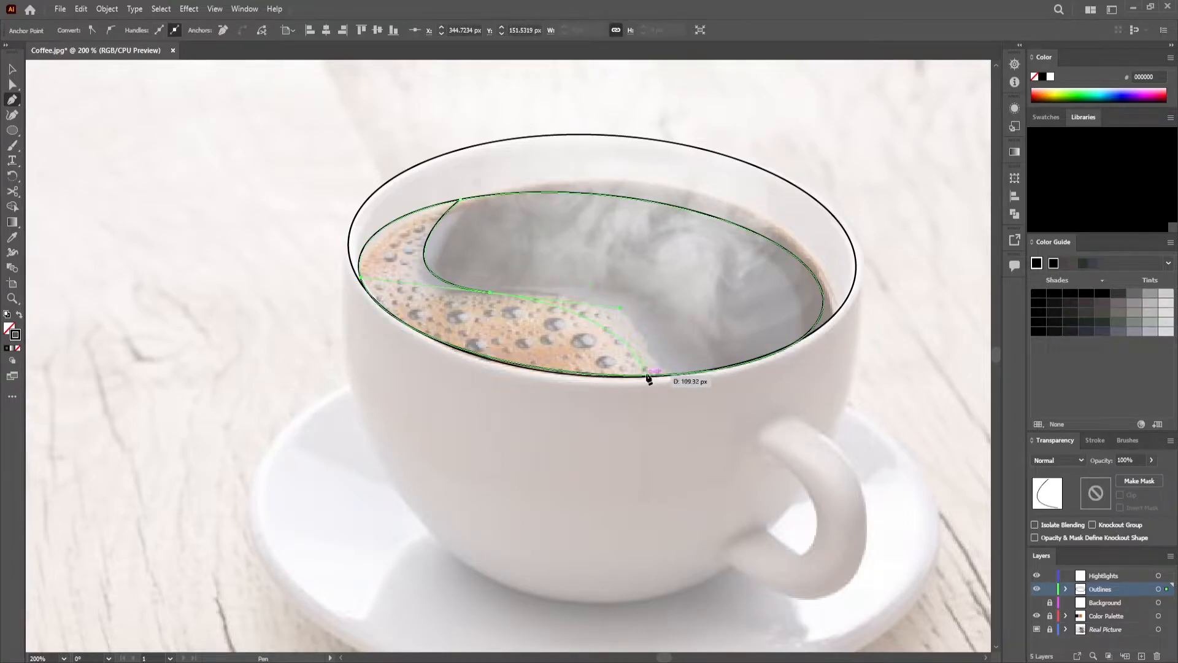
pyautogui.moveTo(647, 373); pyautogui.dragTo(639, 389)
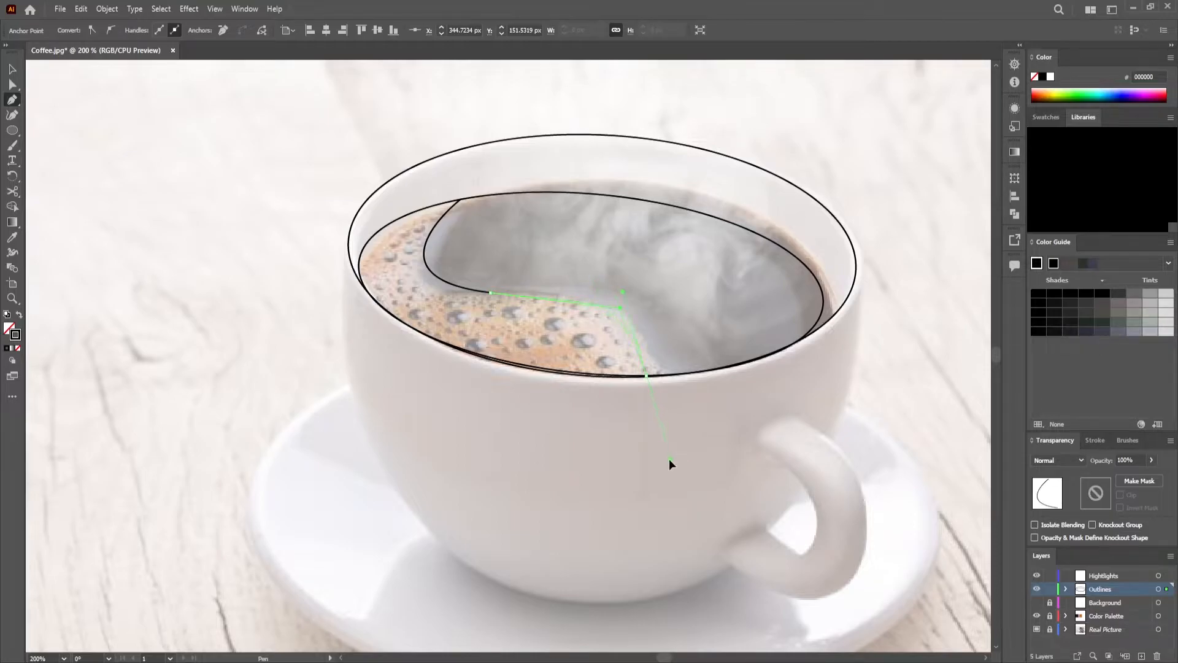
pyautogui.moveTo(650, 448); pyautogui.dragTo(650, 449)
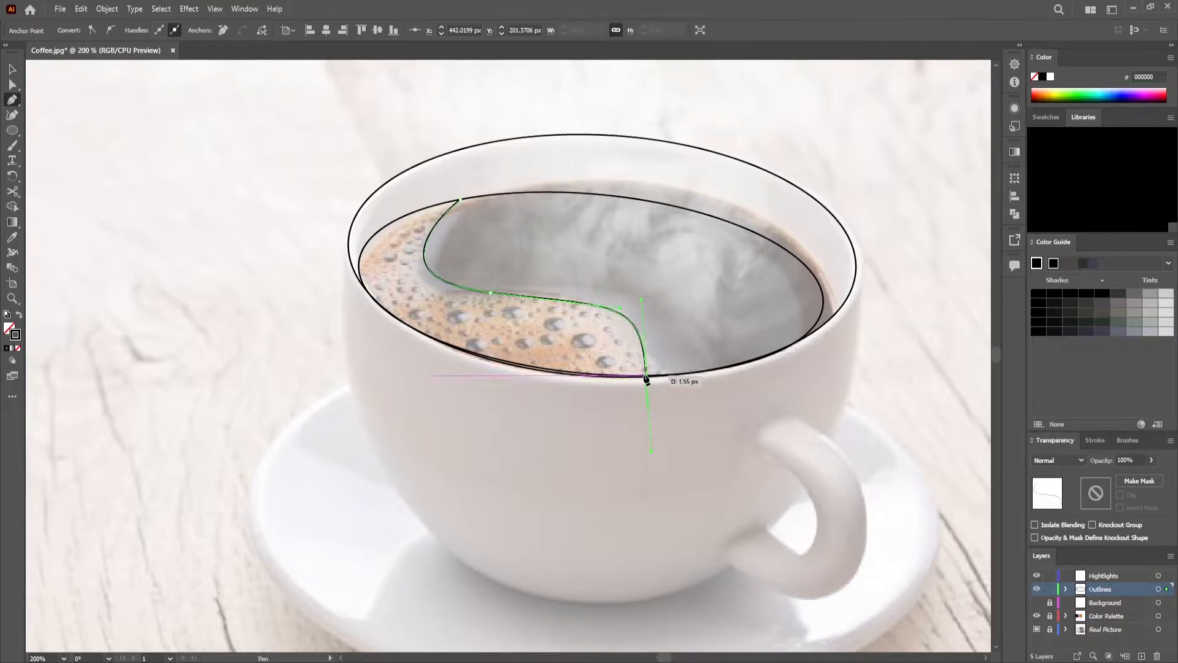
pyautogui.click(647, 374)
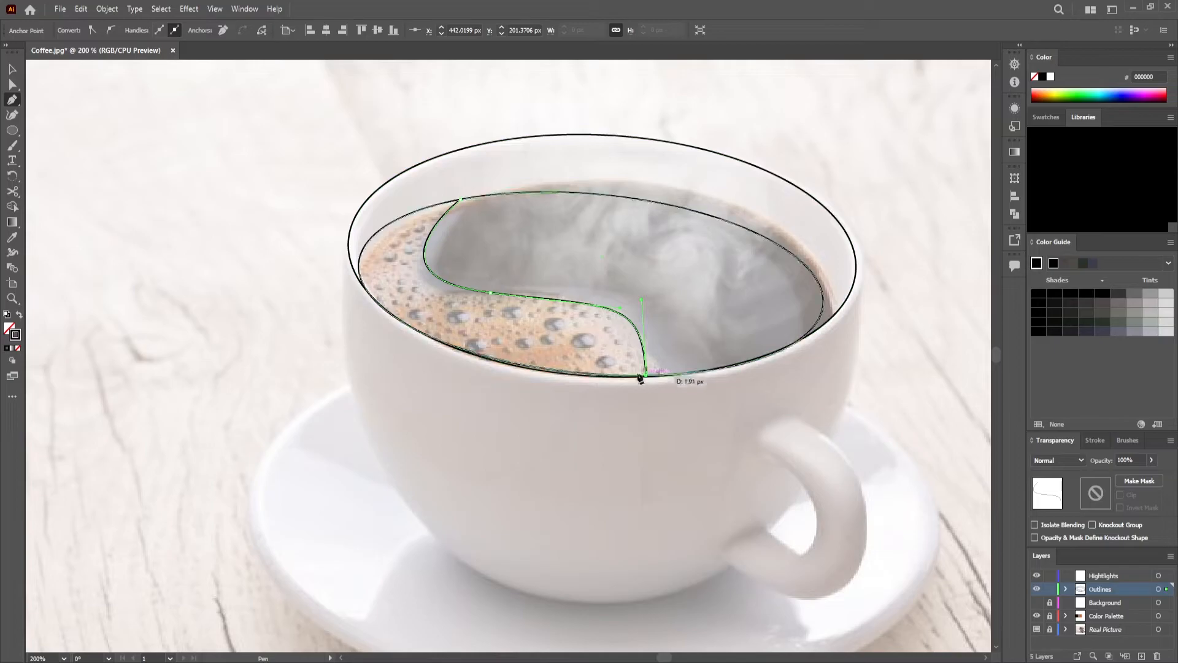
pyautogui.click(462, 201)
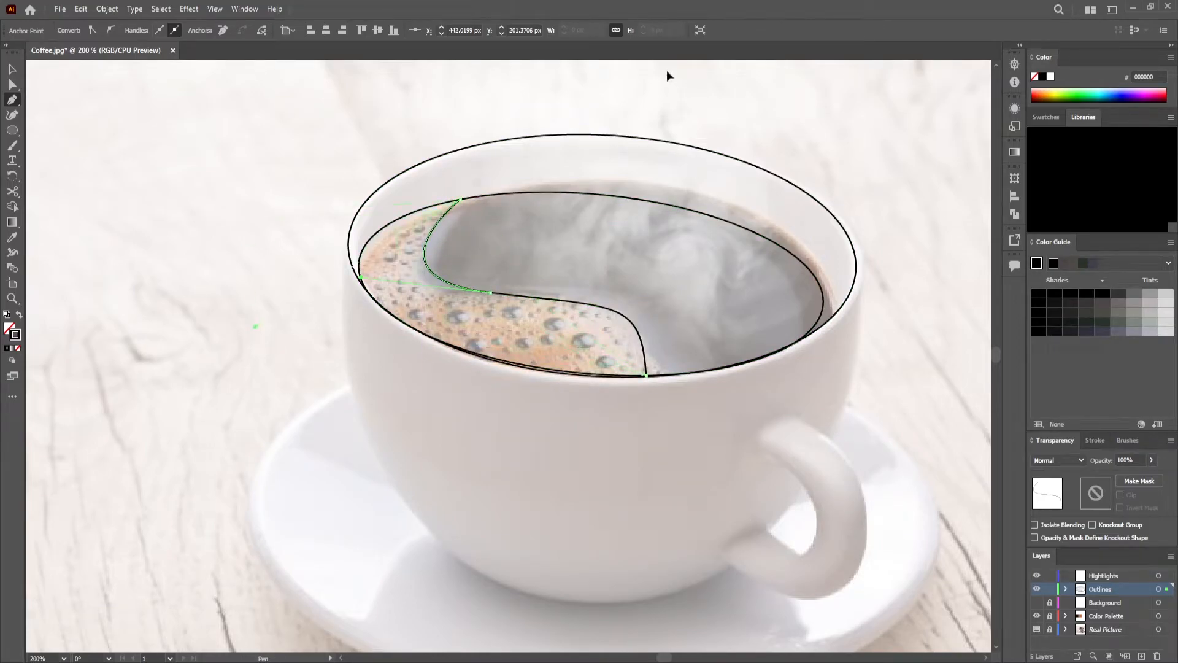
# Continue the foam path along the coffee ellipse's lower-left edge and close it at its starting point.
pyautogui.scroll(3, 686, 197)
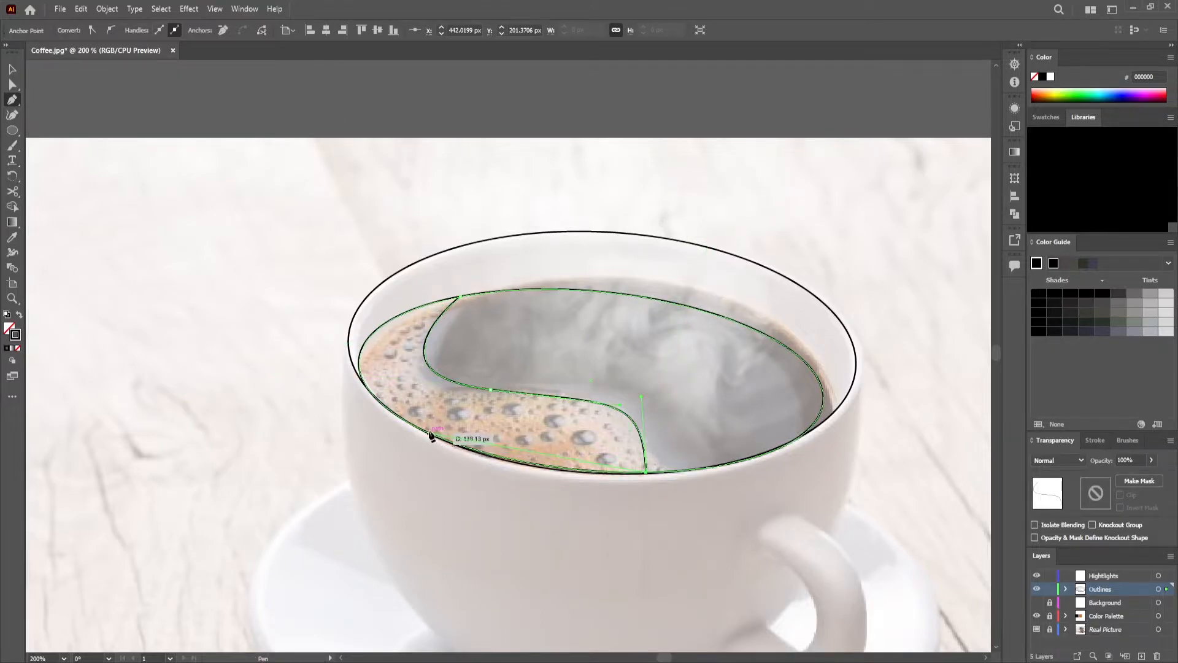
pyautogui.moveTo(431, 434); pyautogui.dragTo(348, 394)
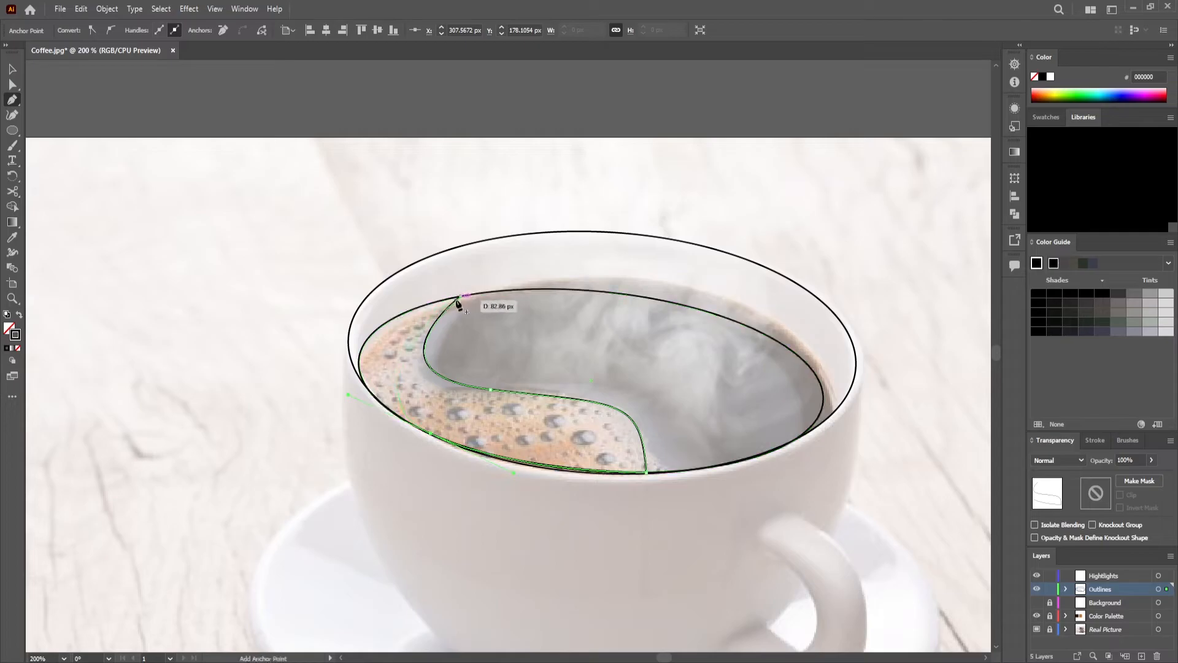
pyautogui.moveTo(459, 299); pyautogui.dragTo(607, 261)
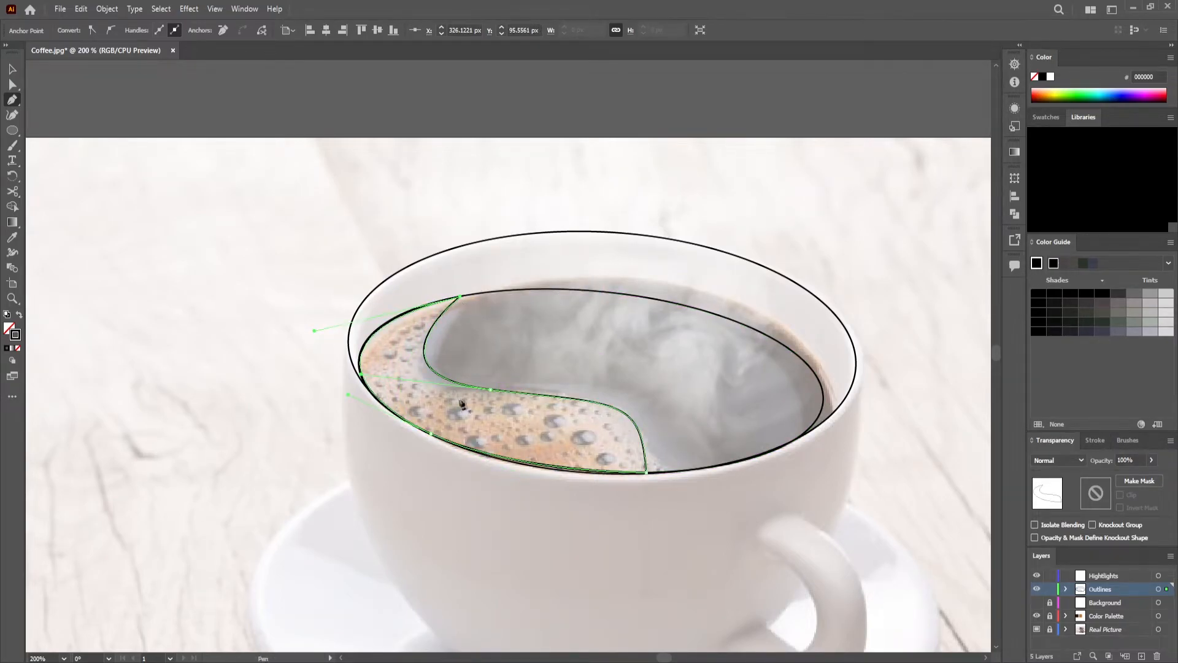
pyautogui.press('v')
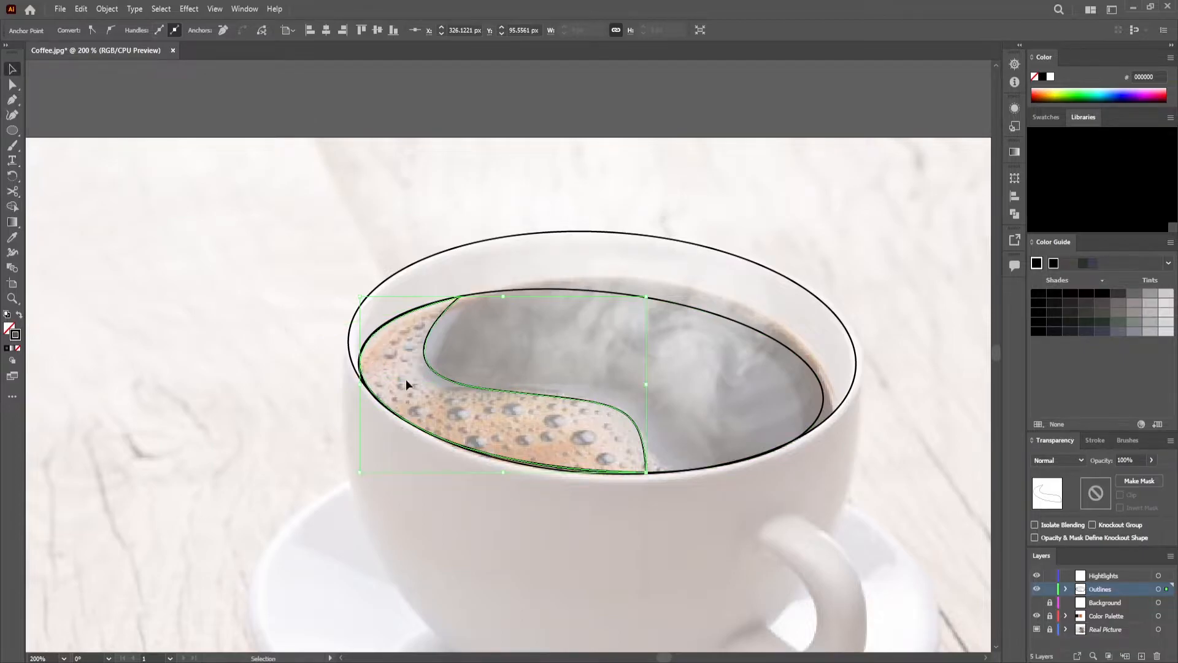
# Refine the foam's S-curve by adjusting its direction handles and shifting the middle anchor point slightly left.
pyautogui.click(12, 84)
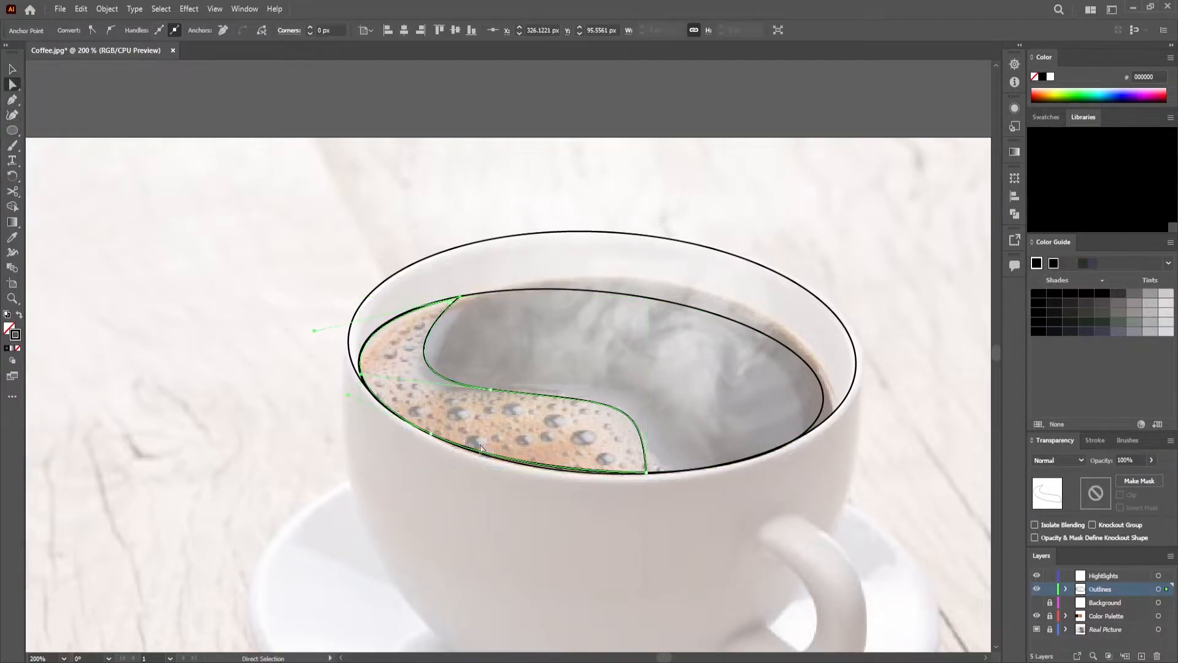
pyautogui.moveTo(364, 379)
pyautogui.mouseDown()
pyautogui.moveTo(385, 392)
pyautogui.moveTo(359, 375)
pyautogui.moveTo(376, 383)
pyautogui.mouseUp()
pyautogui.click(647, 472)
pyautogui.moveTo(640, 394); pyautogui.dragTo(586, 391)
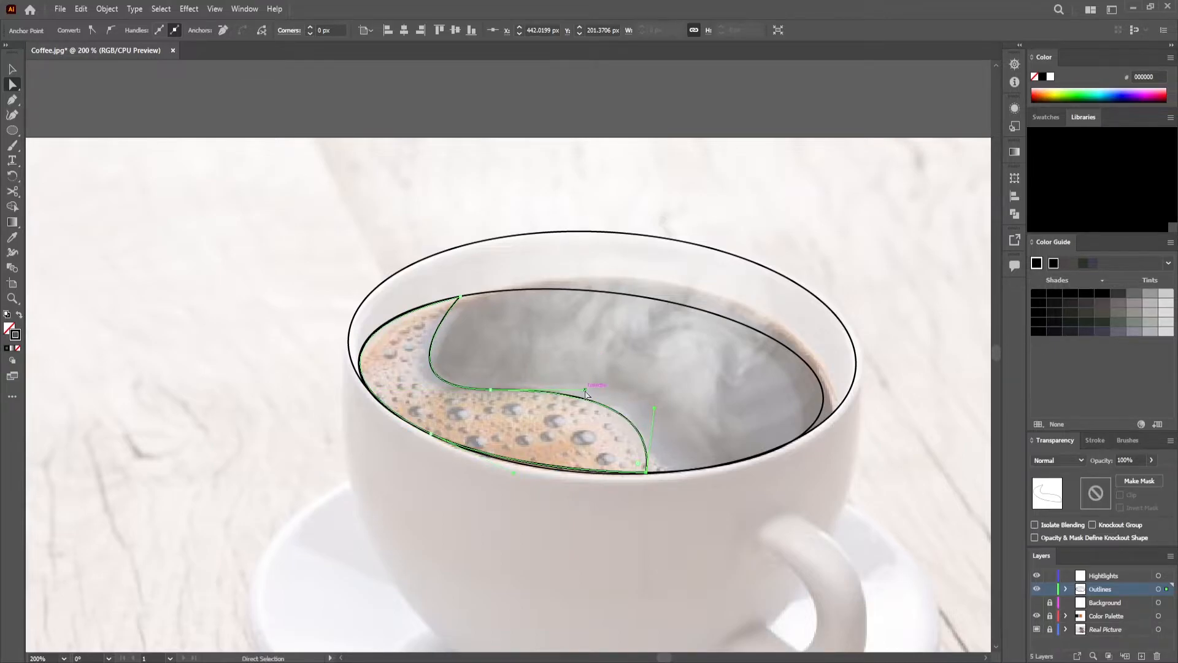
pyautogui.moveTo(488, 391); pyautogui.dragTo(483, 392)
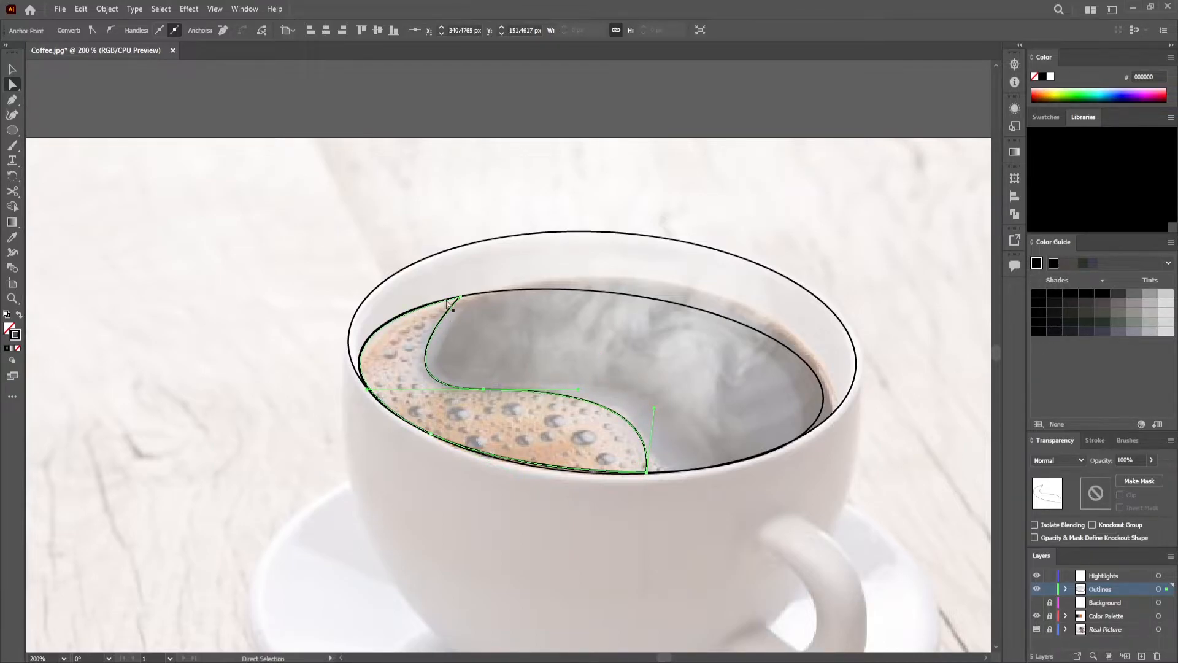
pyautogui.click(558, 371)
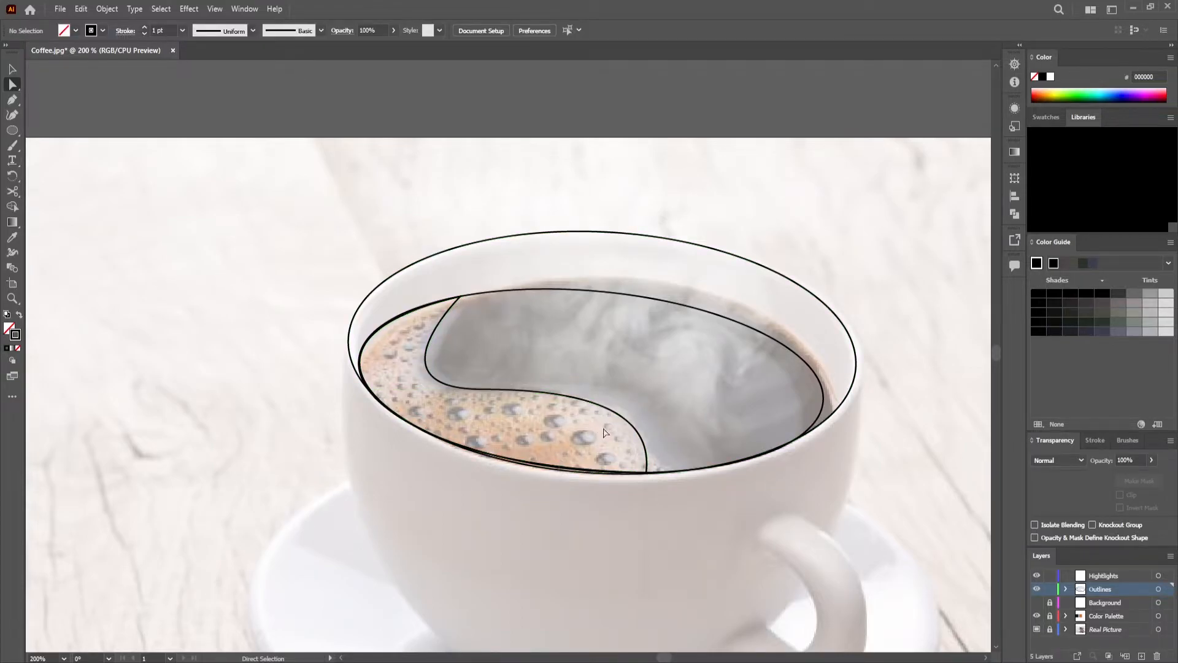
# Draw ellipses over the bubbles throughout the foam area, making the small ones about 6.5 × 5 px.
pyautogui.scroll(-2, 604, 433)
pyautogui.click(12, 131)
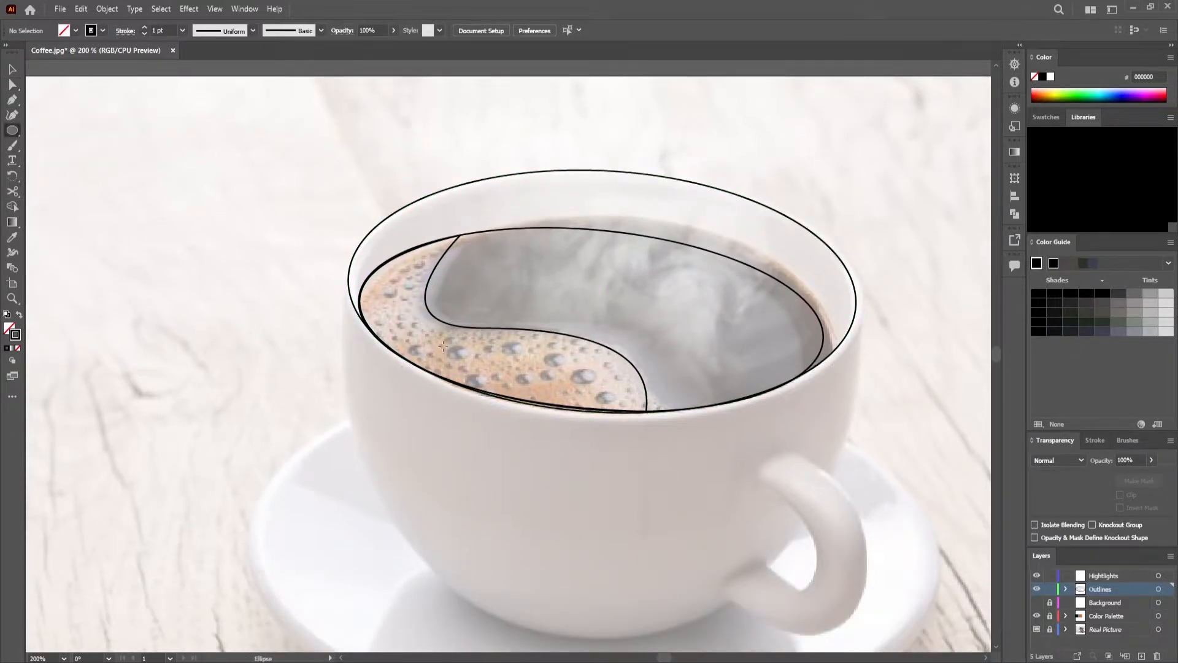
pyautogui.moveTo(451, 347)
pyautogui.mouseDown()
pyautogui.moveTo(467, 362)
pyautogui.moveTo(513, 345)
pyautogui.moveTo(604, 396)
pyautogui.moveTo(479, 377)
pyautogui.moveTo(531, 372)
pyautogui.moveTo(497, 376)
pyautogui.mouseUp()
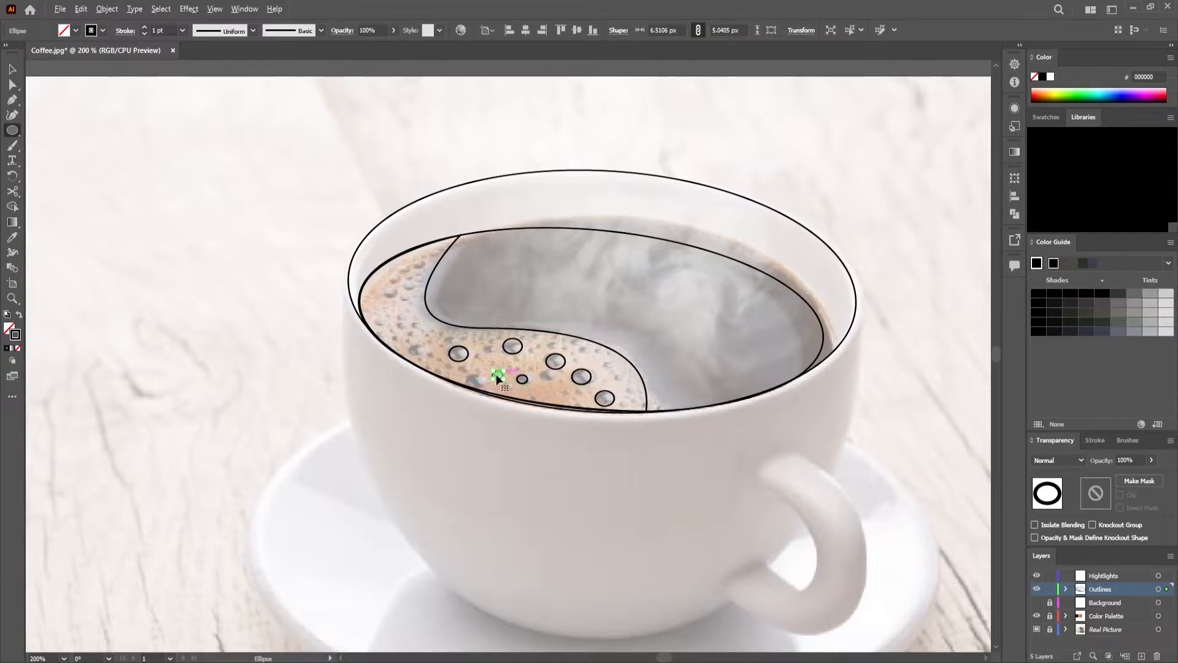
pyautogui.moveTo(546, 373); pyautogui.dragTo(402, 334)
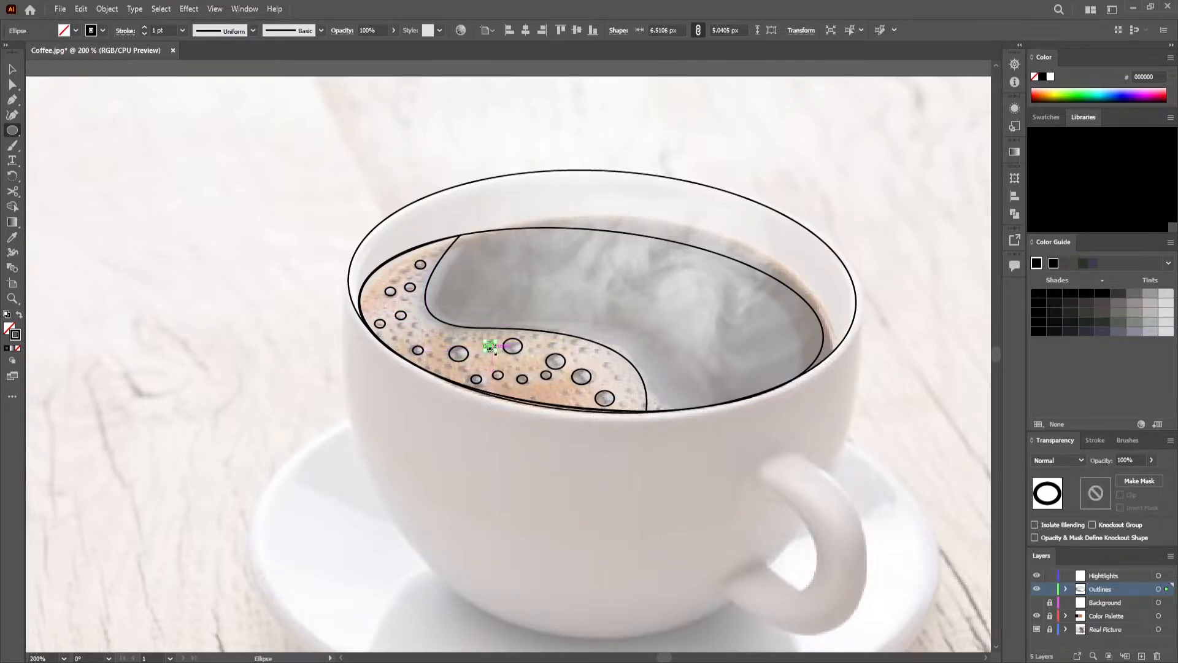
pyautogui.moveTo(490, 345); pyautogui.dragTo(426, 334)
pyautogui.press('v')
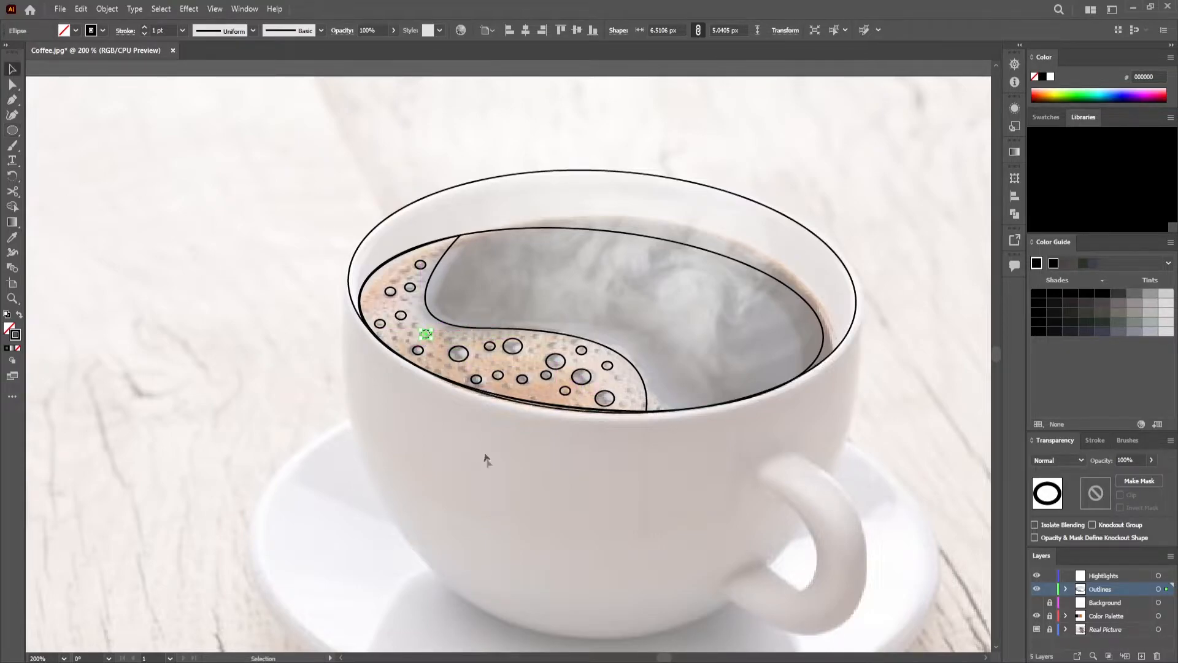
# Fill the outer rim ellipse with the light grey-lilac tone sampled from the photo's inner cup wall, using the Eyedropper.
pyautogui.click(481, 452)
pyautogui.scroll(-1, 598, 483)
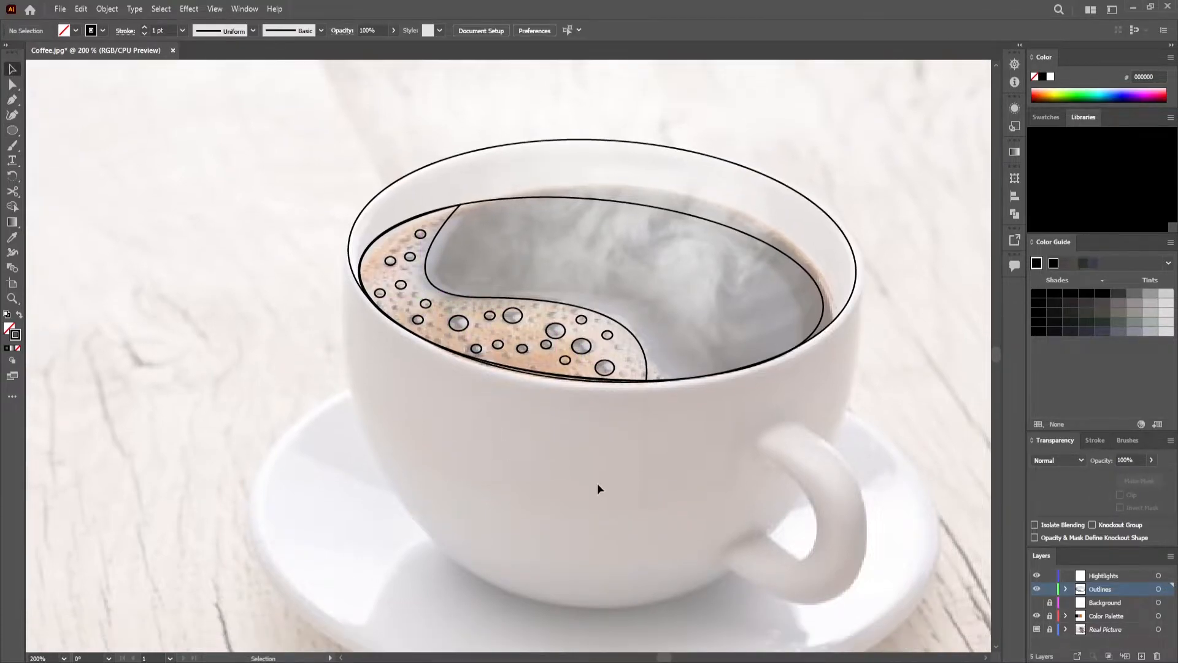
pyautogui.click(662, 148)
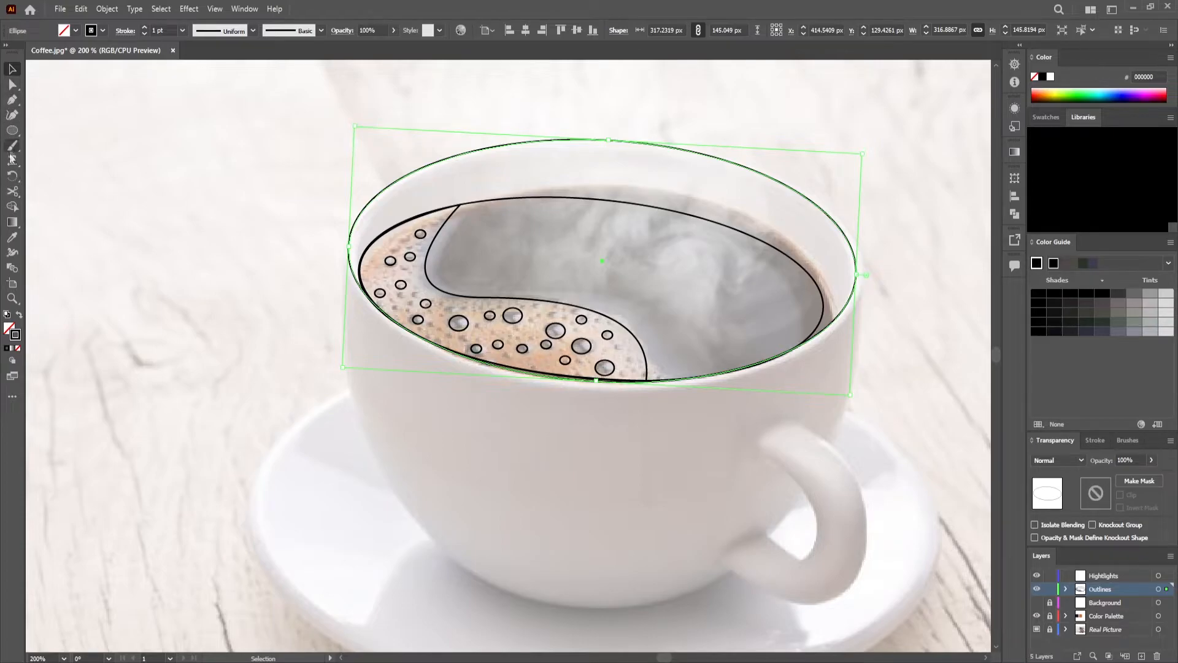
pyautogui.click(11, 238)
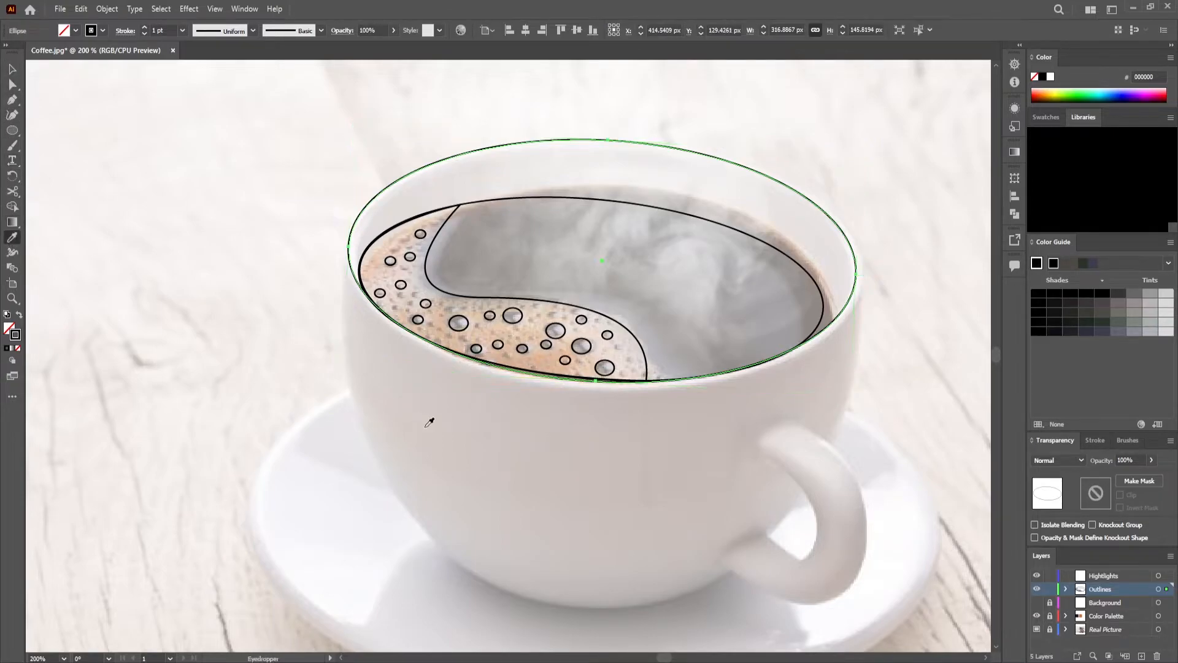
pyautogui.click(799, 205)
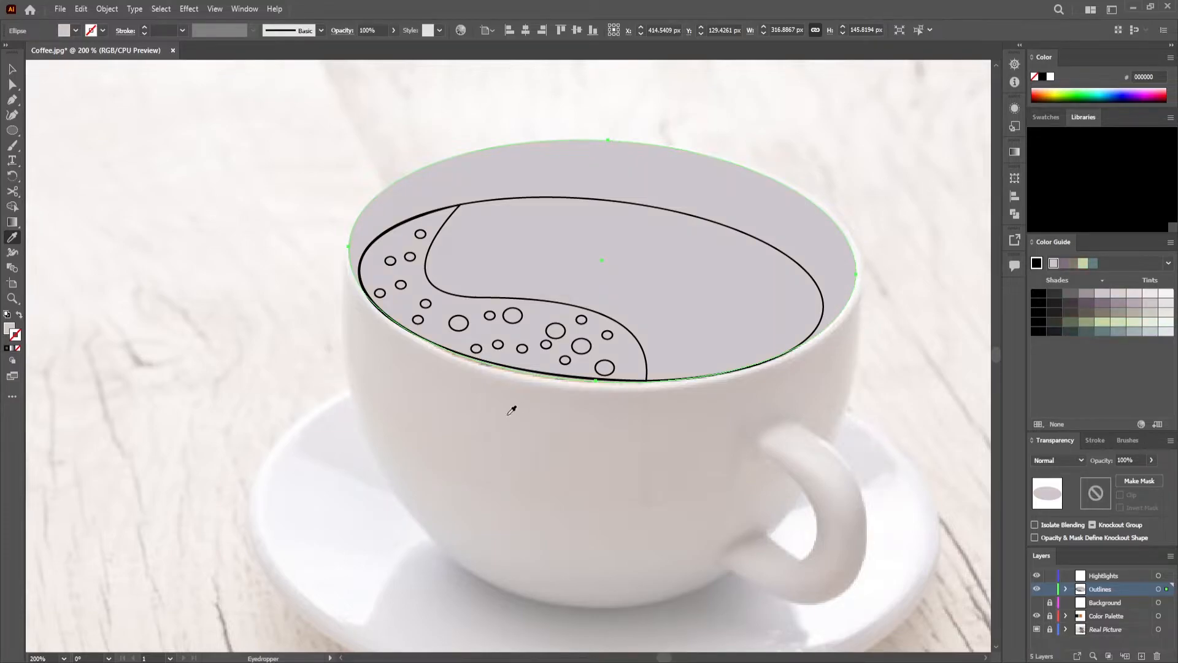
# Fill the coffee surface ellipse with the dark brown swatch of the colour palette using the Eyedropper.
pyautogui.click(12, 69)
pyautogui.click(600, 199)
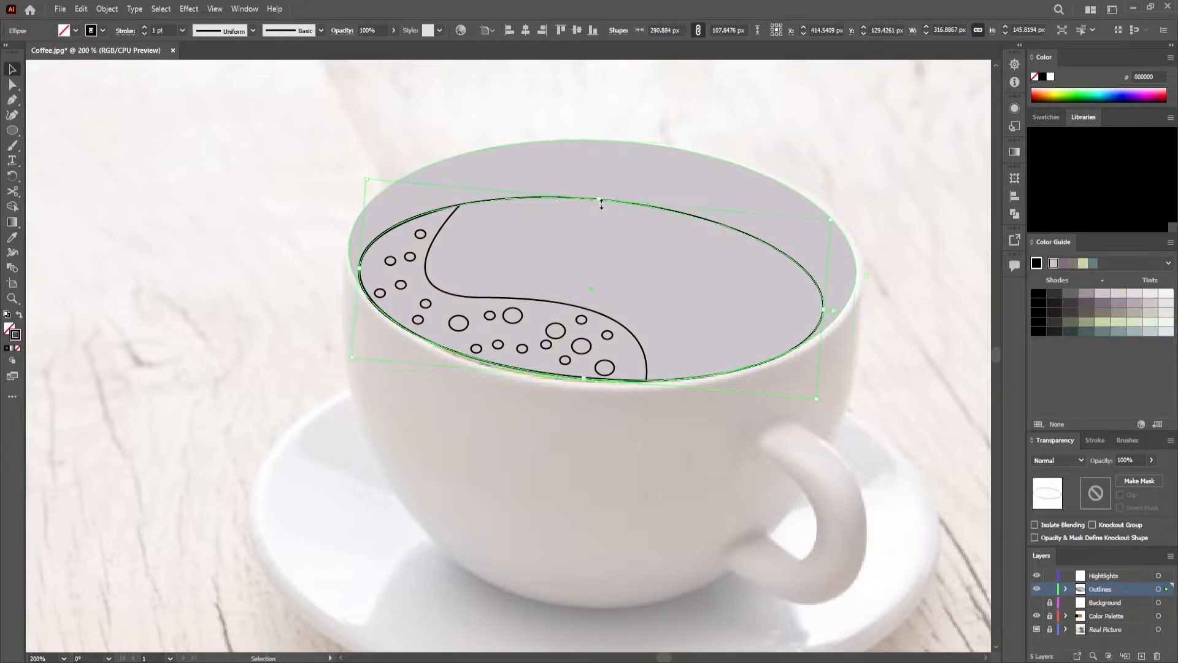
pyautogui.scroll(-4, 714, 293)
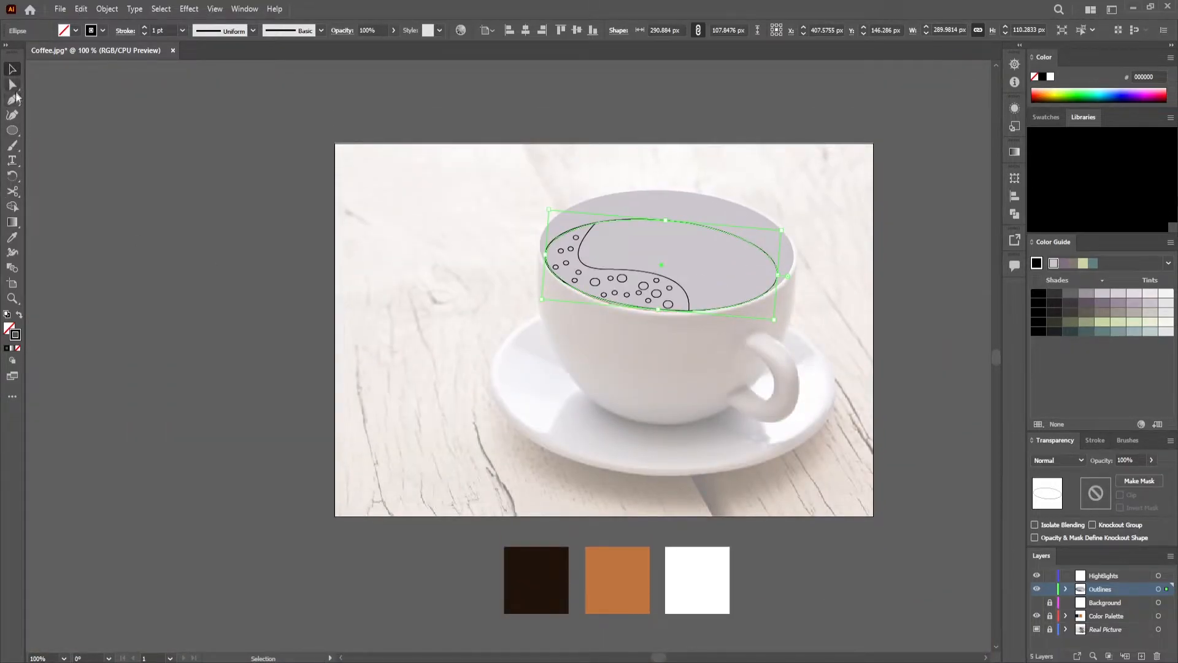
pyautogui.click(13, 237)
pyautogui.click(557, 577)
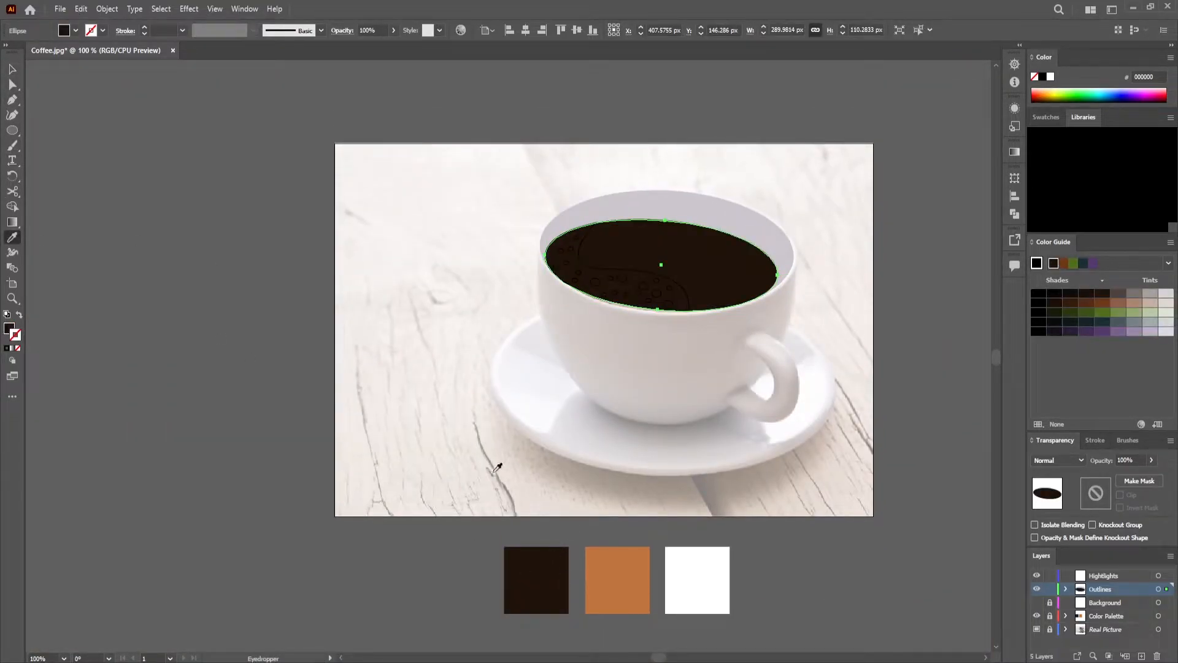
# Fill the S-shaped foam path with the orange-brown palette swatch using the Eyedropper.
pyautogui.click(12, 70)
pyautogui.click(689, 299)
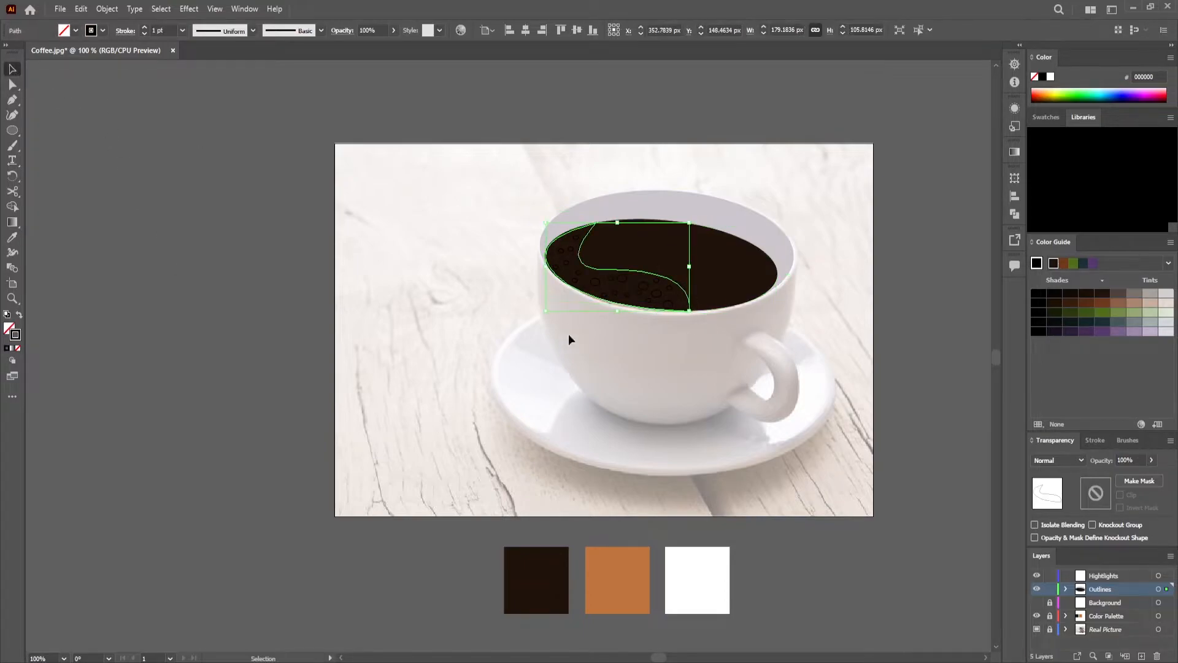
pyautogui.click(13, 237)
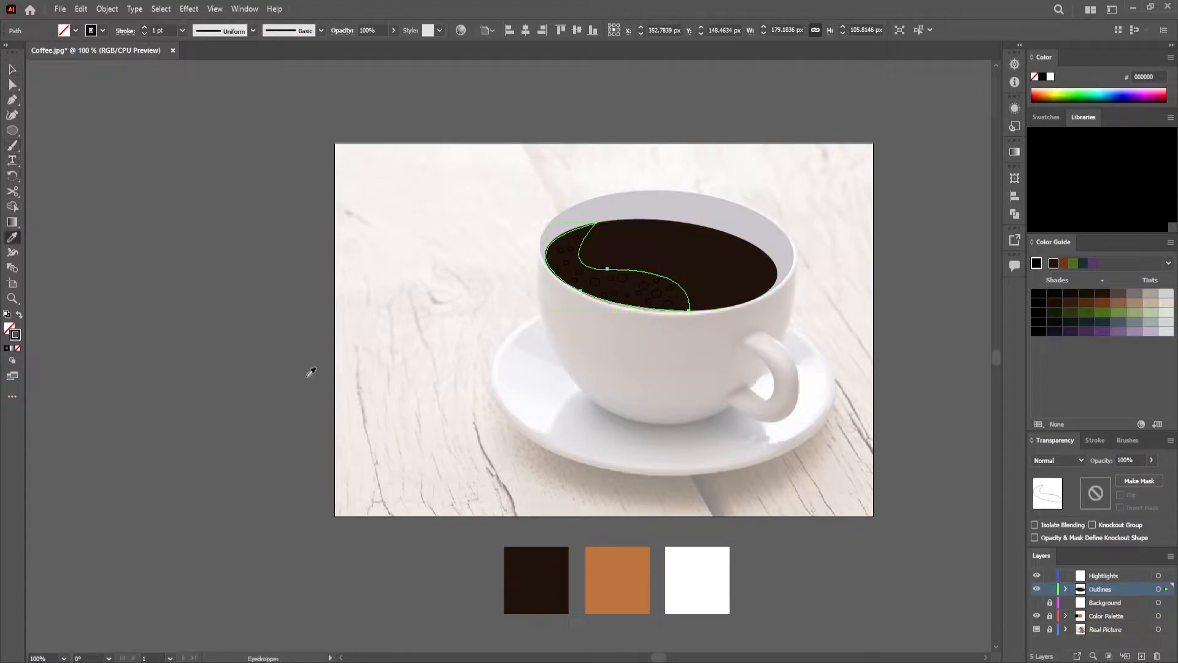
pyautogui.click(621, 573)
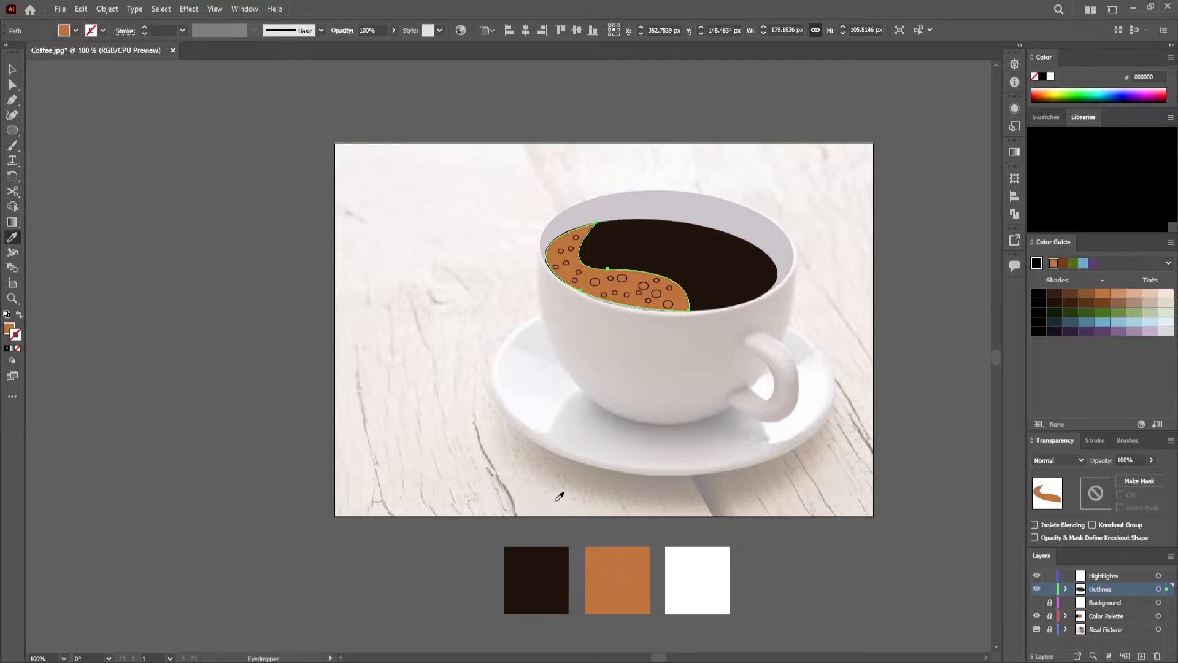
pyautogui.press('v')
# Fill the bubbles at the foam's lower-right end one by one with the dark brown of the coffee, using the Eyedropper.
pyautogui.scroll(3, 837, 311)
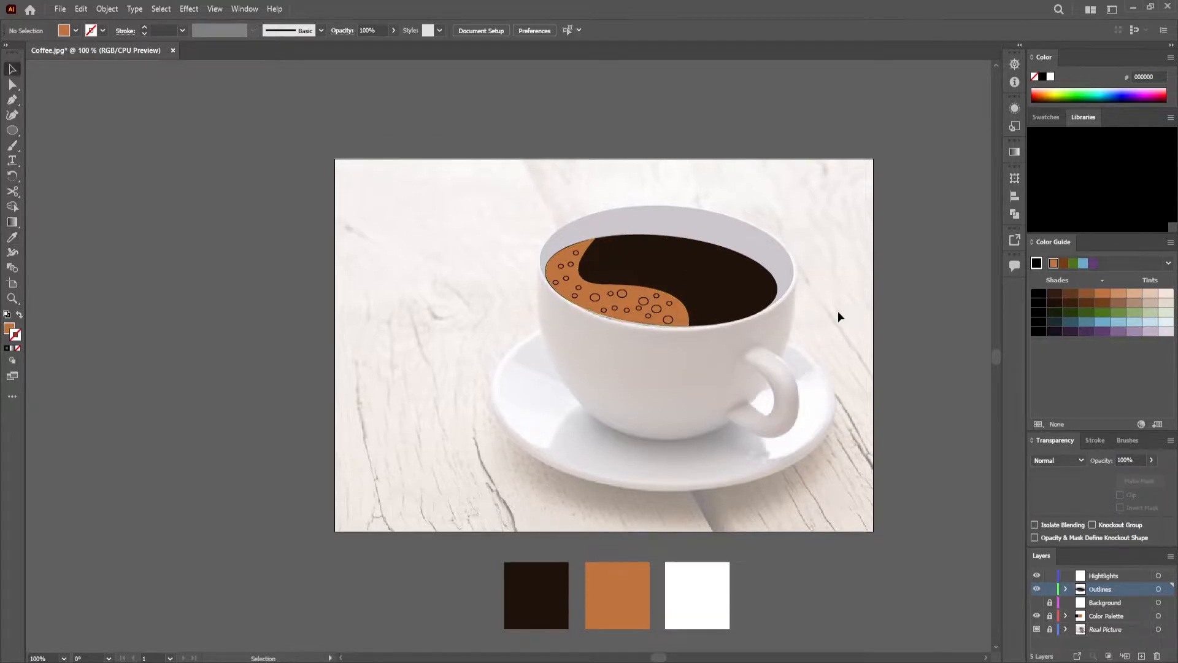
pyautogui.scroll(1, 834, 322)
pyautogui.scroll(-1, 833, 322)
pyautogui.scroll(-2, 810, 334)
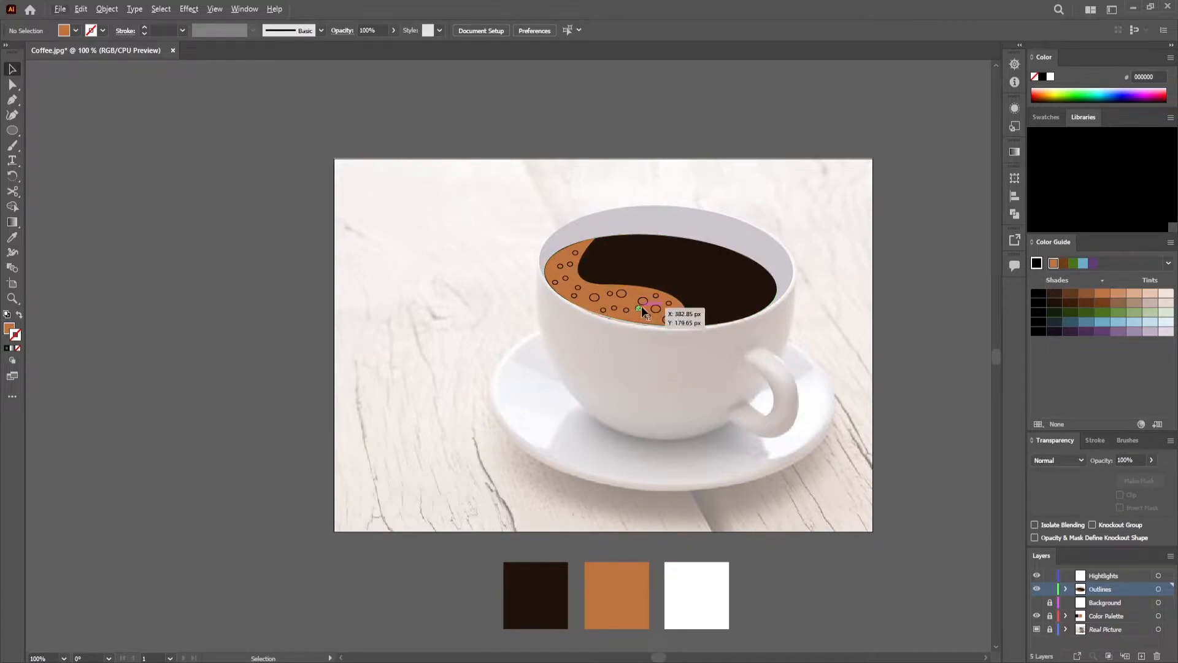
pyautogui.click(668, 319)
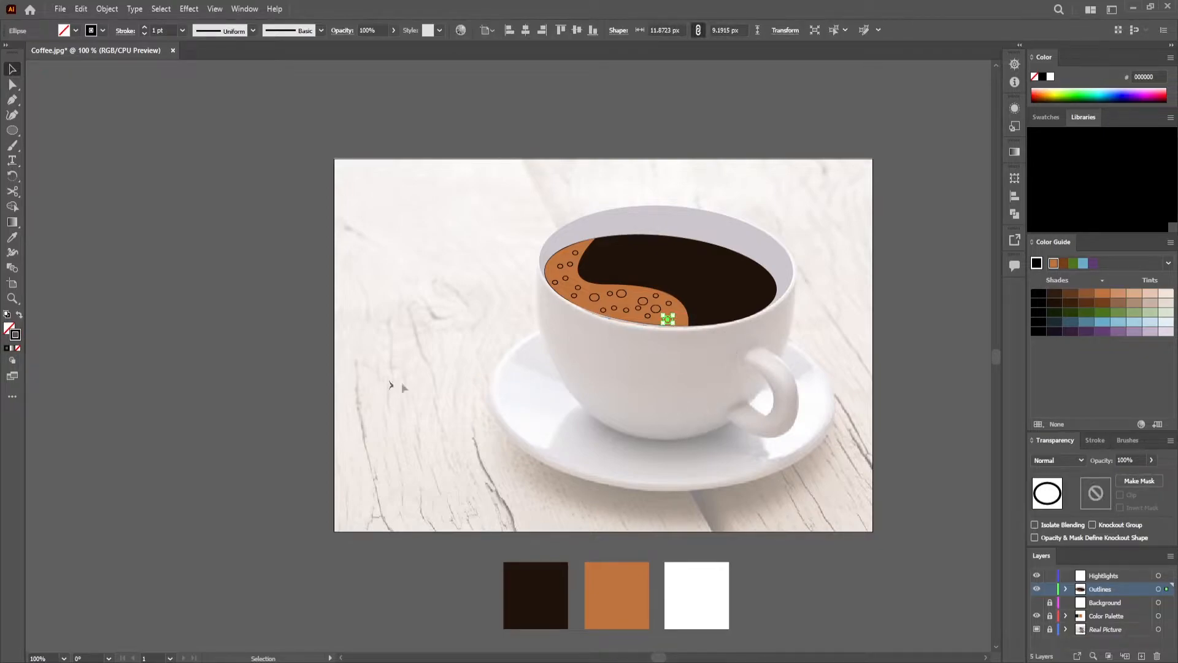
pyautogui.press('i')
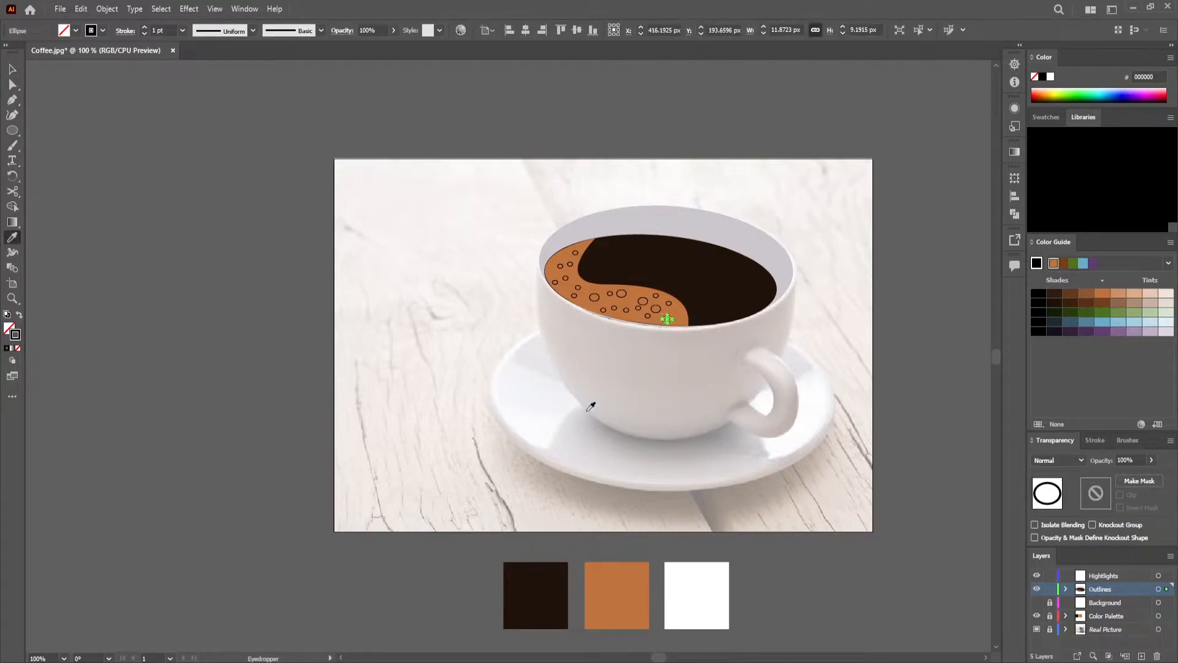
pyautogui.click(557, 593)
pyautogui.press('v')
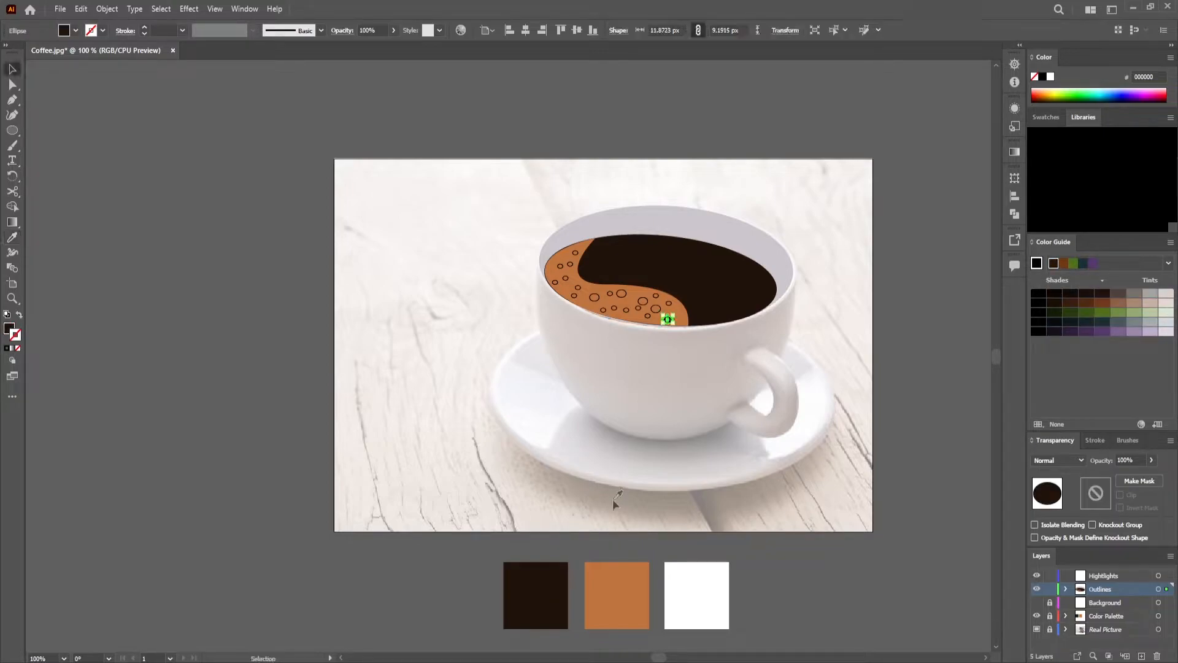
pyautogui.click(659, 308)
pyautogui.press('i')
pyautogui.click(696, 274)
pyautogui.press('v')
pyautogui.click(669, 304)
pyautogui.press('i')
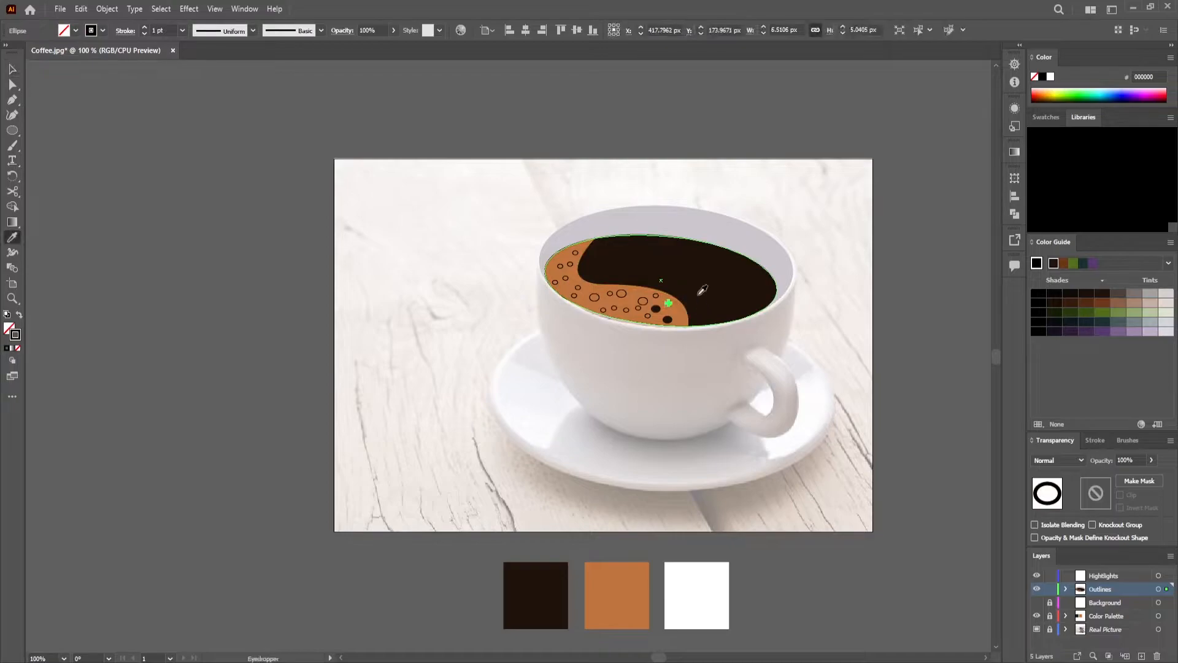
pyautogui.click(700, 301)
pyautogui.press('v')
pyautogui.click(656, 295)
pyautogui.press('i')
pyautogui.click(700, 286)
pyautogui.press('v')
pyautogui.click(642, 301)
pyautogui.press('i')
pyautogui.click(720, 285)
pyautogui.press('v')
pyautogui.click(639, 308)
pyautogui.press('i')
pyautogui.click(709, 292)
pyautogui.press('v')
pyautogui.click(649, 317)
pyautogui.press('i')
pyautogui.click(704, 296)
pyautogui.press('v')
# Give the bubbles in the middle of the foam the coffee surface's dark brown fill with the Eyedropper.
pyautogui.click(614, 308)
pyautogui.press('i')
pyautogui.click(696, 291)
pyautogui.press('v')
pyautogui.click(625, 309)
pyautogui.press('i')
pyautogui.click(689, 294)
pyautogui.press('v')
pyautogui.click(623, 296)
pyautogui.press('i')
pyautogui.click(697, 283)
pyautogui.press('v')
pyautogui.click(612, 294)
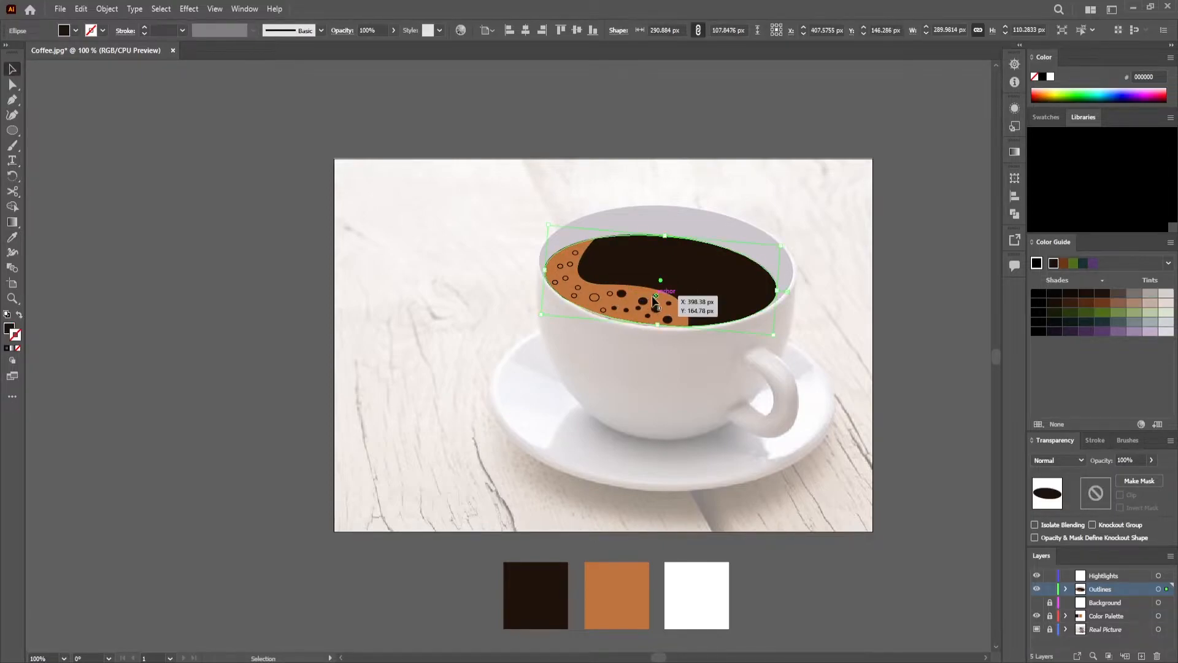
pyautogui.press('i')
pyautogui.click(703, 286)
pyautogui.press('v')
pyautogui.click(604, 312)
pyautogui.press('i')
pyautogui.click(699, 286)
pyautogui.press('v')
pyautogui.click(595, 300)
pyautogui.press('i')
pyautogui.click(699, 284)
pyautogui.press('v')
pyautogui.click(579, 289)
pyautogui.press('i')
pyautogui.click(688, 285)
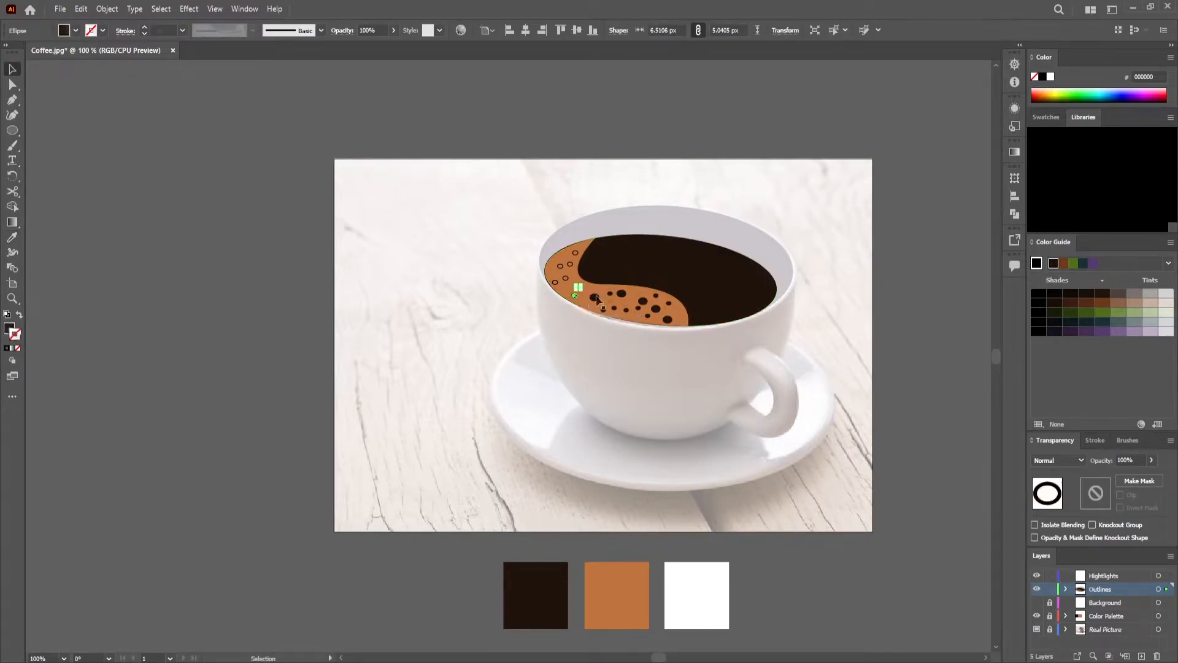
# Fill the remaining bubbles in the foam's upper-left part with the coffee's dark brown and deselect everything.
pyautogui.press('v')
pyautogui.click(565, 278)
pyautogui.press('i')
pyautogui.click(682, 276)
pyautogui.press('v')
pyautogui.click(555, 284)
pyautogui.press('i')
pyautogui.click(667, 274)
pyautogui.press('v')
pyautogui.click(569, 266)
pyautogui.press('i')
pyautogui.click(677, 264)
pyautogui.press('v')
pyautogui.click(559, 268)
pyautogui.press('i')
pyautogui.click(658, 264)
pyautogui.press('v')
pyautogui.click(575, 252)
pyautogui.press('i')
pyautogui.click(682, 260)
pyautogui.press('v')
pyautogui.click(815, 342)
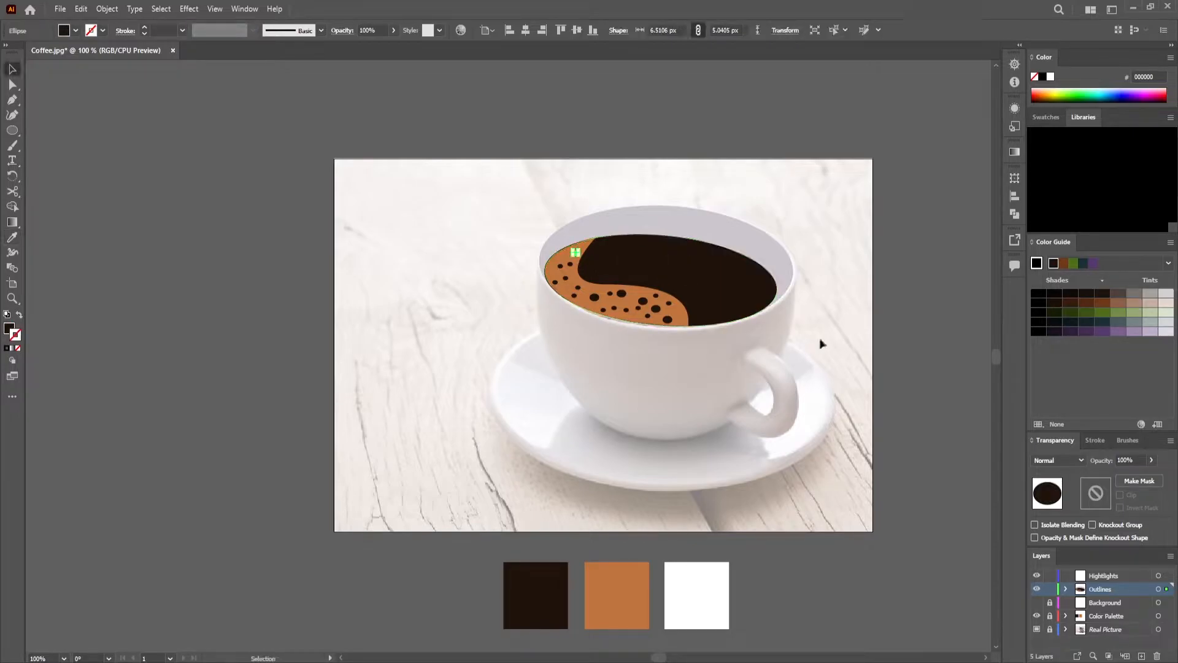
pyautogui.click(12, 99)
pyautogui.scroll(1, 937, 494)
pyautogui.scroll(1, 669, 307)
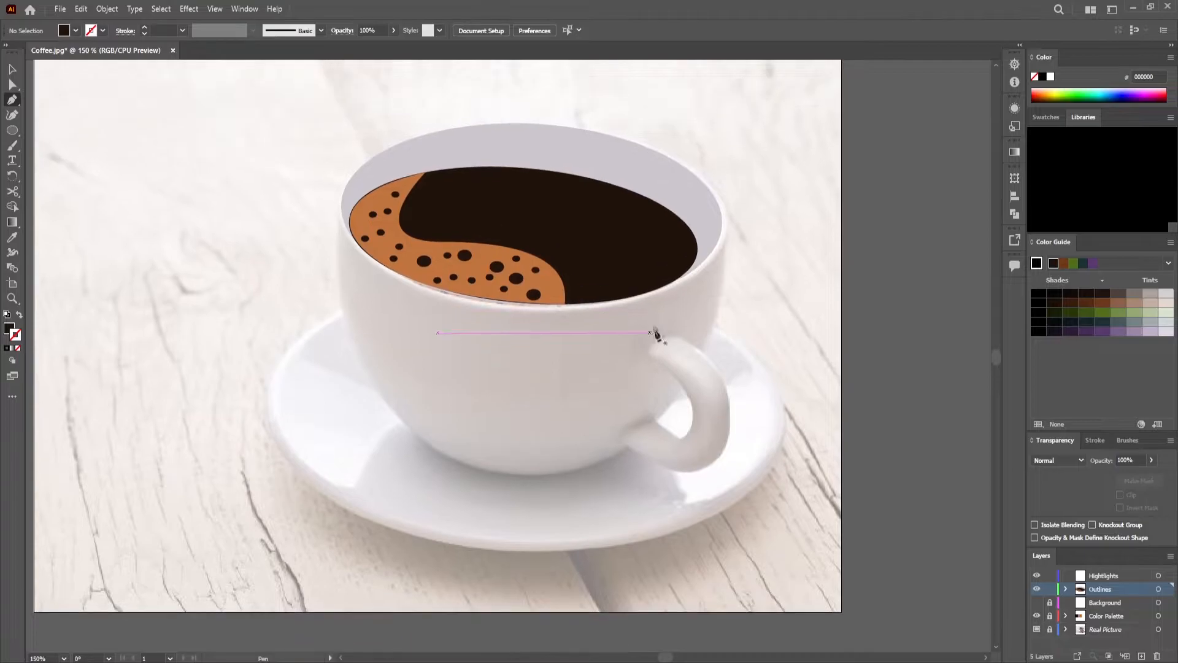
pyautogui.moveTo(634, 350); pyautogui.dragTo(729, 400)
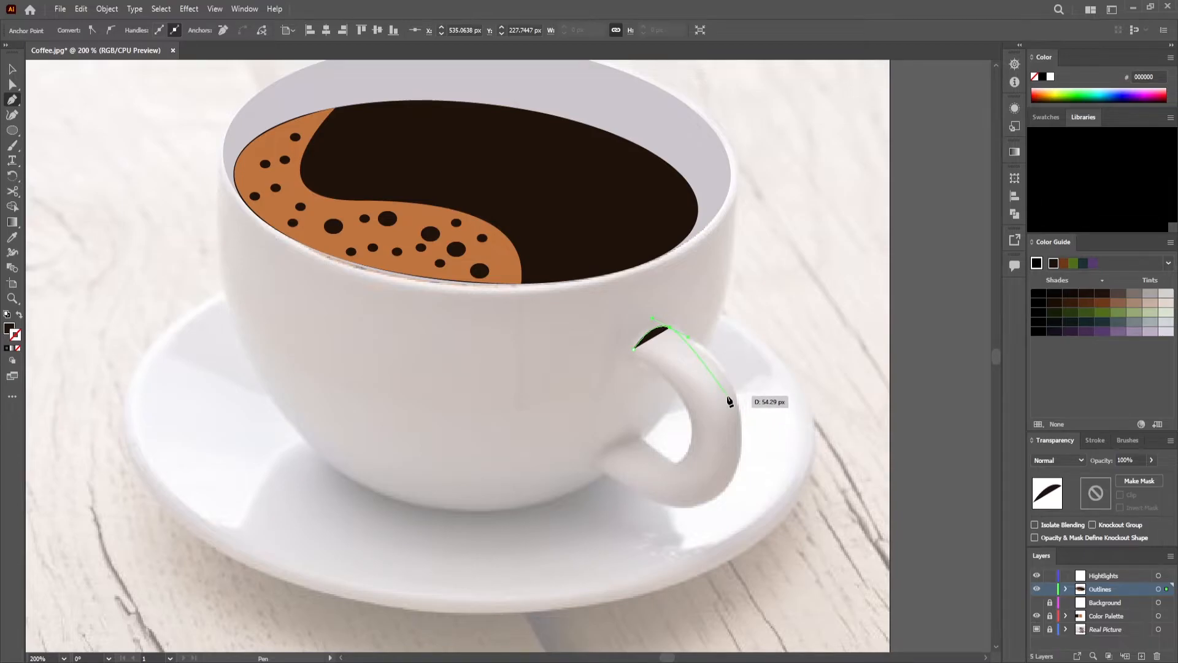
pyautogui.hotkey('ctrl', 'z')
pyautogui.hotkey('ctrl', 'z')
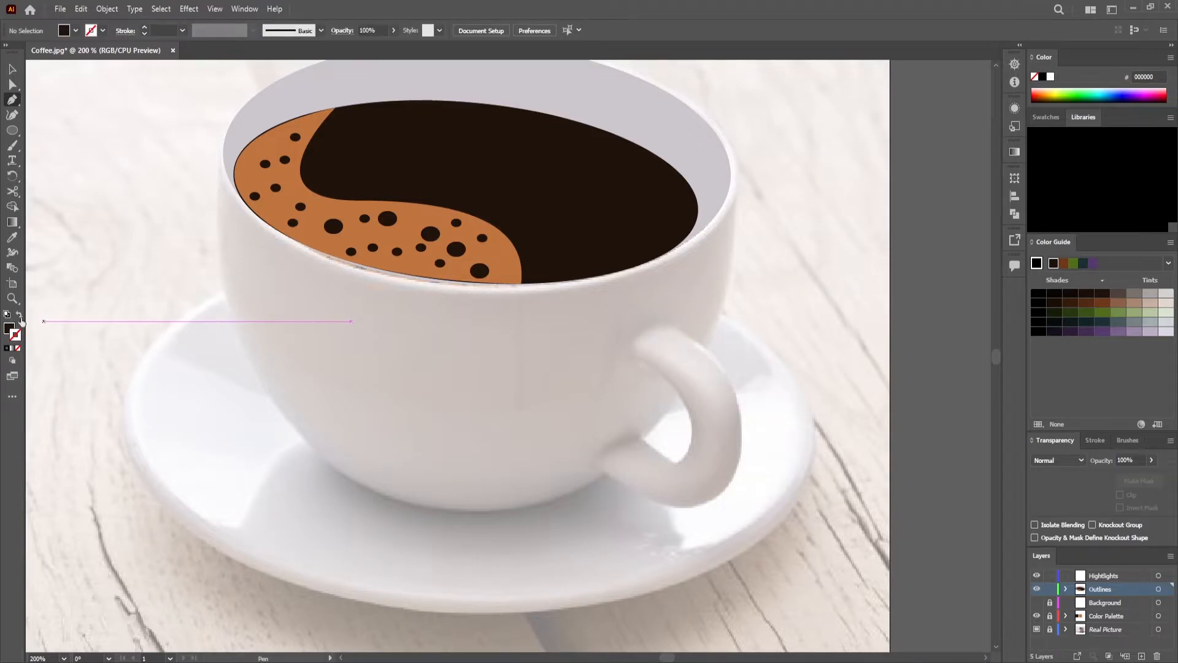
# Trace the cup handle's outer edge from its upper to its lower joint with the Pen tool, using no fill and a 1 pt stroke.
pyautogui.click(19, 315)
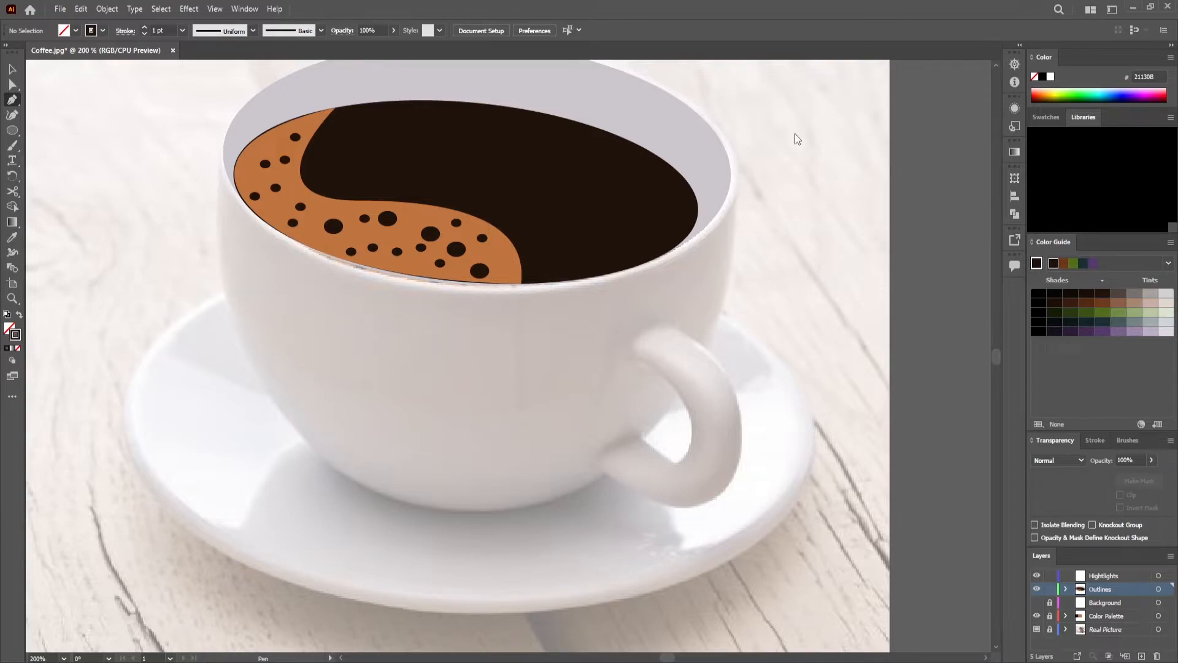
pyautogui.click(630, 352)
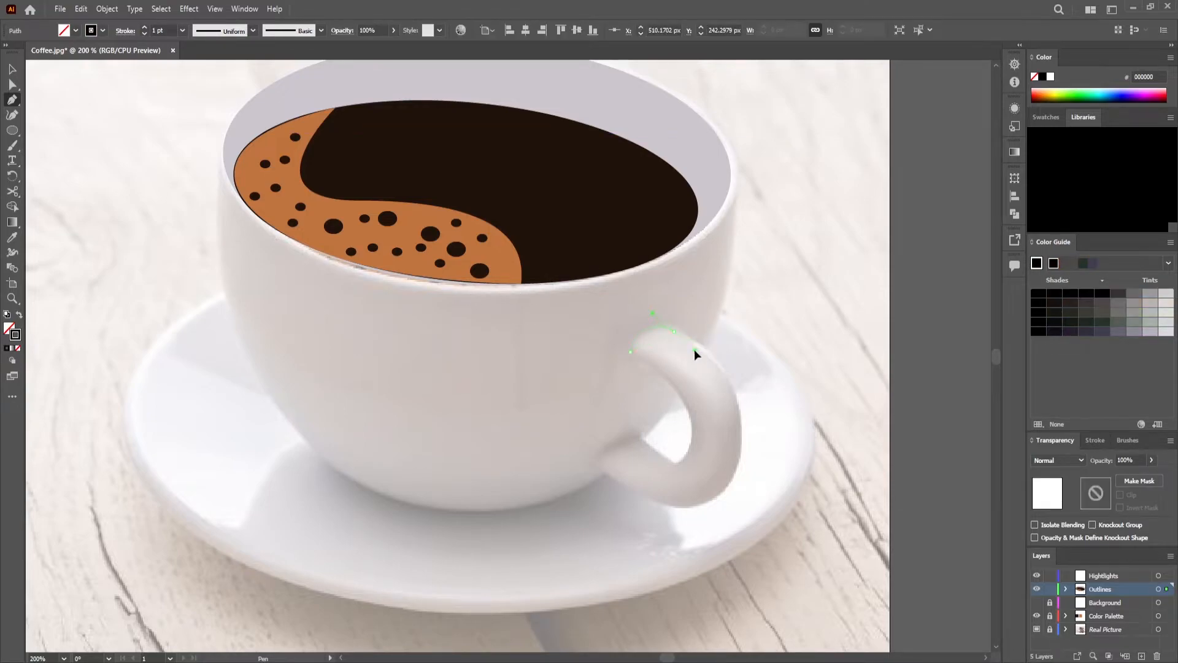
pyautogui.moveTo(688, 345); pyautogui.dragTo(697, 330)
pyautogui.hotkey('ctrl', 'z')
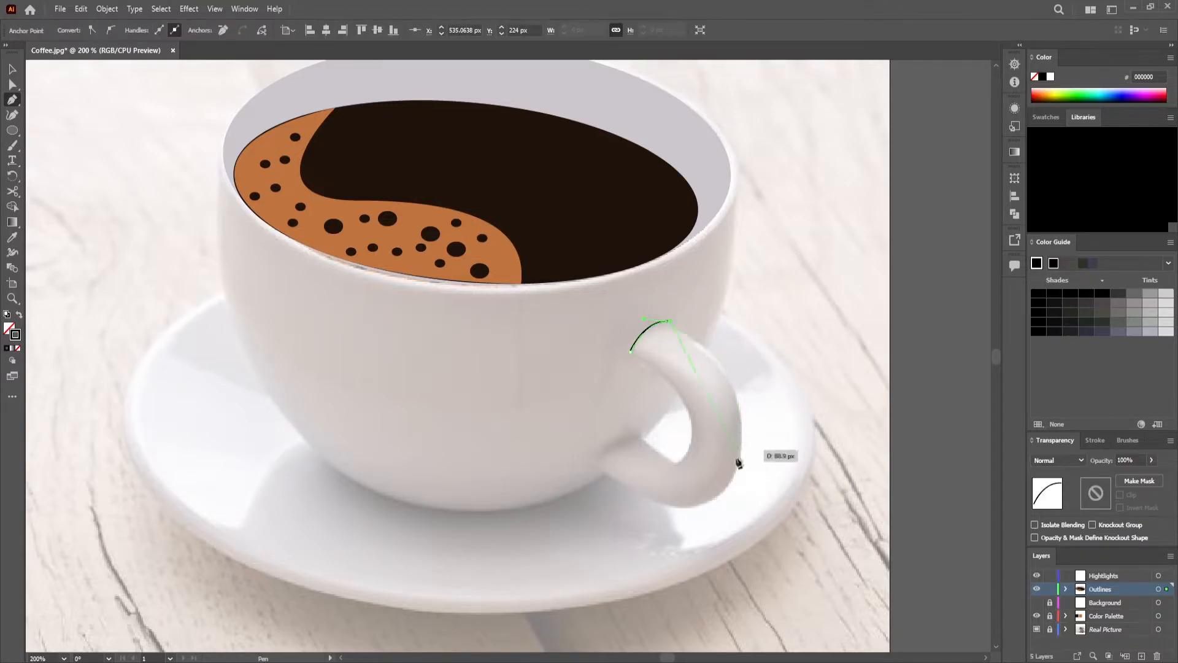
pyautogui.moveTo(735, 470); pyautogui.dragTo(671, 505)
pyautogui.moveTo(706, 573); pyautogui.dragTo(702, 569)
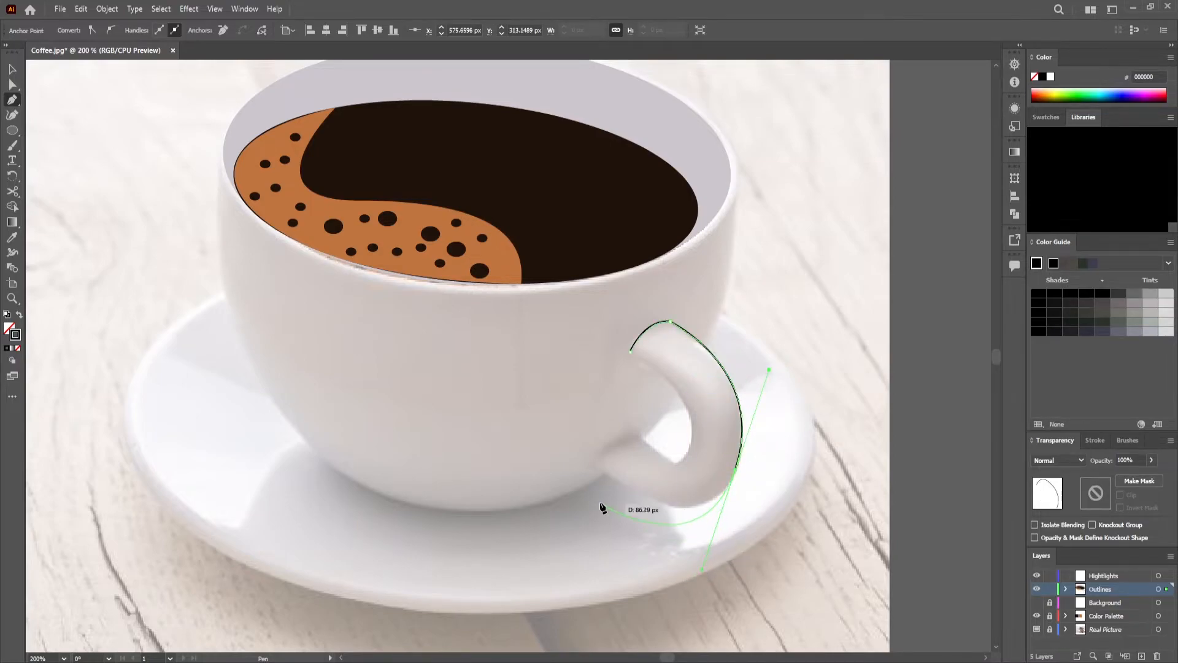
pyautogui.click(594, 465)
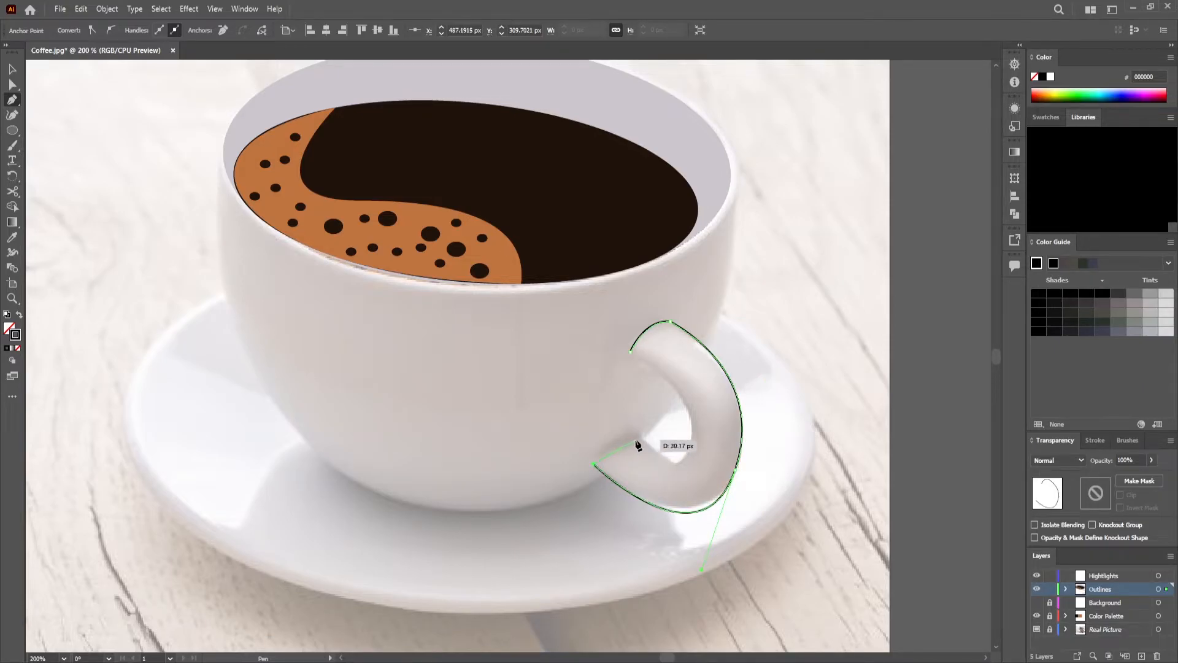
# Continue the path along the handle's inner edge and close it at the starting point on the upper joint.
pyautogui.moveTo(640, 438); pyautogui.dragTo(697, 408)
pyautogui.click(631, 351)
pyautogui.moveTo(592, 333); pyautogui.dragTo(594, 334)
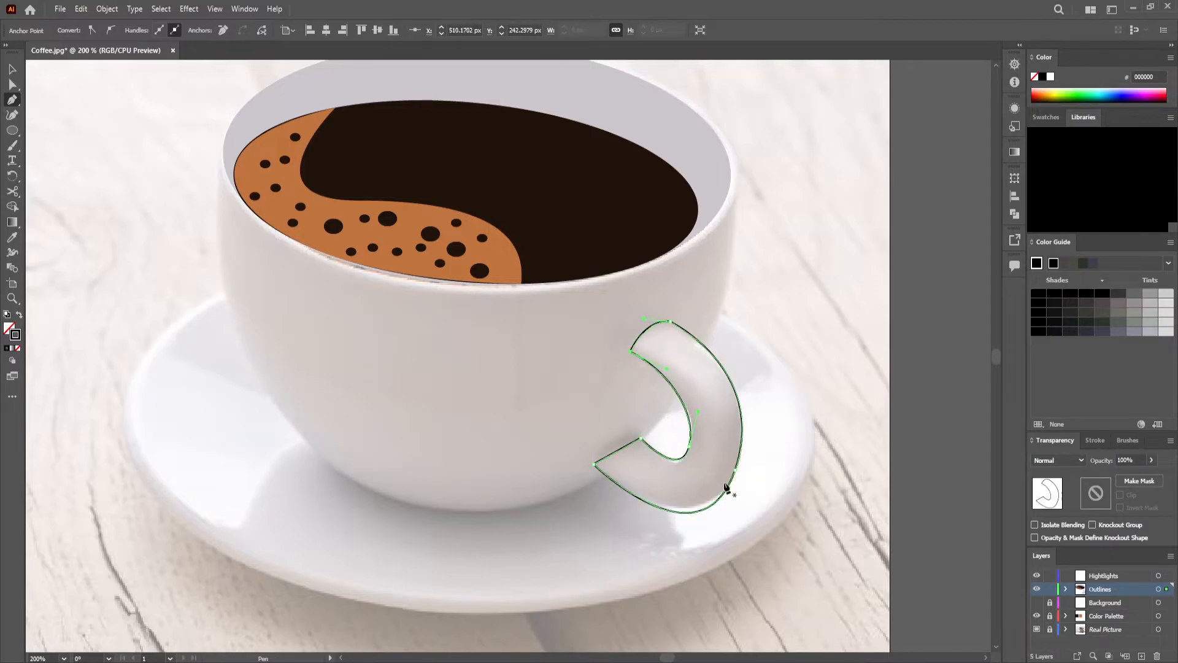
# Tighten the handle's lower outer curve and round the two corners at its lower joint with a radius of about 4.7 px.
pyautogui.click(9, 88)
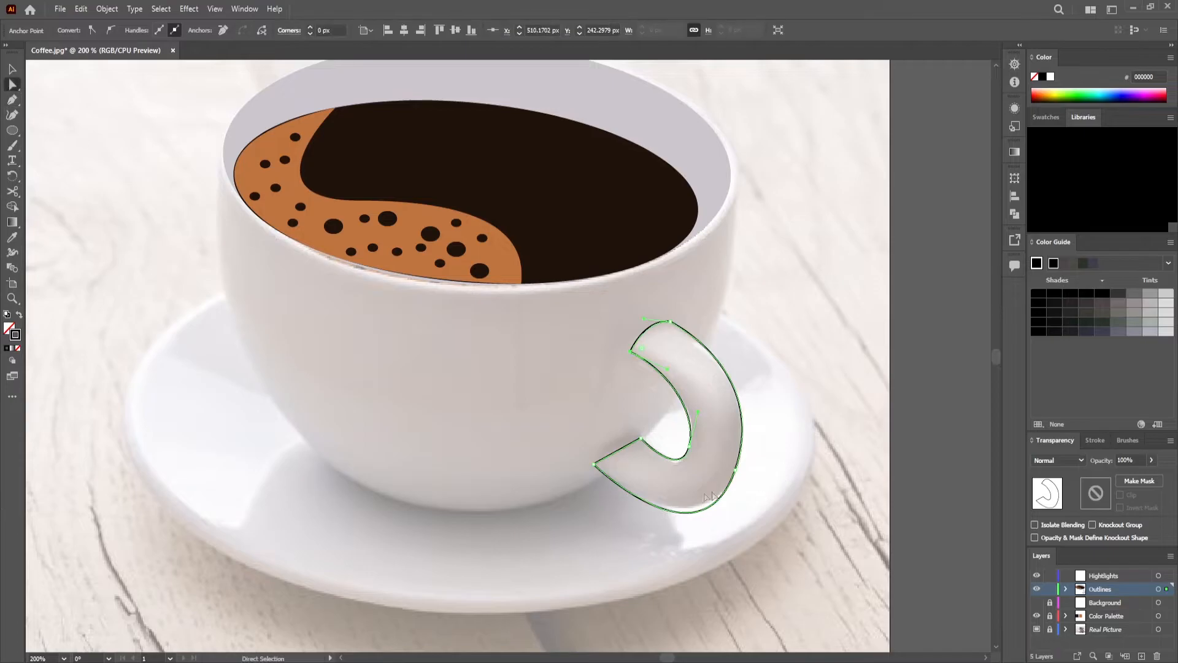
pyautogui.click(702, 507)
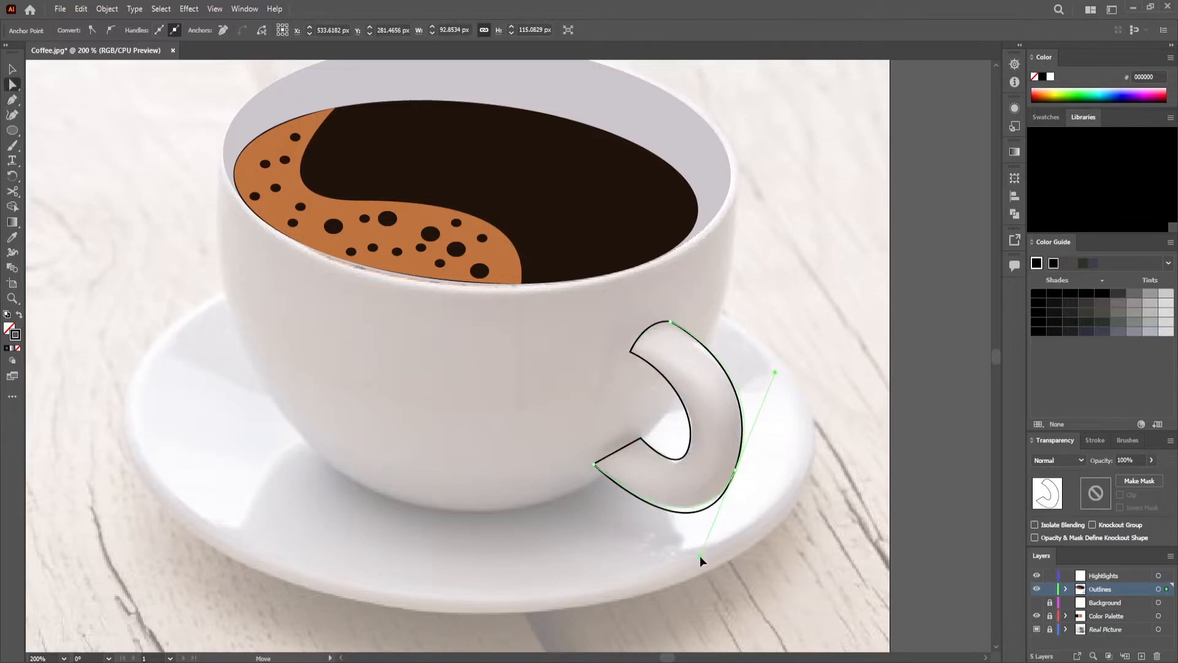
pyautogui.click(640, 438)
pyautogui.moveTo(639, 451); pyautogui.dragTo(612, 471)
pyautogui.click(594, 465)
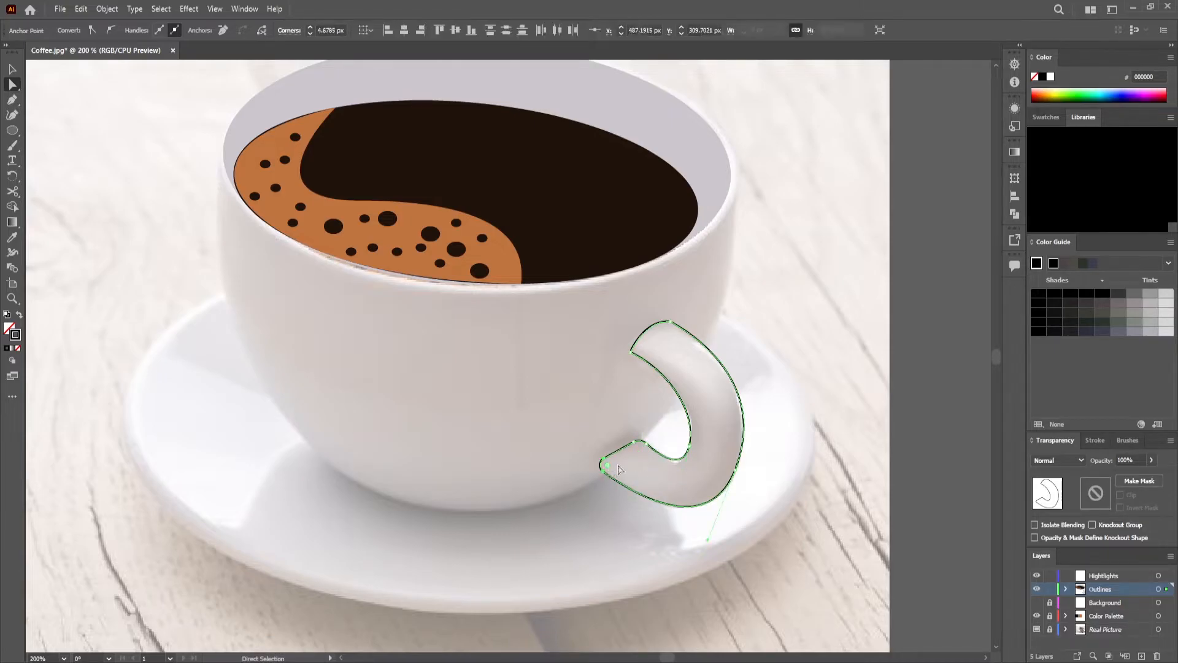
# Adjust the direction handle of the lower-right anchor so the cup handle's bottom curve follows the photo, then deselect the path.
pyautogui.click(724, 480)
pyautogui.click(720, 495)
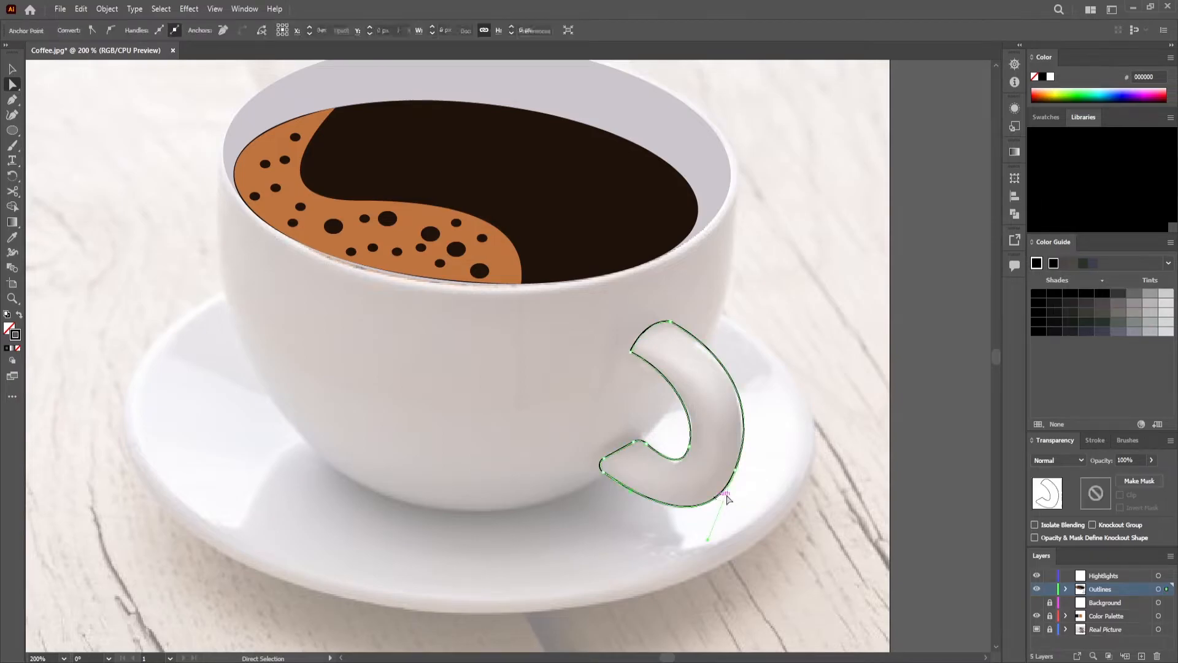
pyautogui.moveTo(707, 539); pyautogui.dragTo(707, 529)
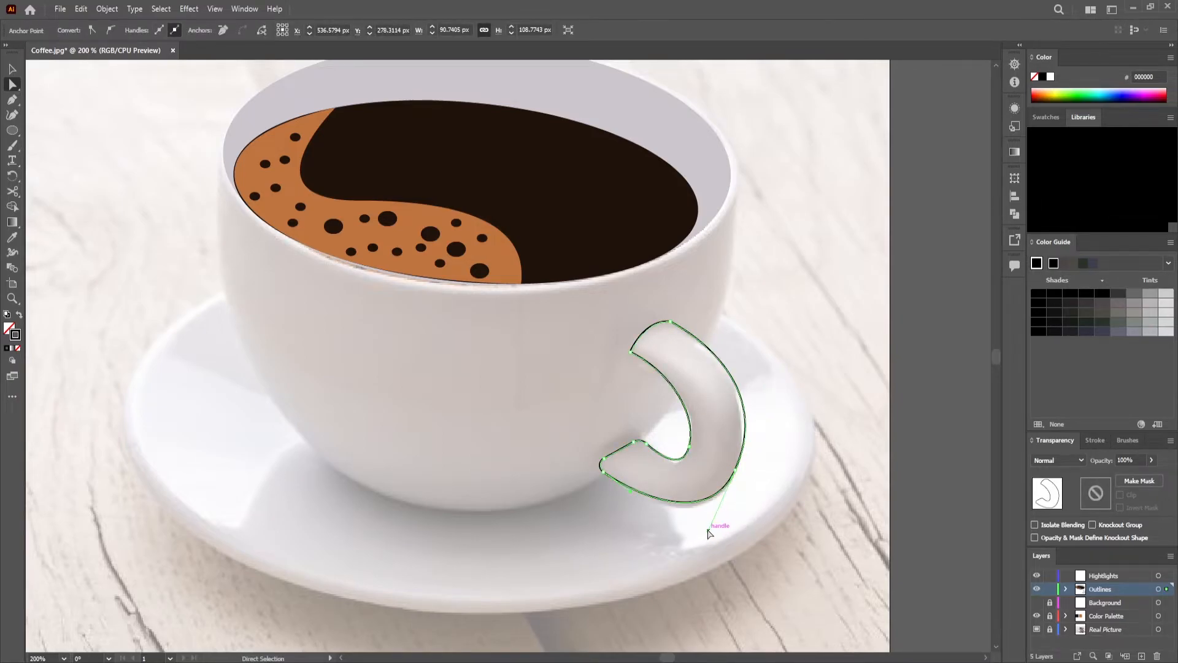
pyautogui.click(773, 466)
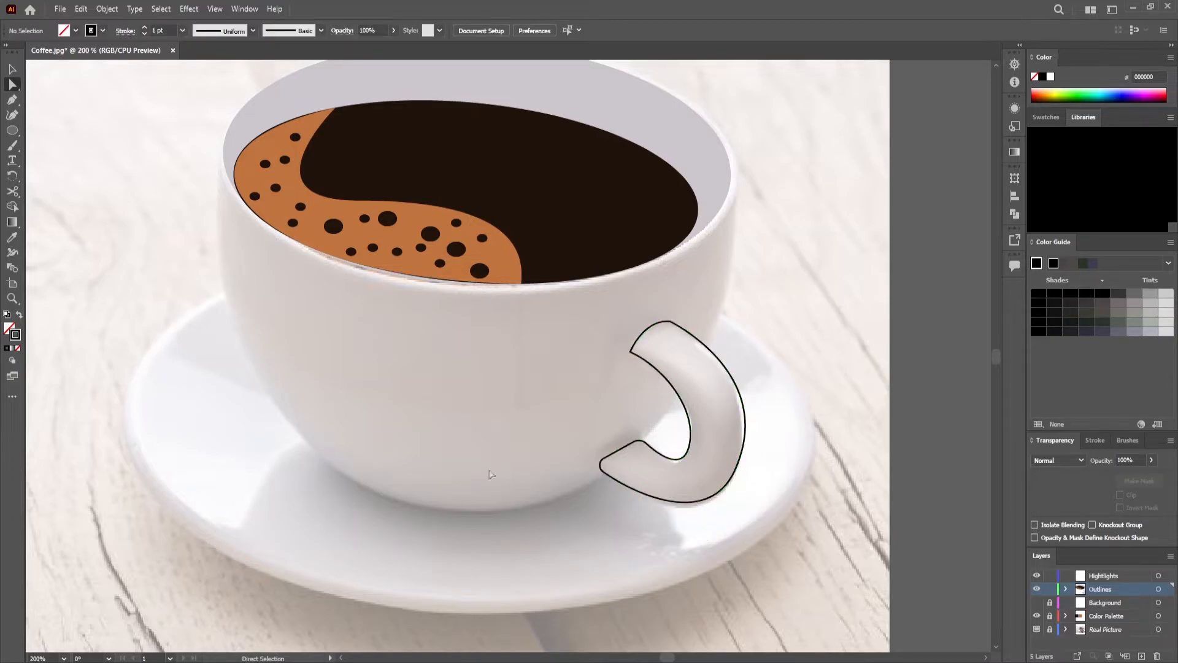
pyautogui.click(675, 500)
pyautogui.moveTo(708, 530); pyautogui.dragTo(707, 531)
pyautogui.moveTo(706, 532)
pyautogui.mouseDown()
pyautogui.moveTo(719, 535)
pyautogui.moveTo(707, 550)
pyautogui.mouseUp()
pyautogui.click(765, 479)
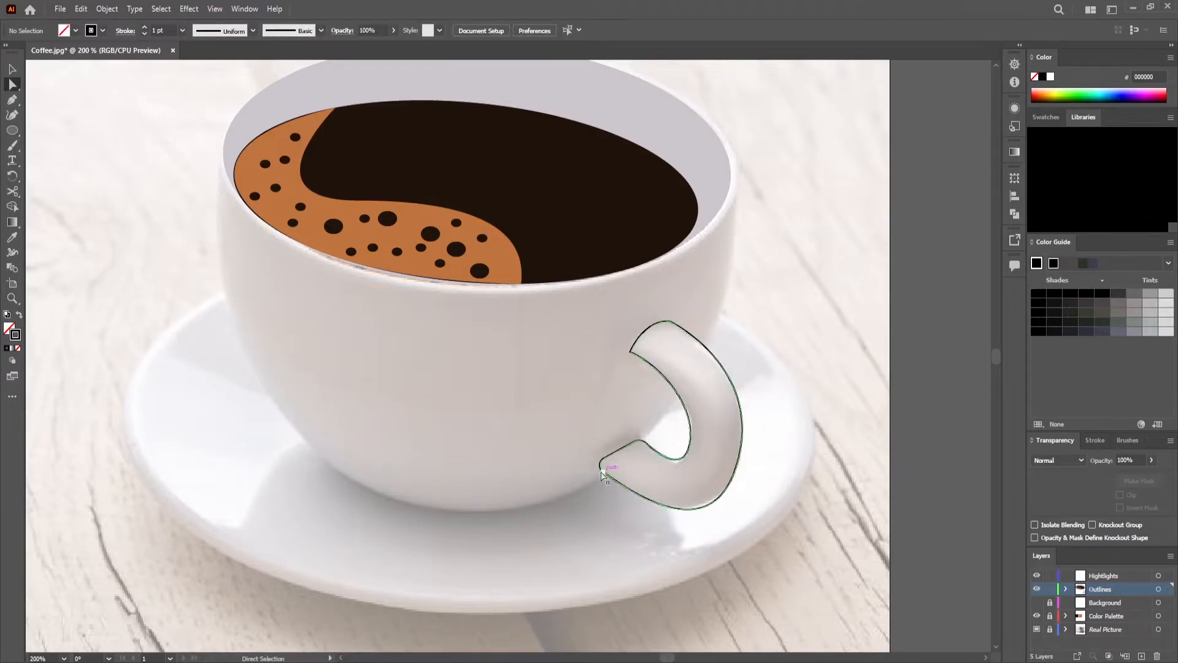
# Trace the cup body with the Pen tool from its left rim along the bottom curve to the handle's lower joint.
pyautogui.click(694, 508)
pyautogui.click(757, 429)
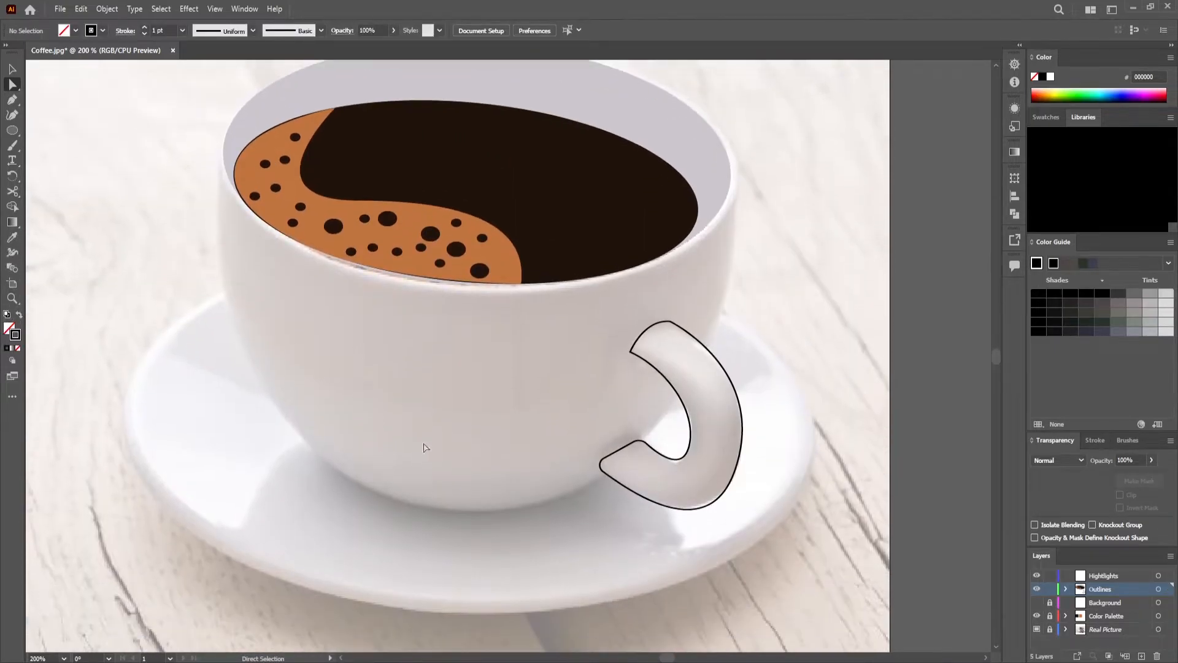
pyautogui.click(13, 100)
pyautogui.click(223, 149)
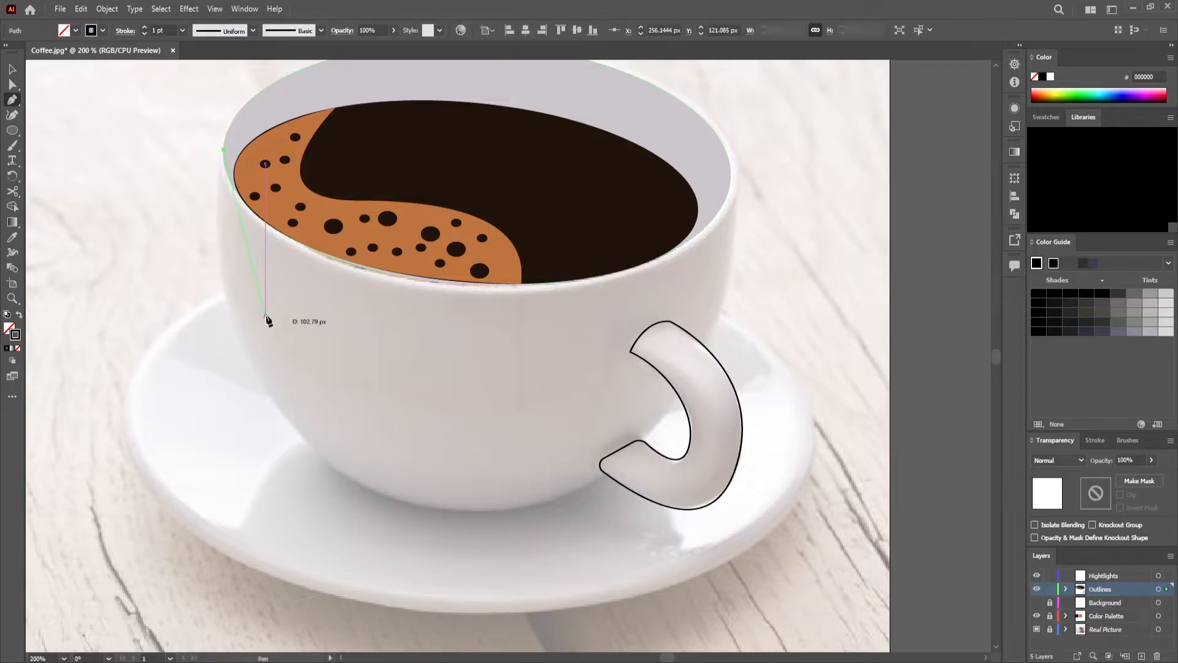
pyautogui.moveTo(587, 593); pyautogui.dragTo(595, 596)
pyautogui.click(382, 492)
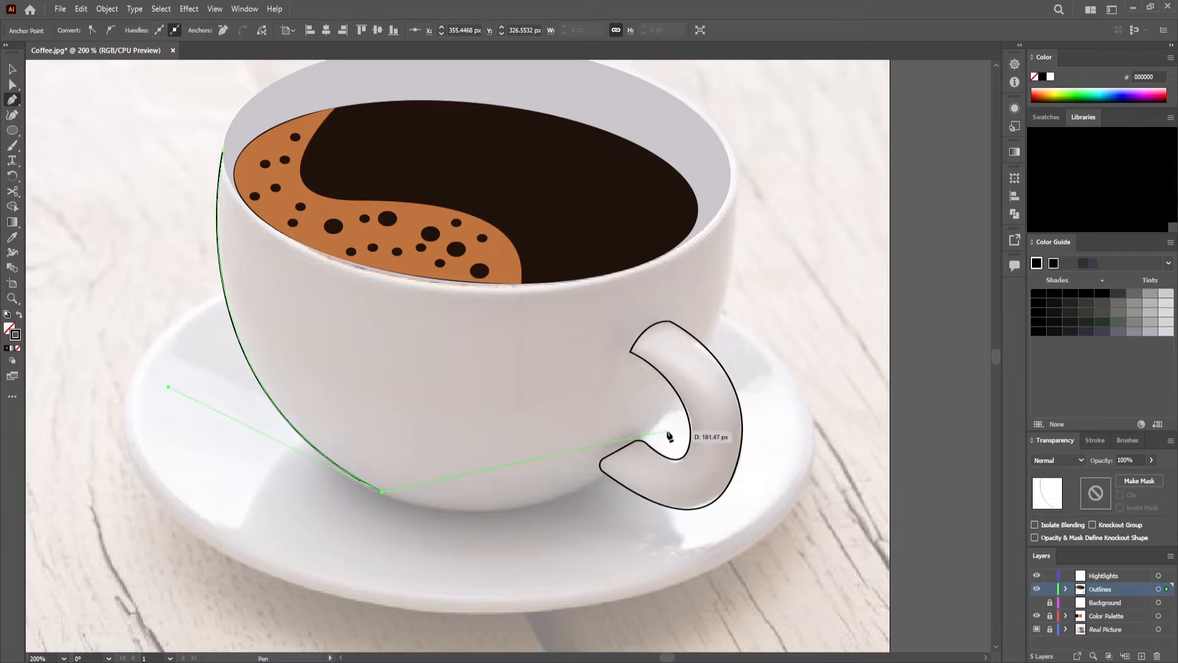
pyautogui.moveTo(590, 487); pyautogui.dragTo(651, 431)
pyautogui.moveTo(775, 314); pyautogui.dragTo(737, 300)
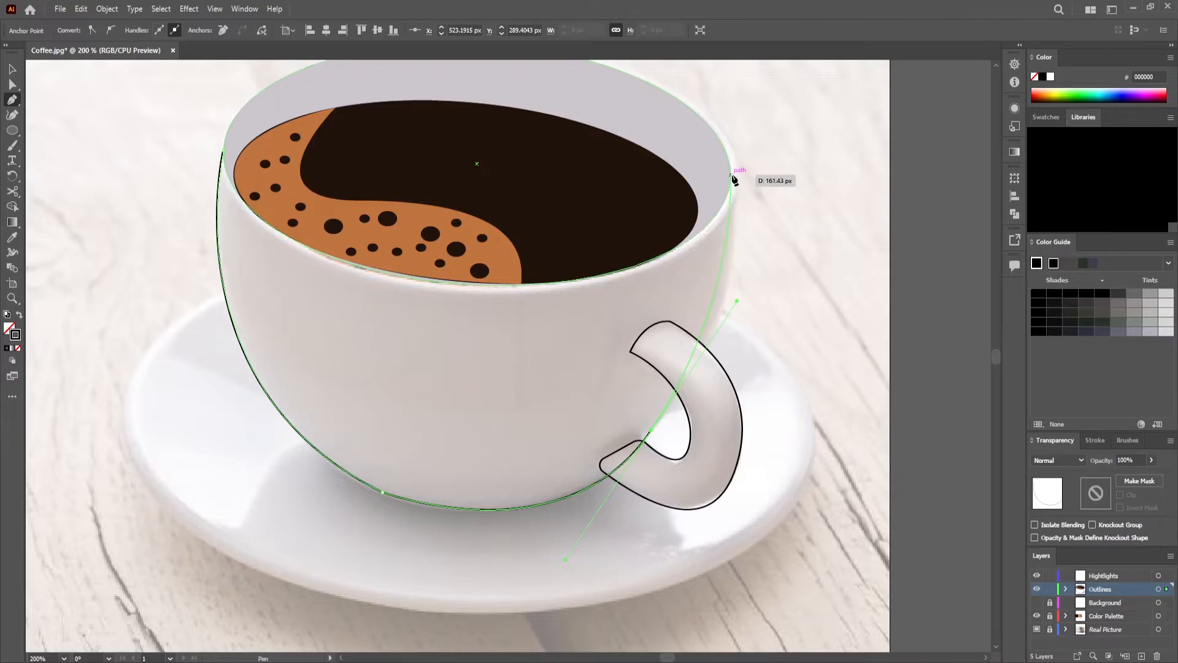
# Continue the cup body's path up to the right end of the rim and close it at the left rim starting point.
pyautogui.moveTo(731, 176); pyautogui.dragTo(723, 86)
pyautogui.hotkey('ctrl', 'z')
pyautogui.moveTo(732, 178); pyautogui.dragTo(723, 91)
pyautogui.click(224, 148)
pyautogui.hotkey('ctrl', 'z')
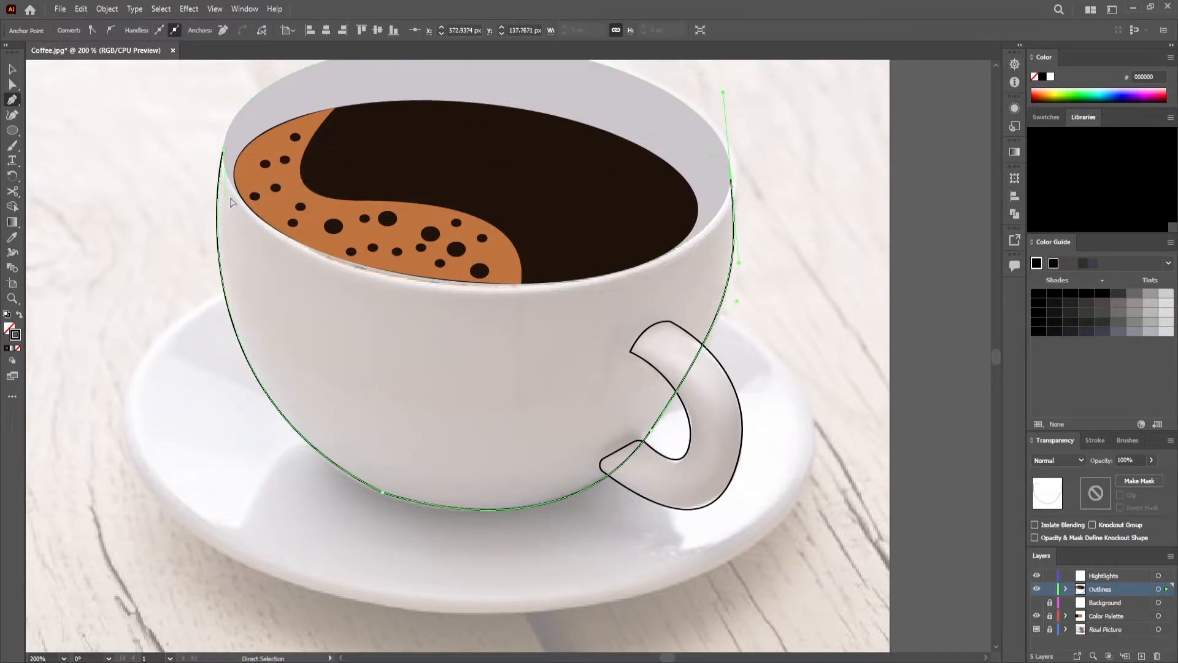
pyautogui.click(223, 150)
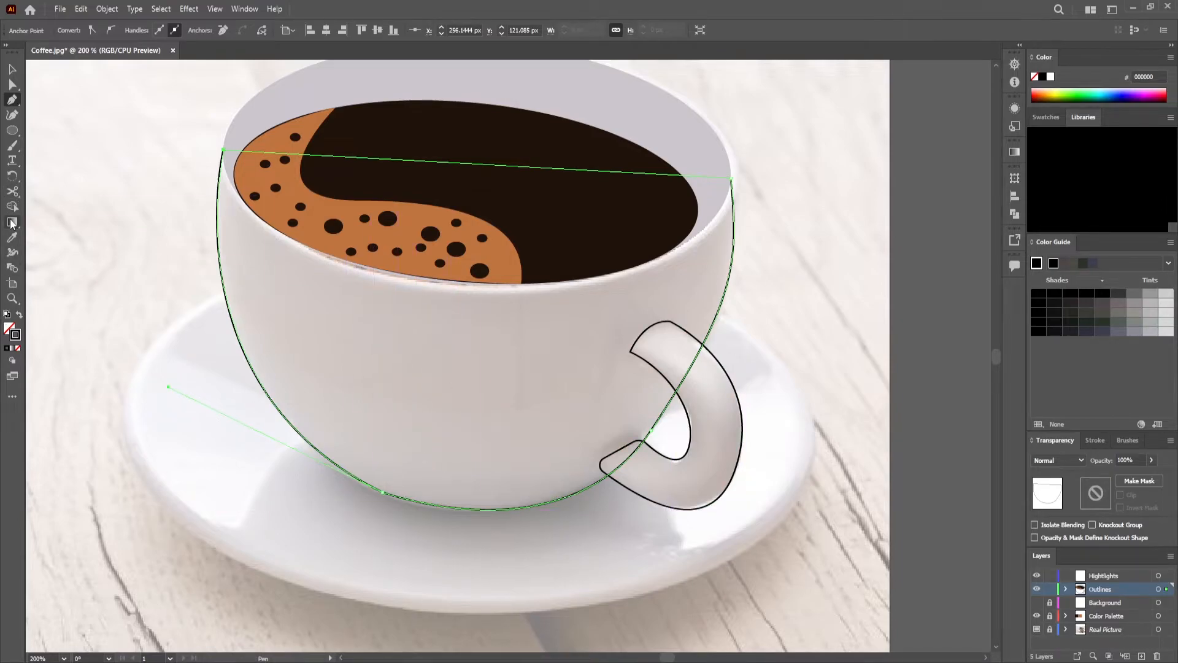
# Fill the cup body with the white palette colour and no stroke by sampling it with the Eyedropper.
pyautogui.click(12, 238)
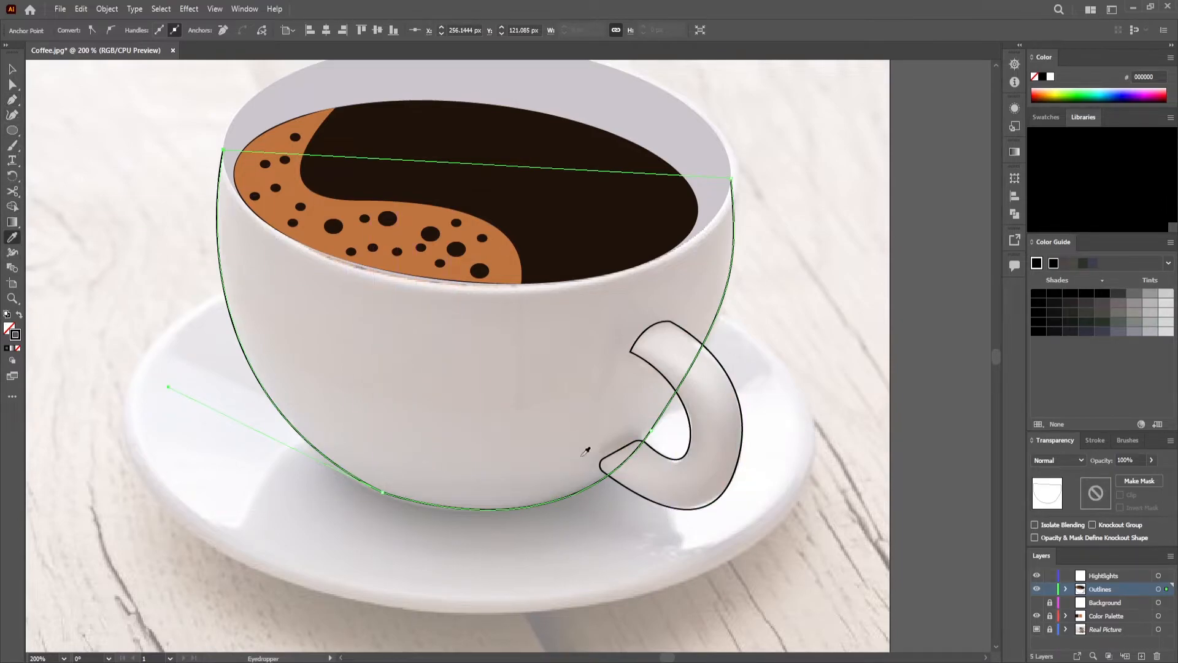
pyautogui.hotkey('ctrl', '-')
pyautogui.scroll(-3, 546, 528)
pyautogui.click(583, 589)
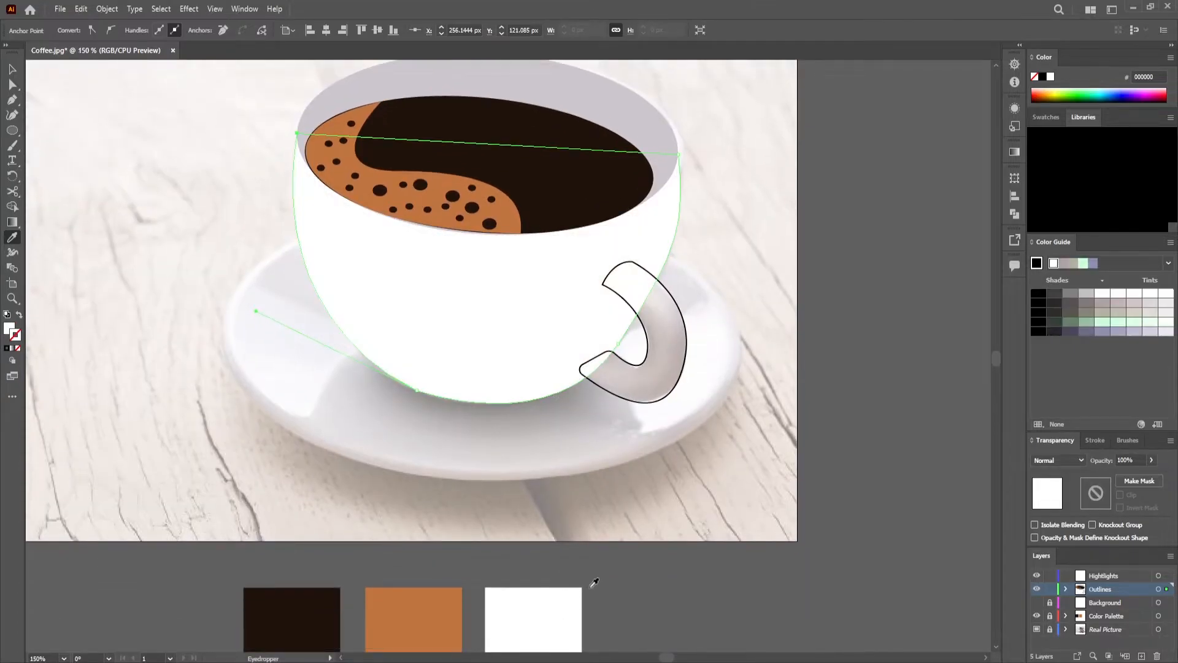
# Pull in the direction handles along the cup body's upper-right edge to slim its curve.
pyautogui.press('a')
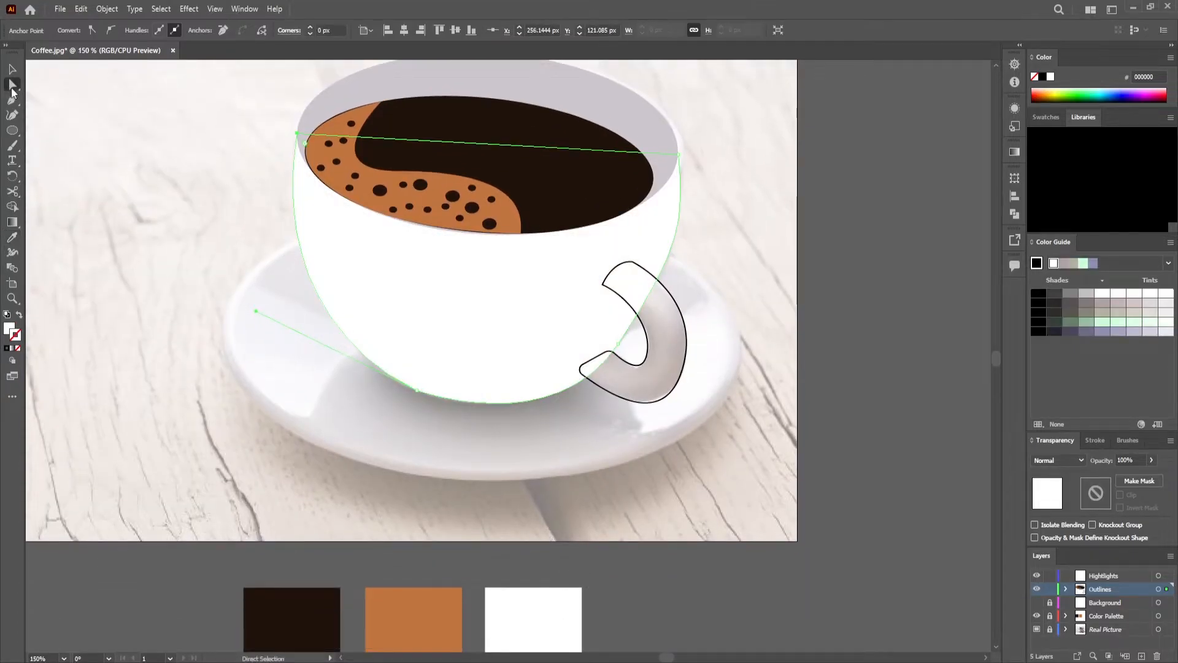
pyautogui.click(672, 254)
pyautogui.moveTo(683, 217); pyautogui.dragTo(678, 219)
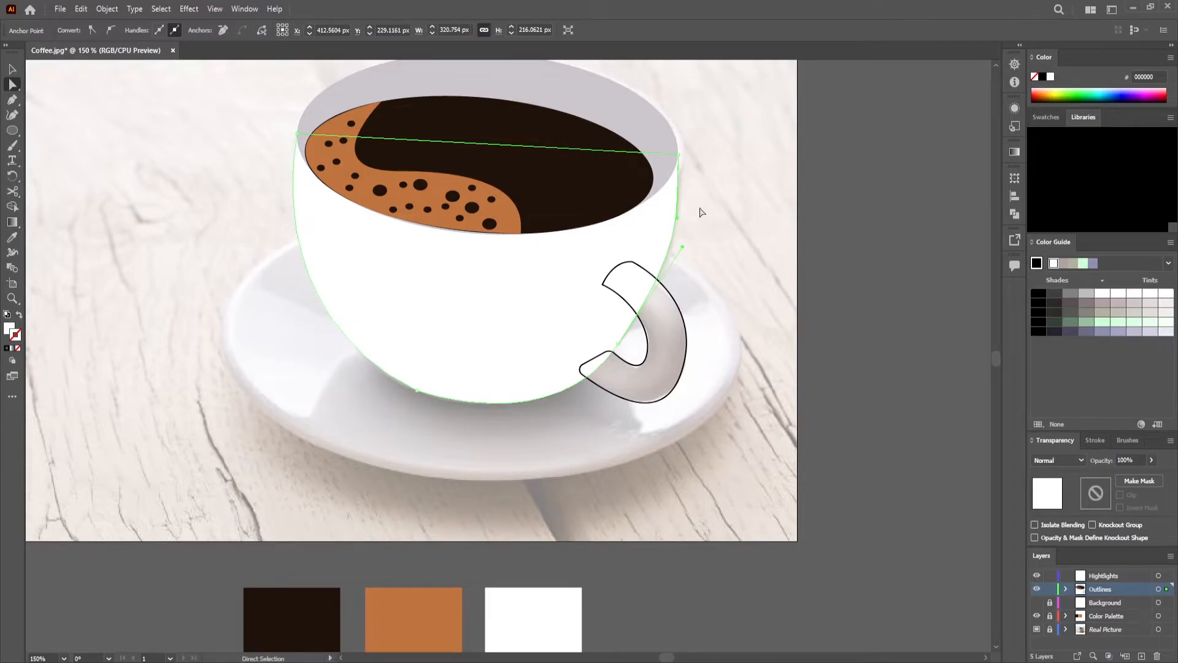
pyautogui.click(670, 219)
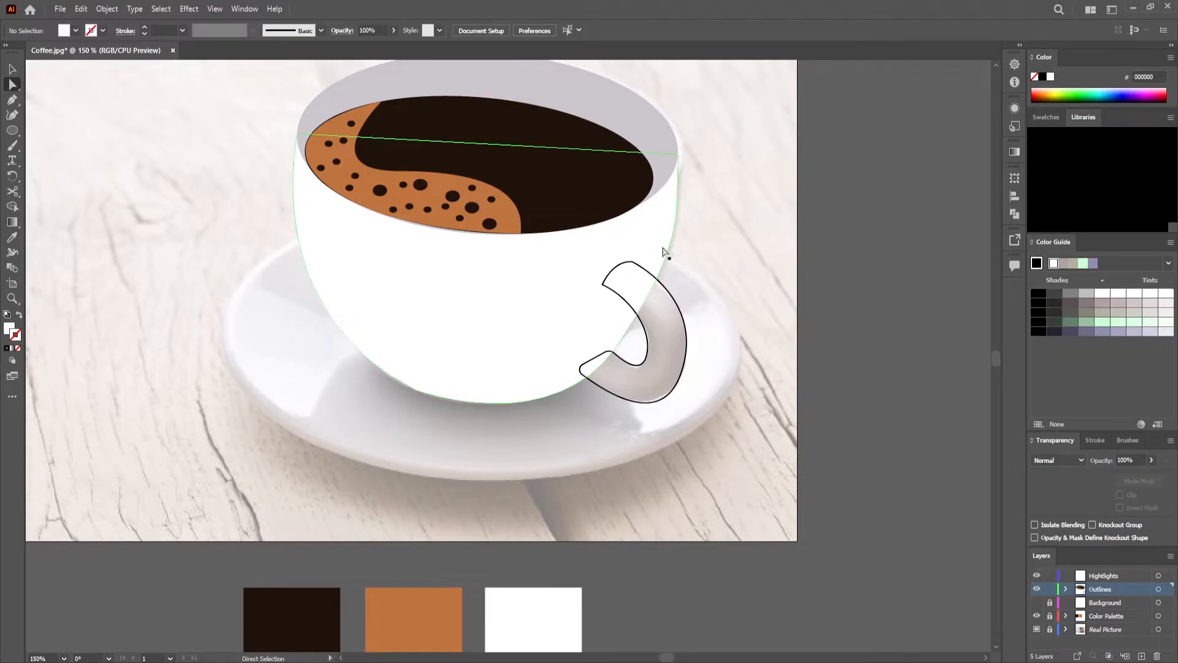
pyautogui.click(678, 155)
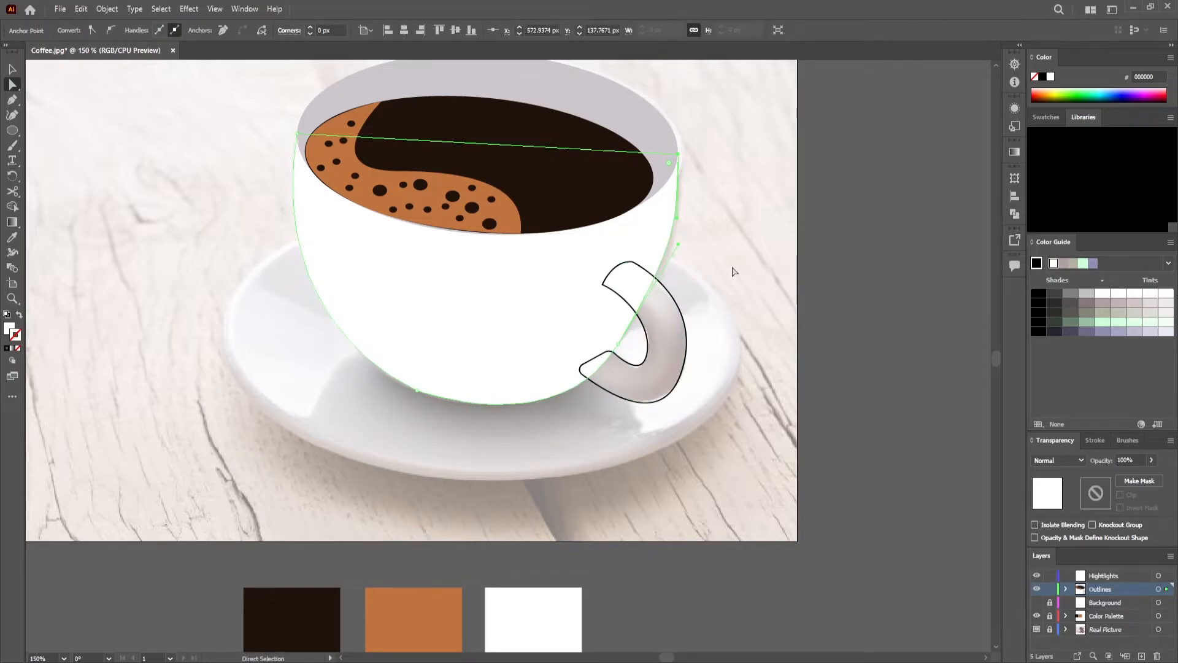
# Fill the cup handle with the light grey sampled from the cup's inner wall, then deselect it.
pyautogui.click(688, 345)
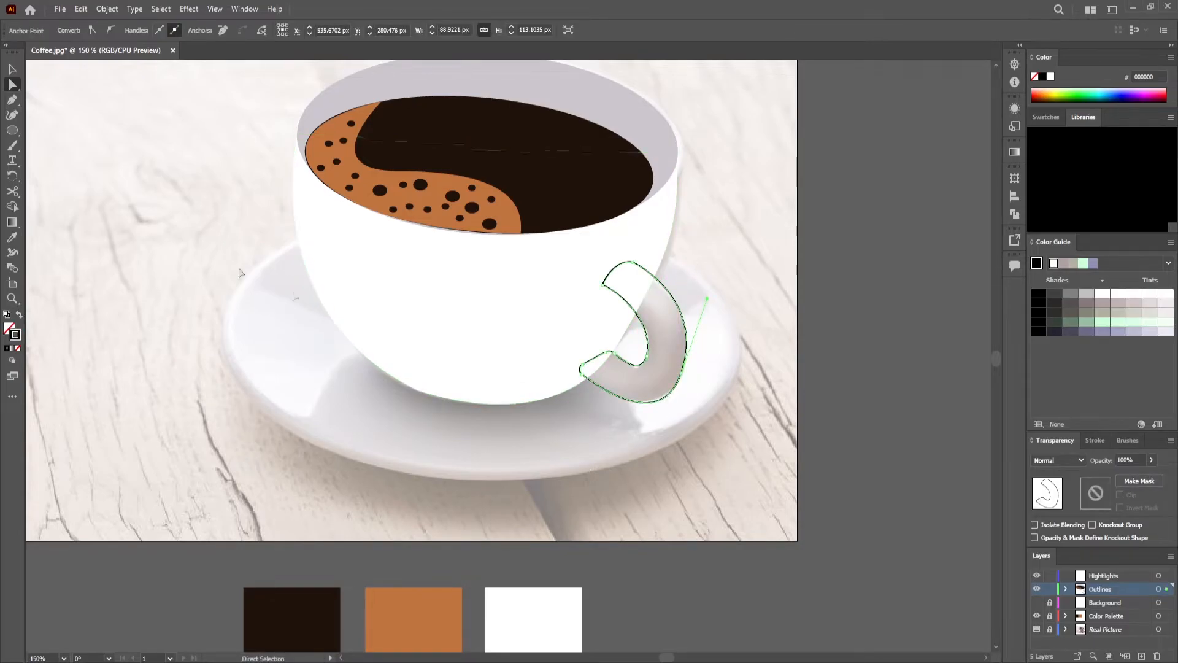
pyautogui.click(12, 236)
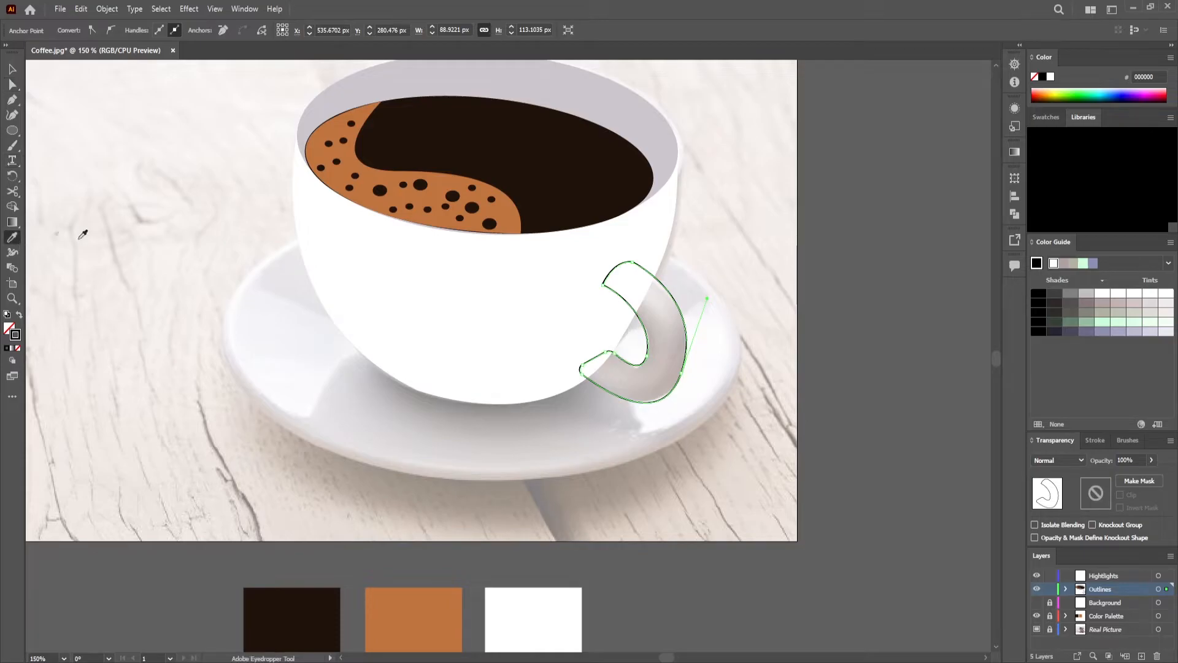
pyautogui.click(657, 130)
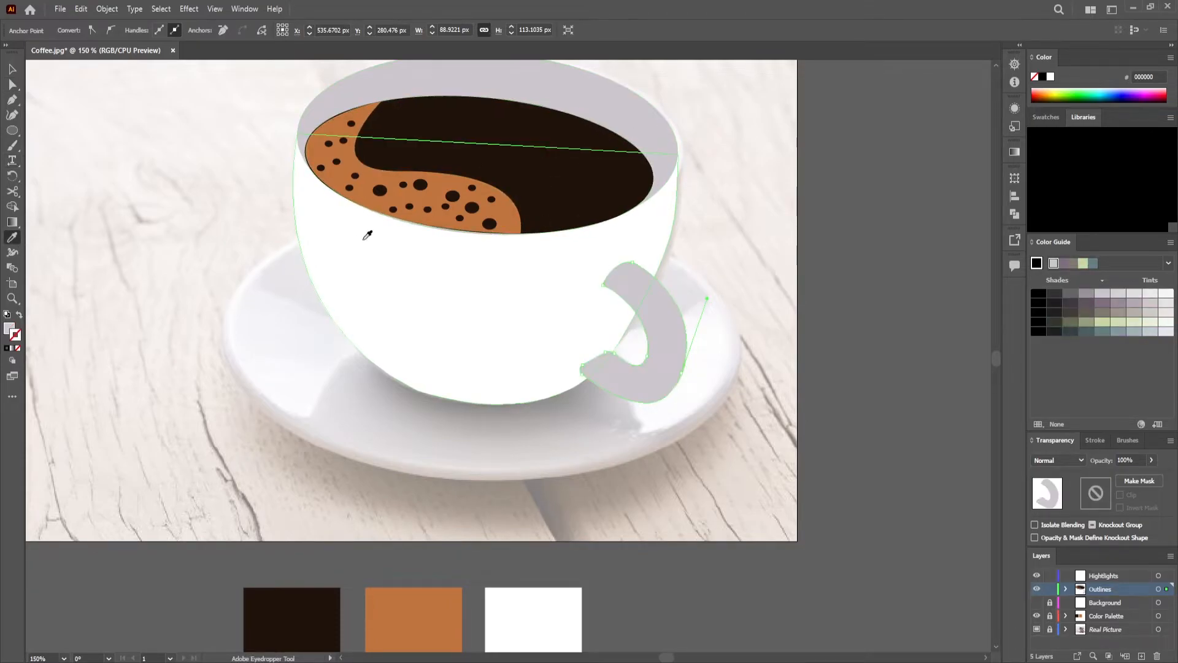
pyautogui.press('v')
pyautogui.click(858, 317)
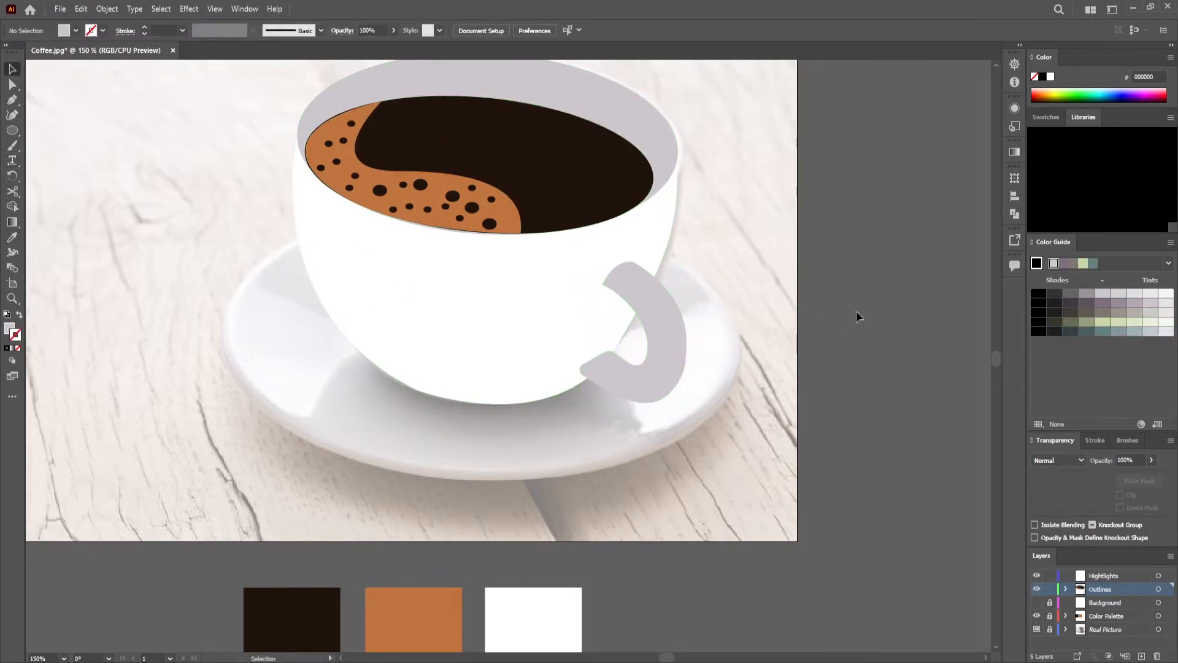
pyautogui.click(662, 366)
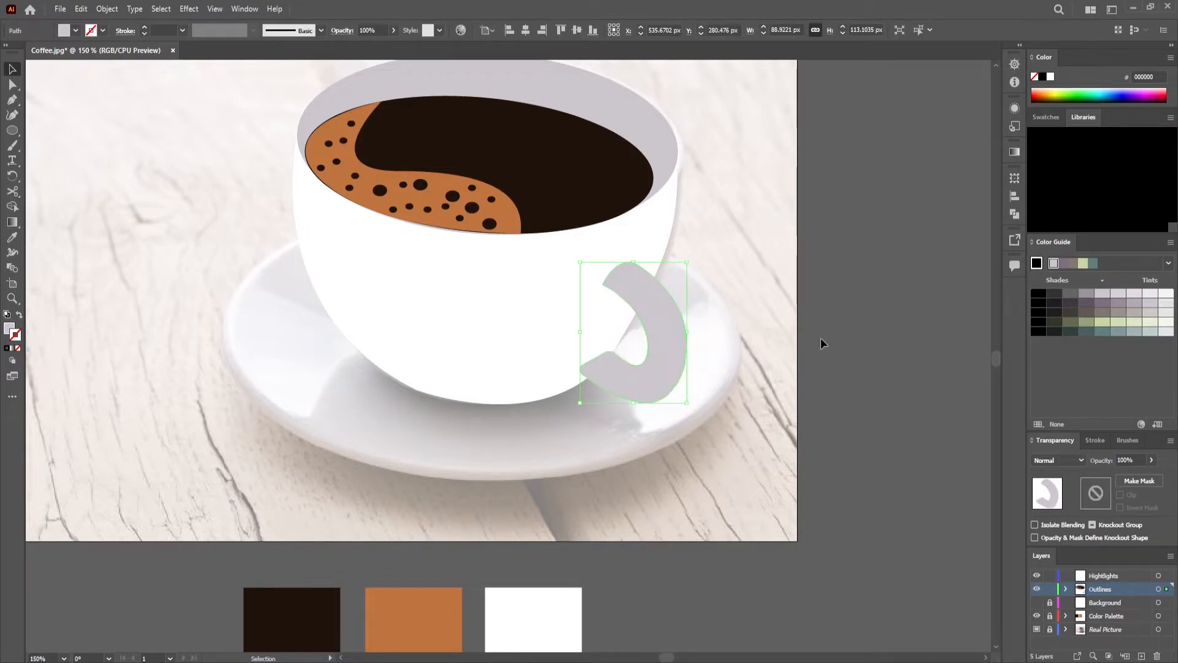
pyautogui.click(821, 339)
pyautogui.click(660, 385)
pyautogui.click(866, 335)
pyautogui.scroll(1, 438, 329)
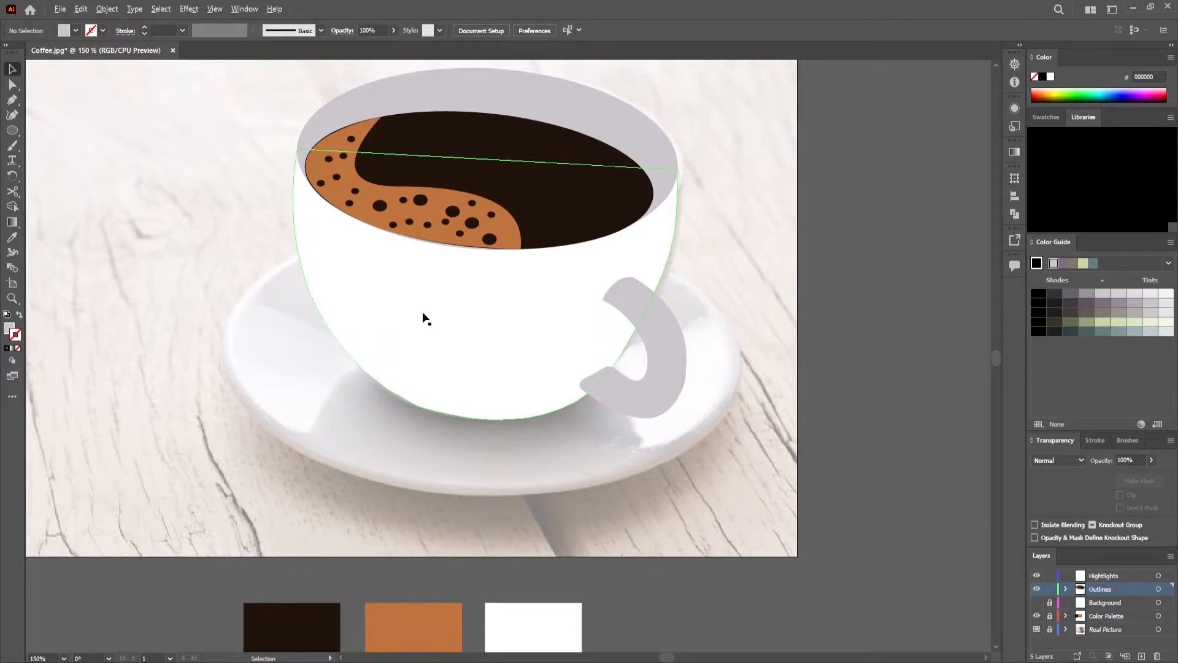
pyautogui.scroll(-1, 420, 315)
pyautogui.scroll(1, 300, 309)
pyautogui.hscroll(-3, 300, 318)
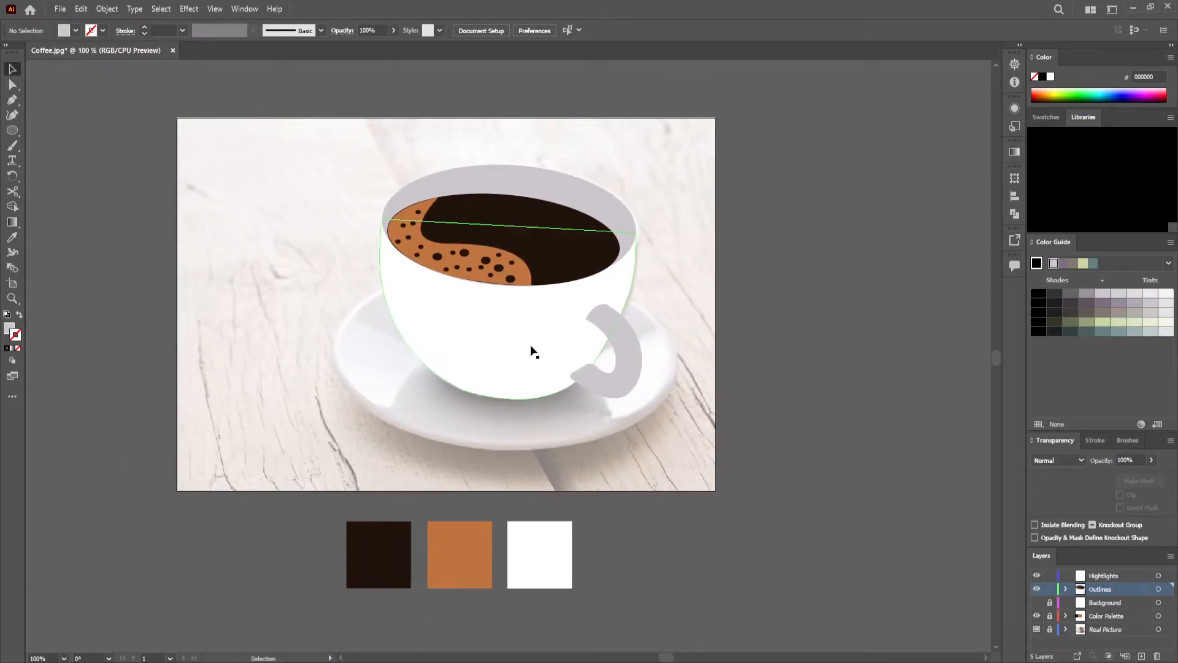
# Refine the white cup body's outline by adjusting the anchor points and direction handles along its lower curve.
pyautogui.click(557, 351)
pyautogui.press('a')
pyautogui.scroll(1, 473, 350)
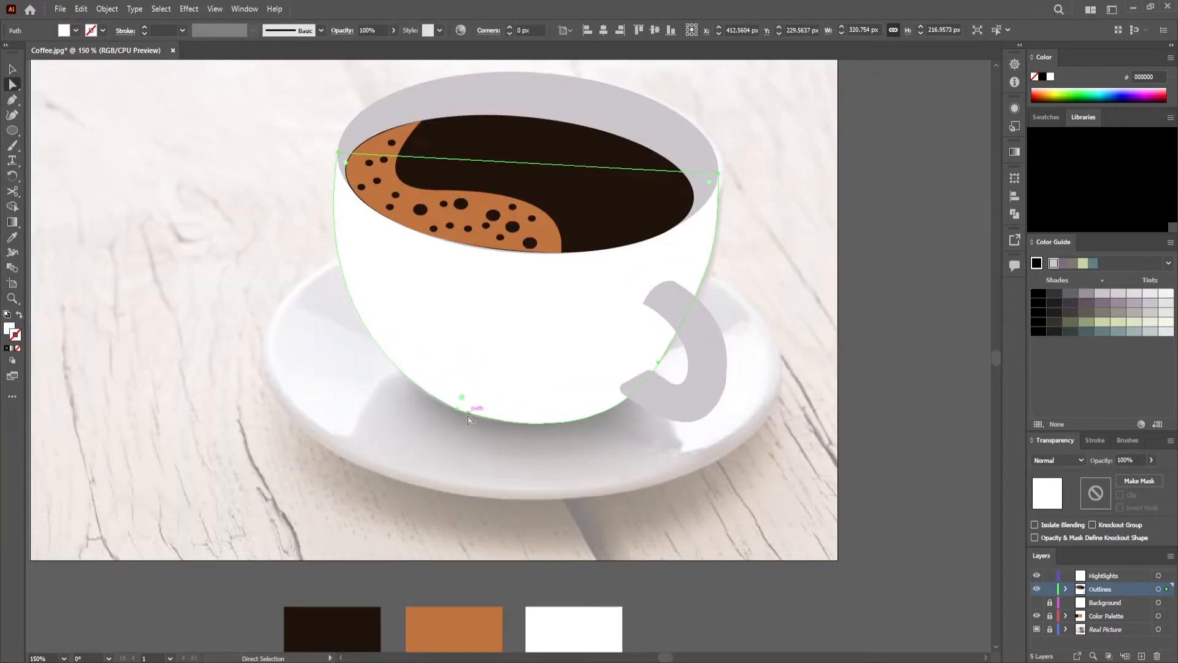
pyautogui.click(460, 410)
pyautogui.moveTo(296, 330); pyautogui.dragTo(292, 327)
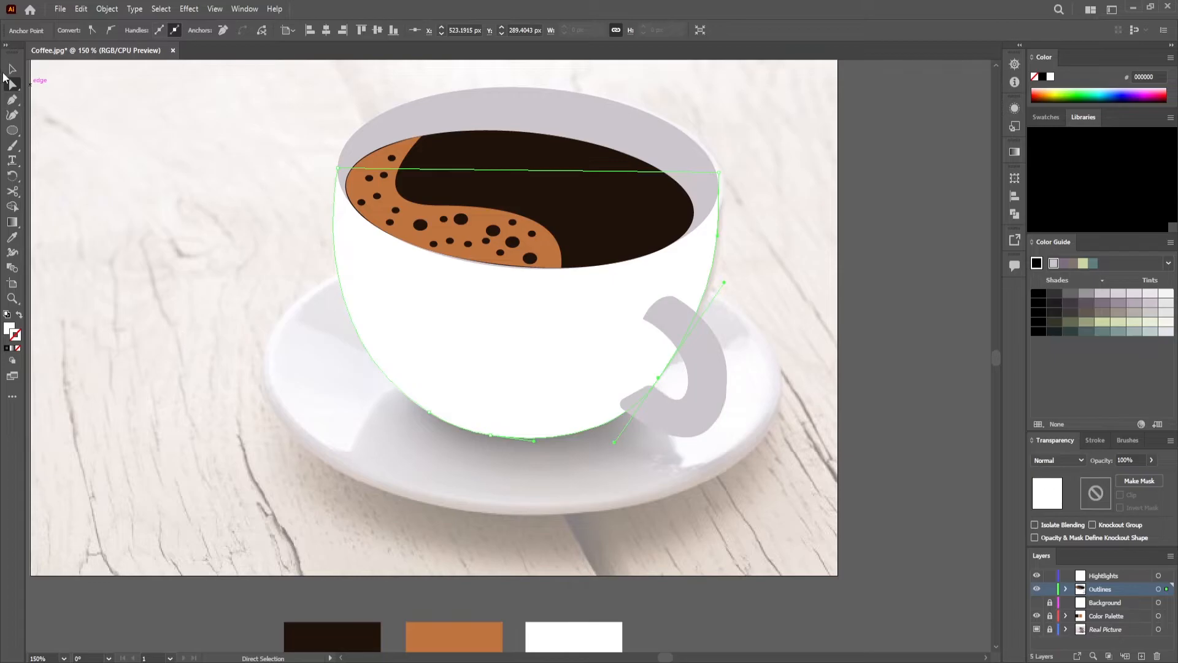
pyautogui.click(12, 69)
pyautogui.click(13, 130)
pyautogui.click(19, 315)
pyautogui.click(19, 315)
# Draw an unfilled ellipse of about 250 × 48 px with a black 1 pt stroke beneath the cup body as its shadow.
pyautogui.press('v')
pyautogui.click(281, 270)
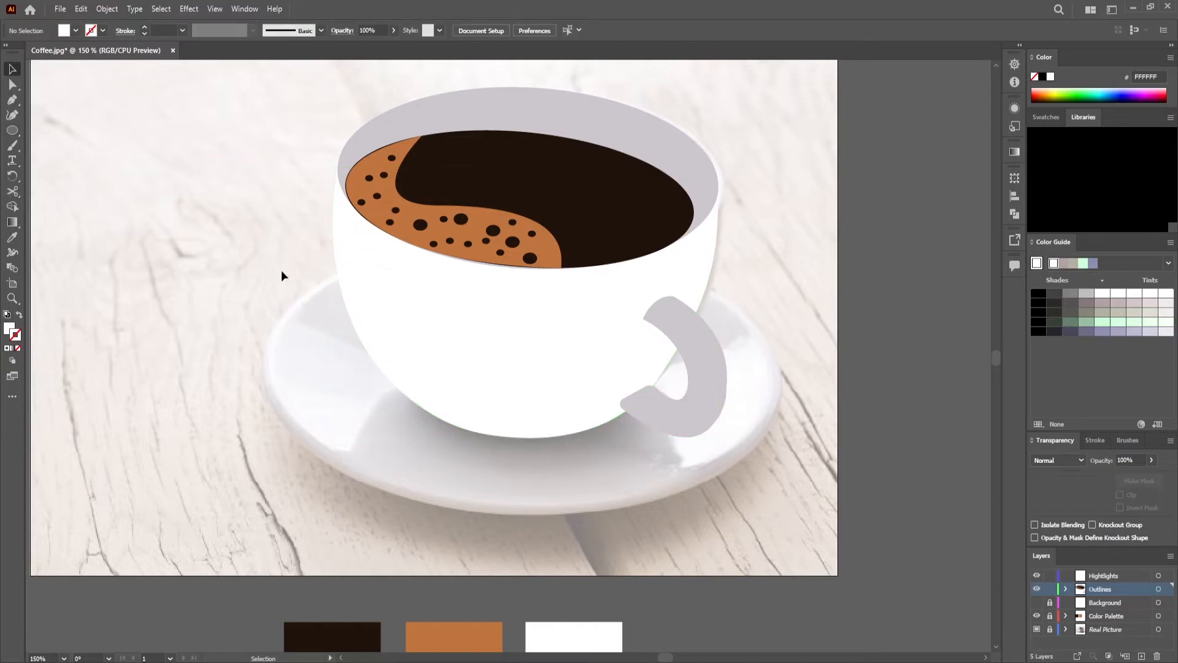
pyautogui.click(20, 316)
pyautogui.click(12, 131)
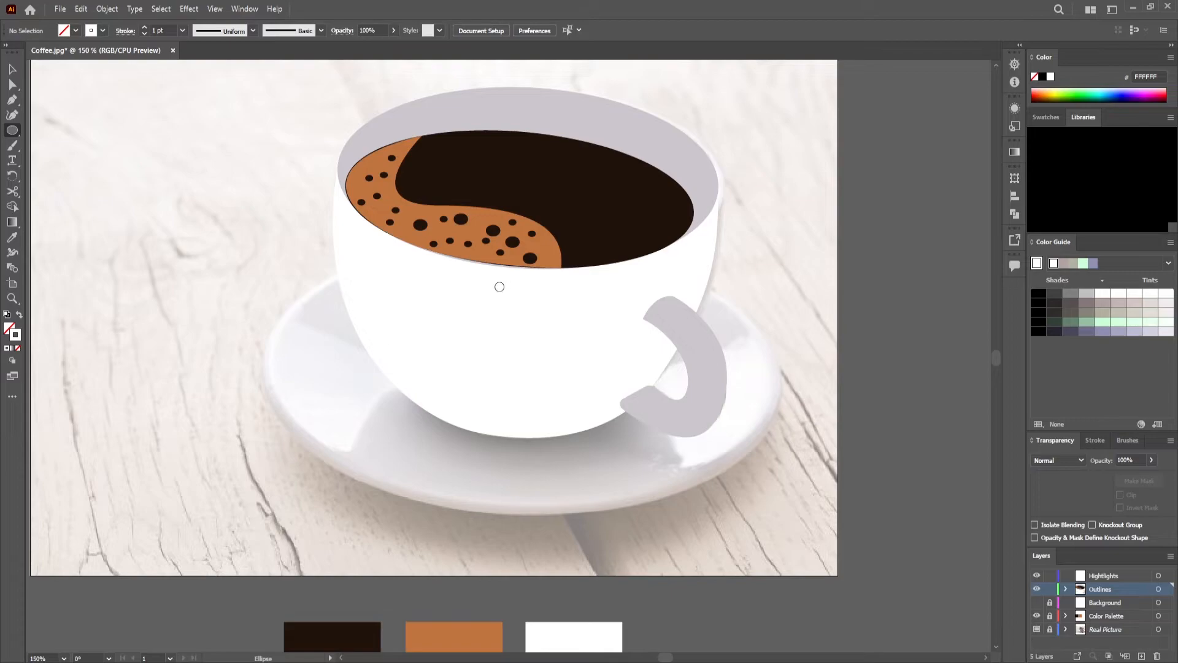
pyautogui.click(1043, 77)
pyautogui.moveTo(373, 393); pyautogui.dragTo(675, 452)
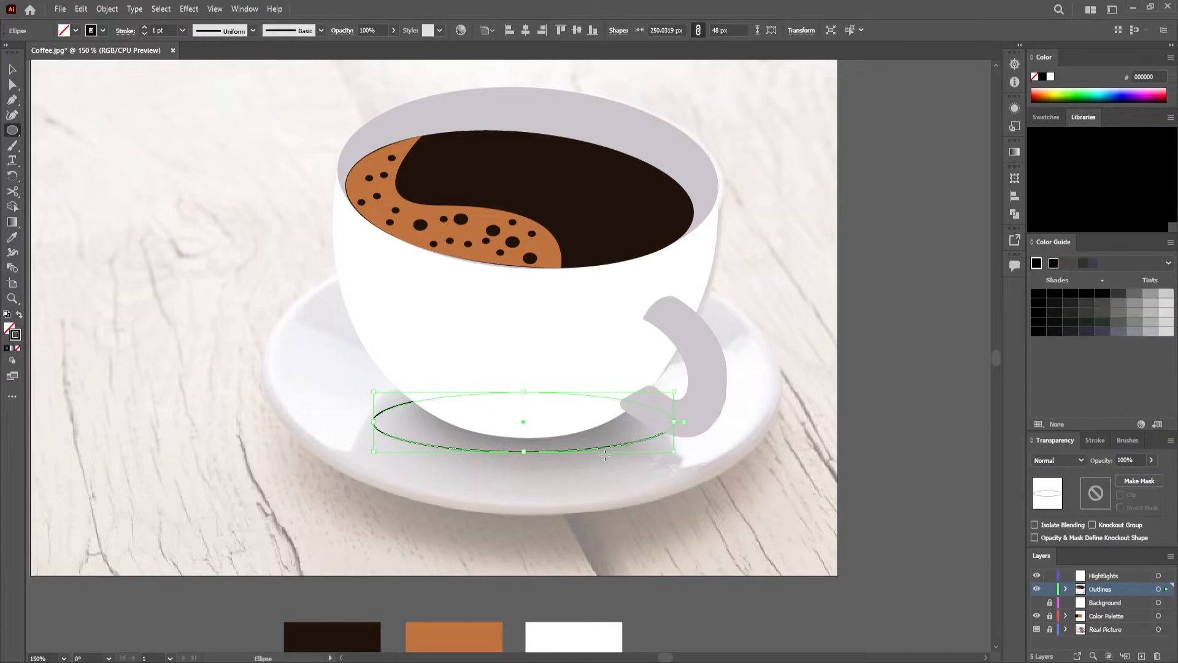
# Give the shadow ellipse a black fill without stroke, set its opacity to 40%, and deselect it.
pyautogui.click(19, 315)
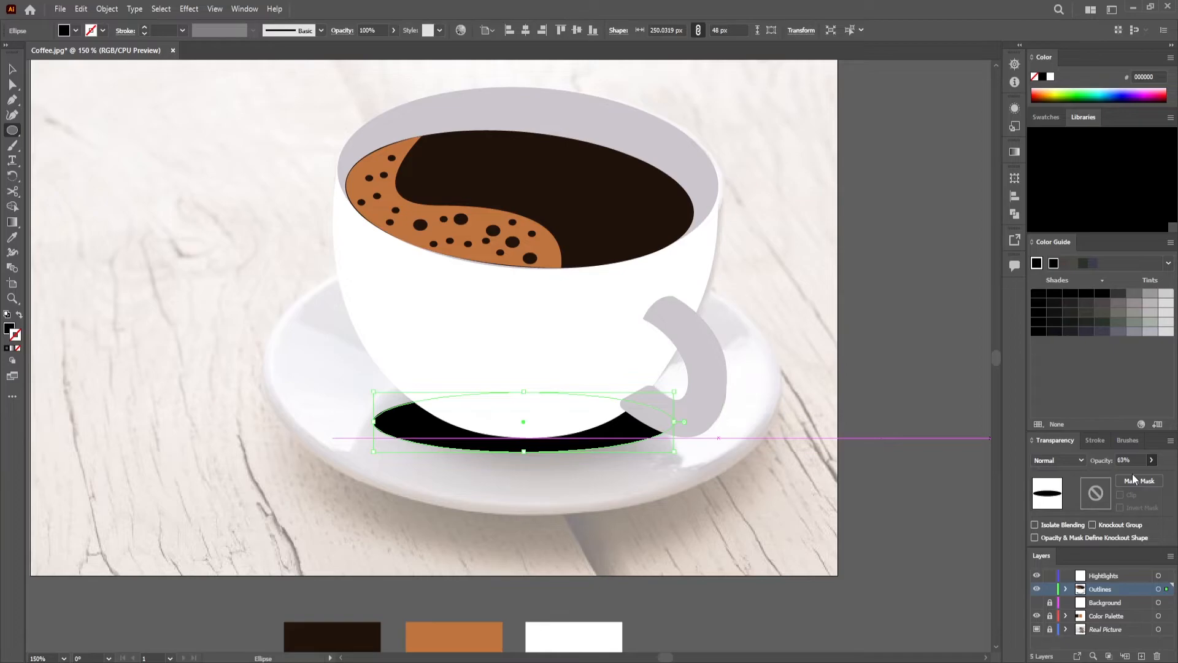
pyautogui.moveTo(1121, 481); pyautogui.dragTo(1123, 481)
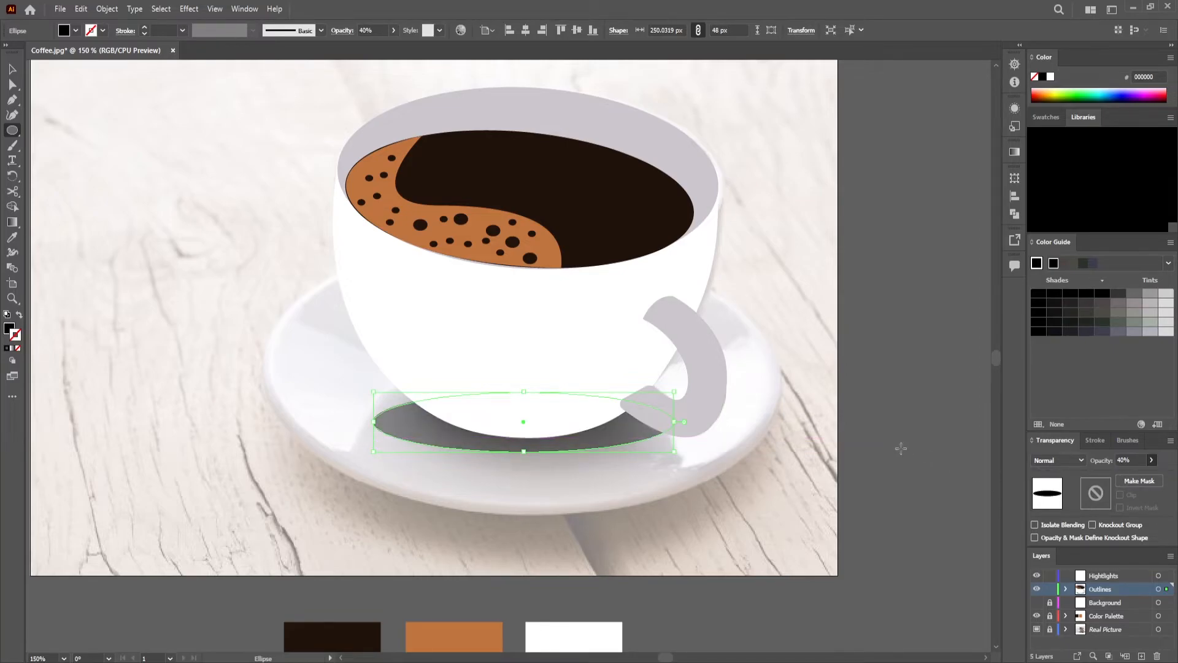
pyautogui.press('v')
pyautogui.click(881, 421)
# Show and unlock the Background layer, and hide the Real Picture layer.
pyautogui.scroll(-1, 874, 450)
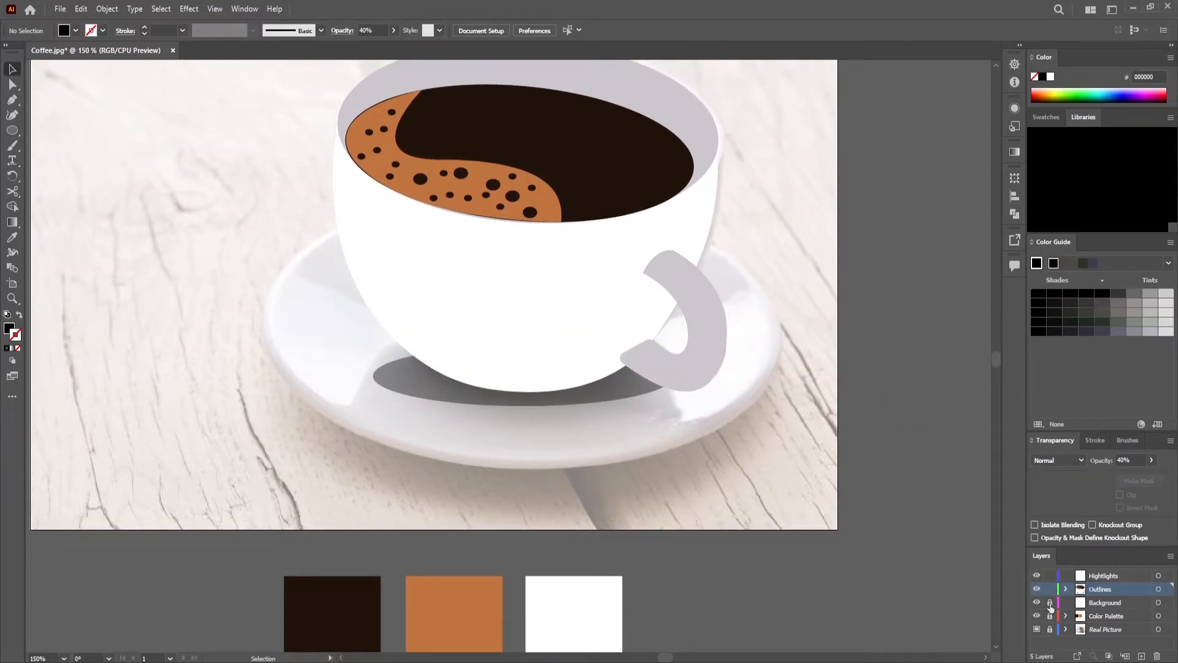
pyautogui.click(1037, 629)
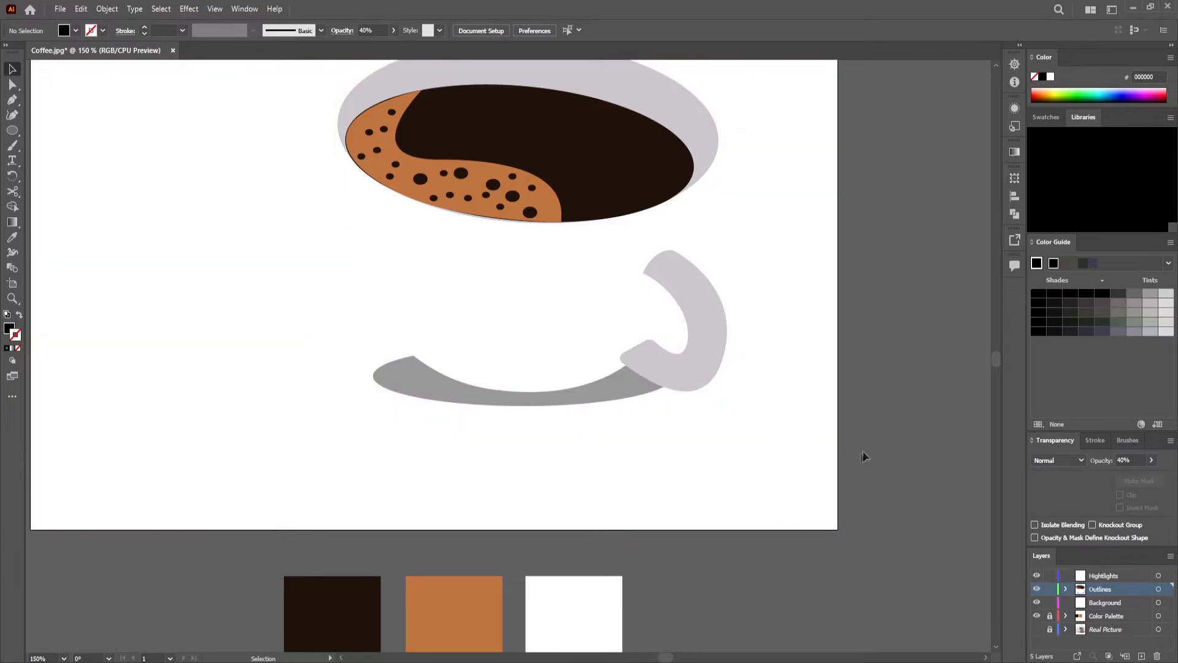
pyautogui.scroll(-1, 830, 469)
pyautogui.scroll(1, 878, 485)
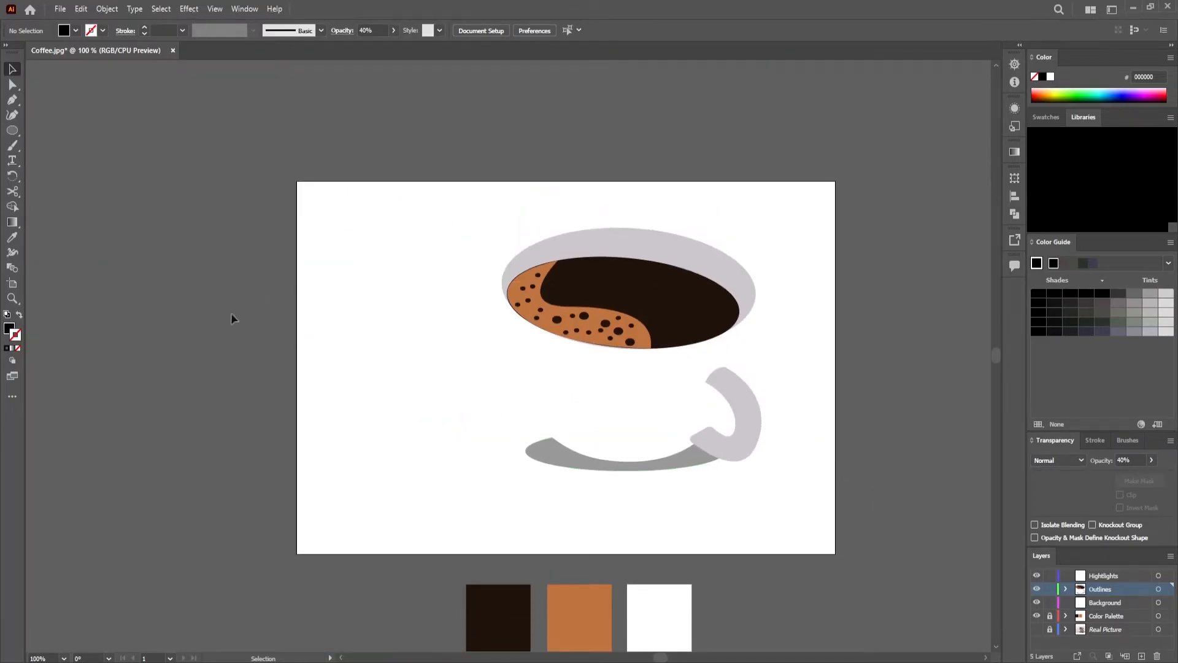
# Set the fill colour to C63E24 and try covering the artboard with a 672 × 448 px rectangle on the Outlines layer.
pyautogui.click(12, 130)
pyautogui.moveTo(296, 180); pyautogui.dragTo(835, 553)
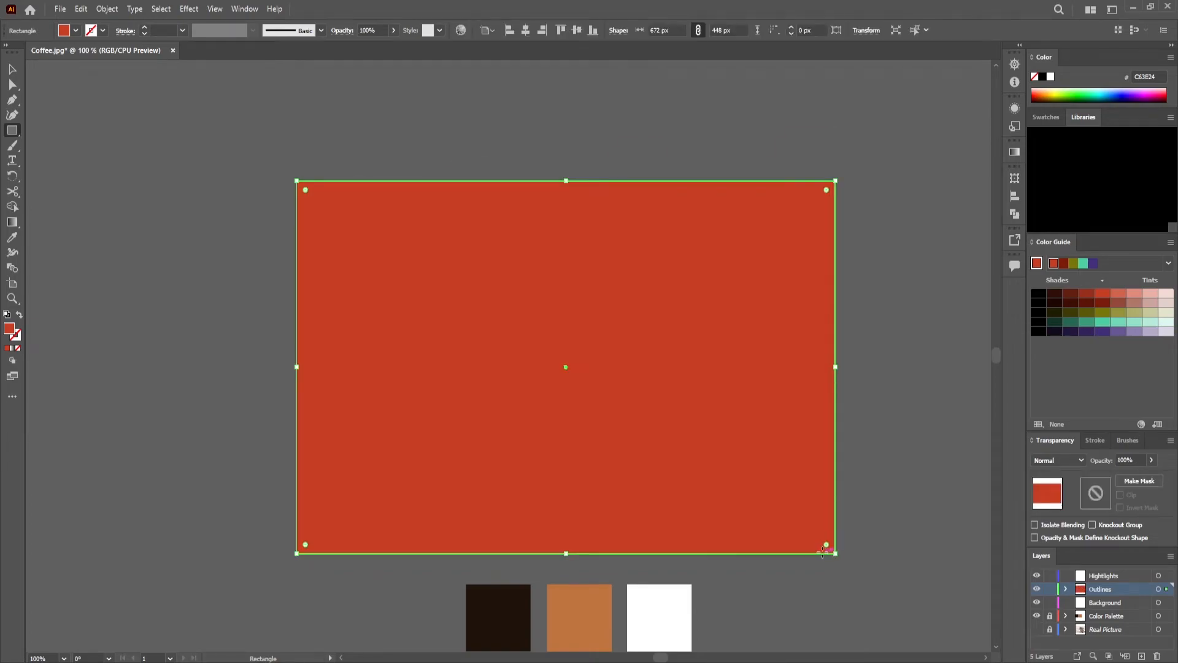
pyautogui.scroll(-2, 822, 550)
pyautogui.hotkey('ctrl', 'z')
# Cover the artboard with a 672 × 448 px rectangle filled with C63E24 on the Background layer, then lock that layer.
pyautogui.click(1120, 605)
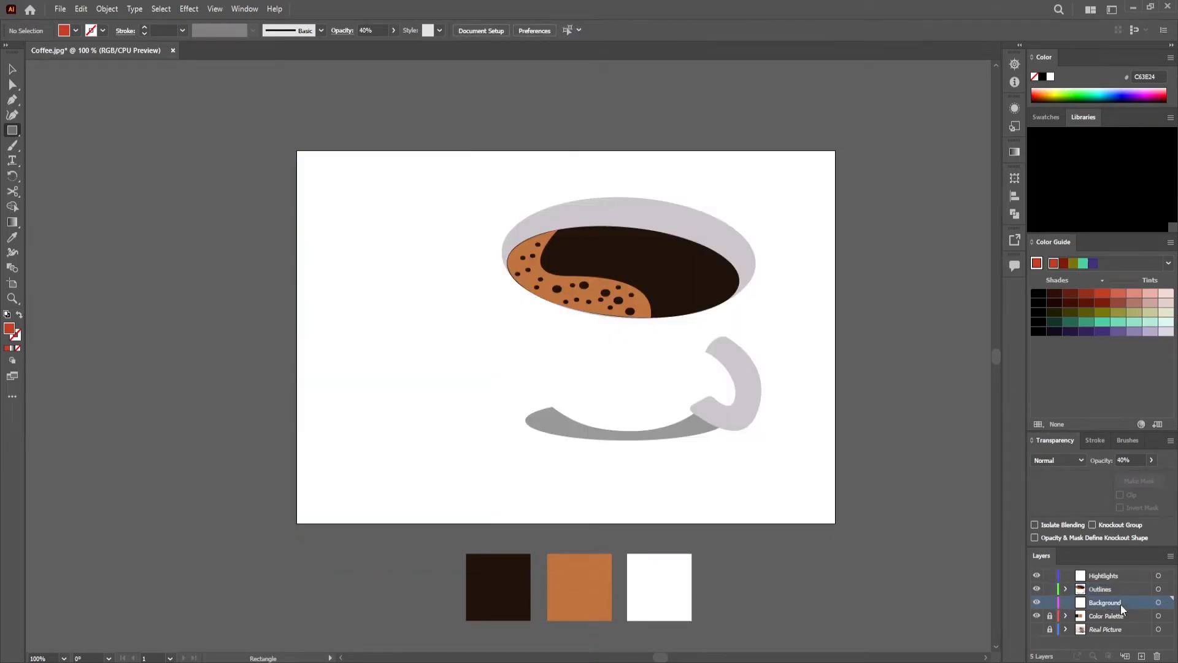
pyautogui.click(1158, 607)
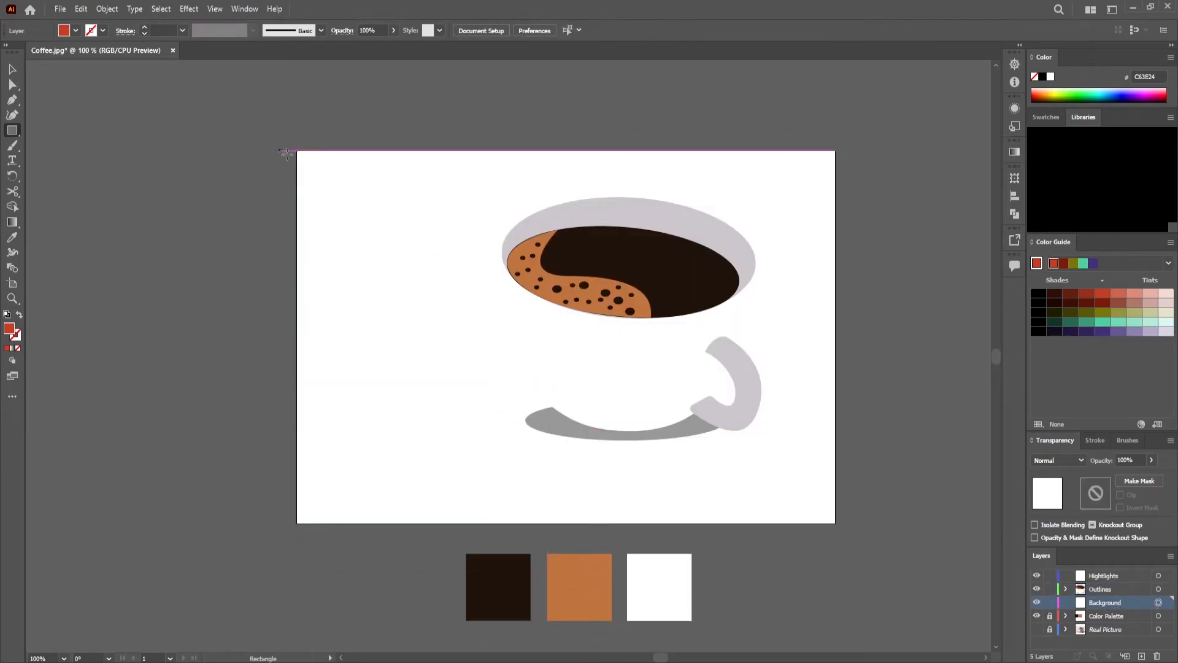
pyautogui.moveTo(297, 151); pyautogui.dragTo(836, 522)
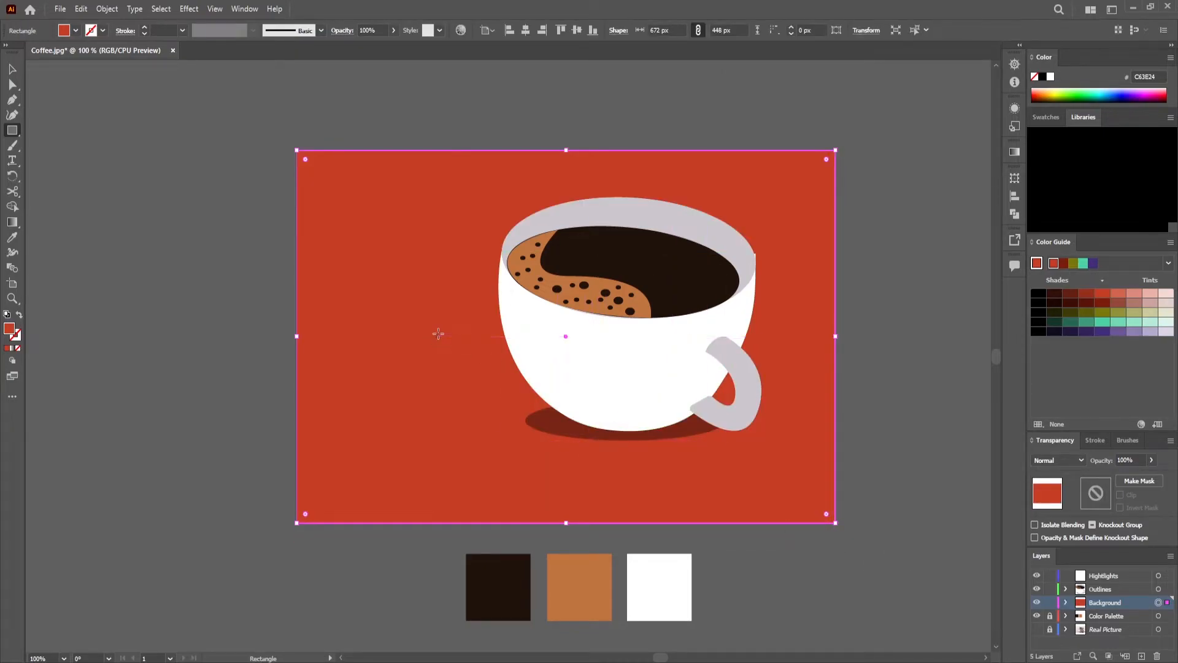
pyautogui.press('v')
pyautogui.click(900, 313)
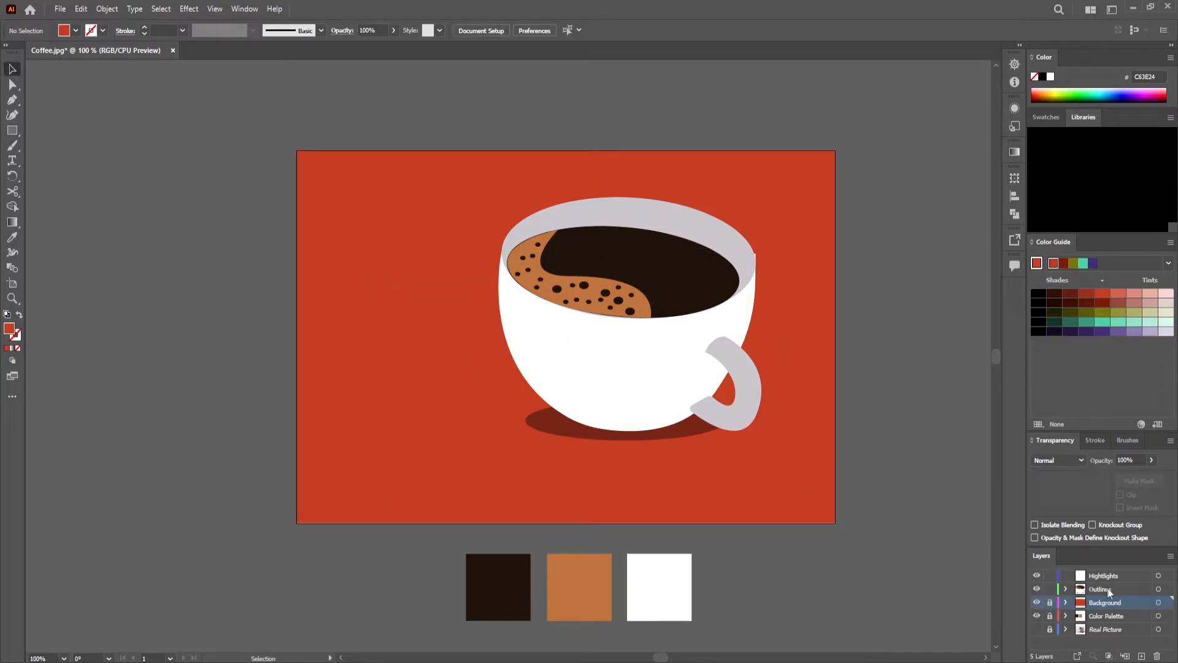
# Rotate the cup, coffee and handle together slightly counterclockwise, leaving out the shadow, and deselect them.
pyautogui.moveTo(504, 215); pyautogui.dragTo(785, 360)
pyautogui.moveTo(772, 197); pyautogui.dragTo(759, 182)
pyautogui.click(812, 242)
# Shift the white cup body's upper-right anchor point slightly down towards the rim.
pyautogui.click(760, 304)
pyautogui.press('a')
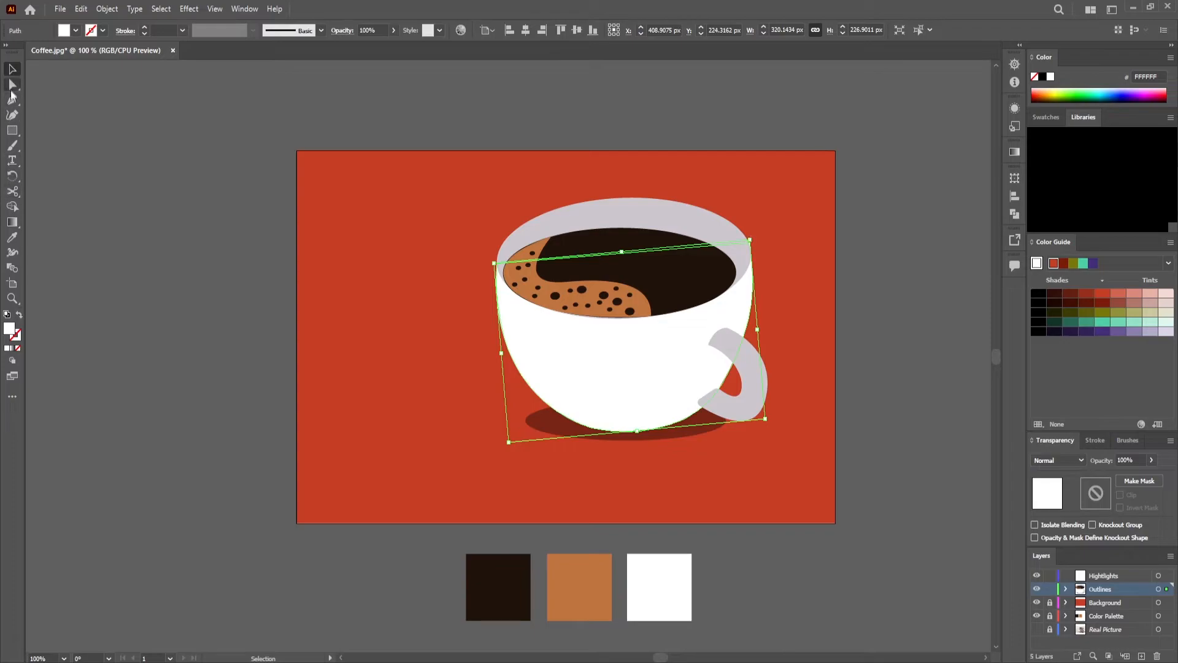
pyautogui.moveTo(750, 242); pyautogui.dragTo(751, 246)
pyautogui.click(766, 227)
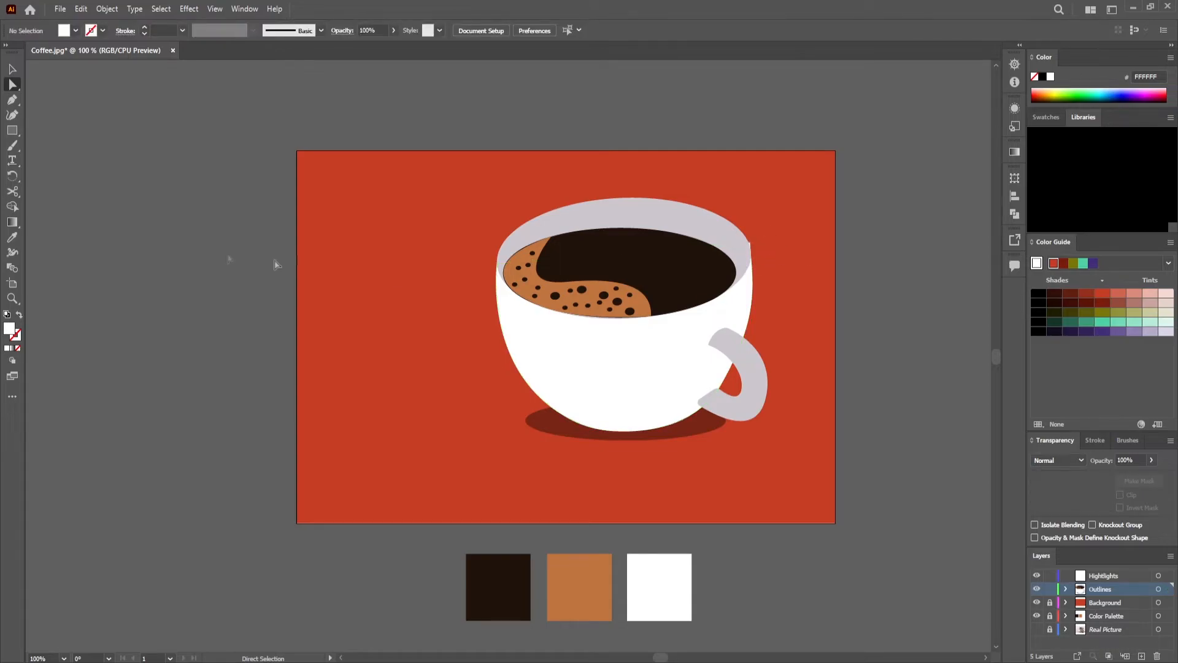
# Duplicate the cup's grey inner ellipse, giving the copy no fill and a white 6 pt stroke.
pyautogui.keyDown('alt'); pyautogui.click(623, 256); pyautogui.keyUp('alt')
pyautogui.moveTo(679, 216); pyautogui.dragTo(675, 221)
pyautogui.click(19, 314)
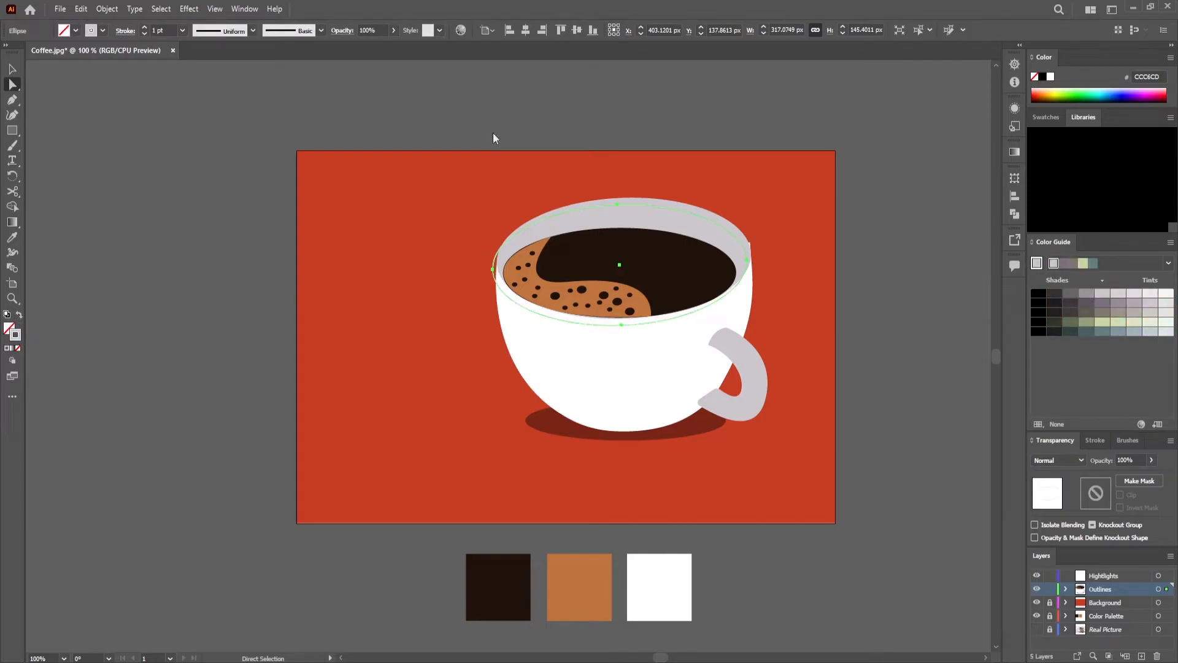
pyautogui.click(1051, 77)
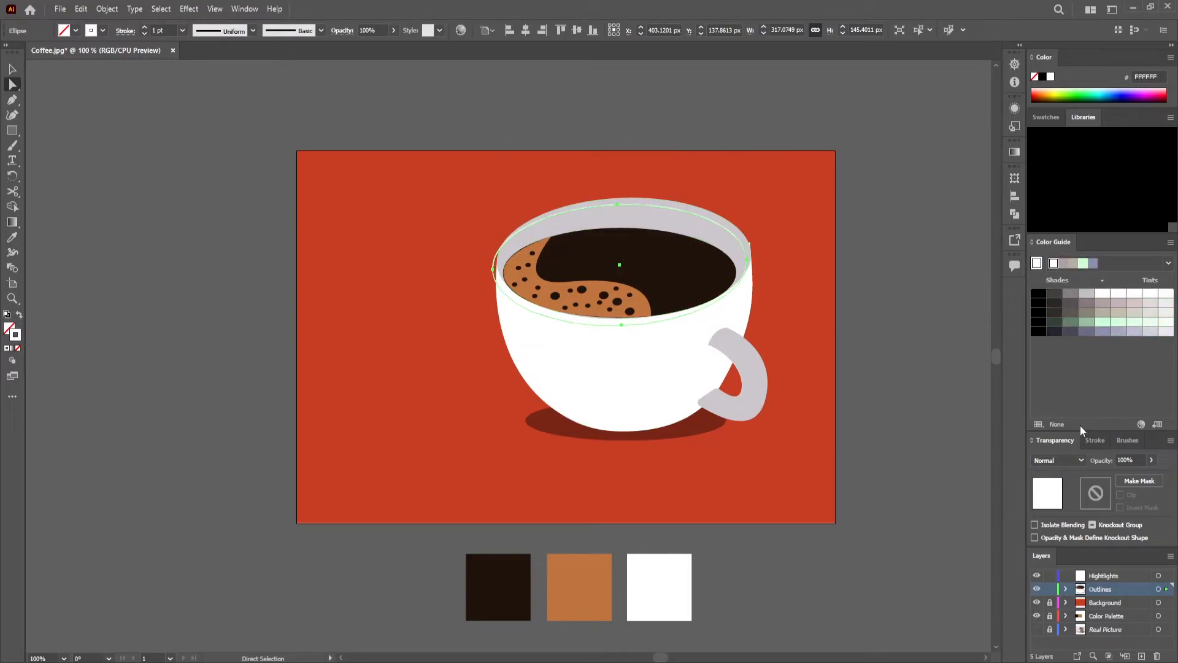
pyautogui.click(1092, 440)
pyautogui.scroll(5, 1102, 451)
# Move the white-stroked ellipse 7 px right and 7 px up to form the cup's rim, and deselect it.
pyautogui.press('Up')
pyautogui.press('Up')
pyautogui.press('Up')
pyautogui.press('Up')
pyautogui.press('Up')
pyautogui.press('Up')
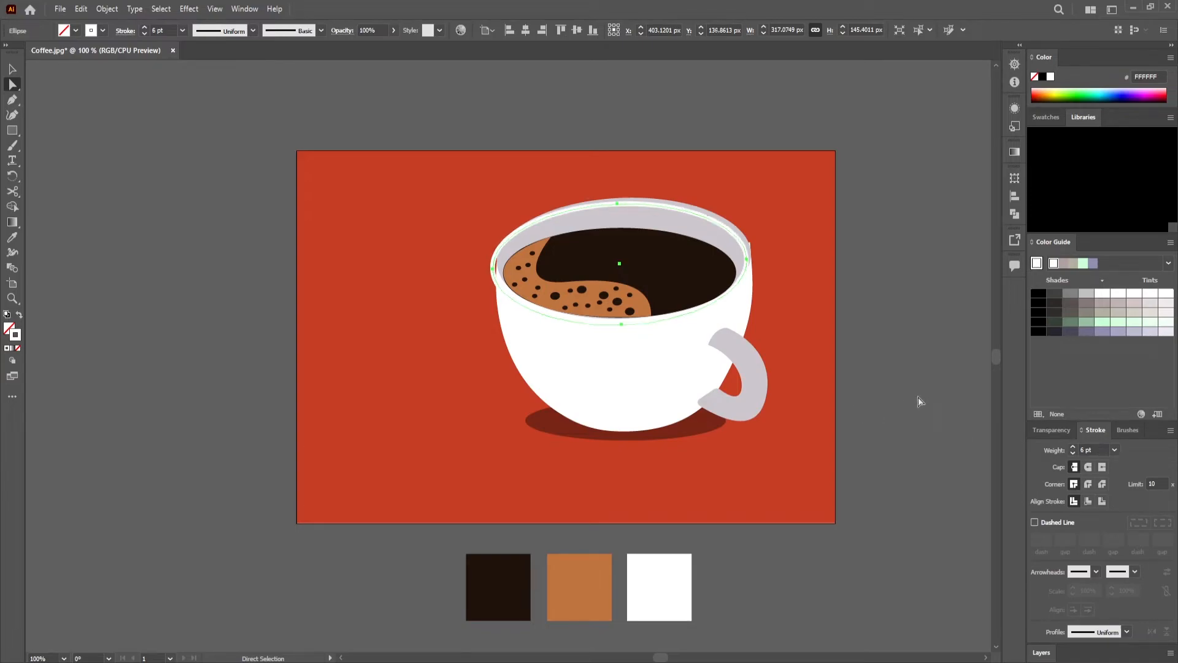
pyautogui.press('Right')
pyautogui.press('Right')
pyautogui.press('Right')
pyautogui.press('Right')
pyautogui.press('Right')
pyautogui.press('Right')
pyautogui.press('Right')
pyautogui.press('Up')
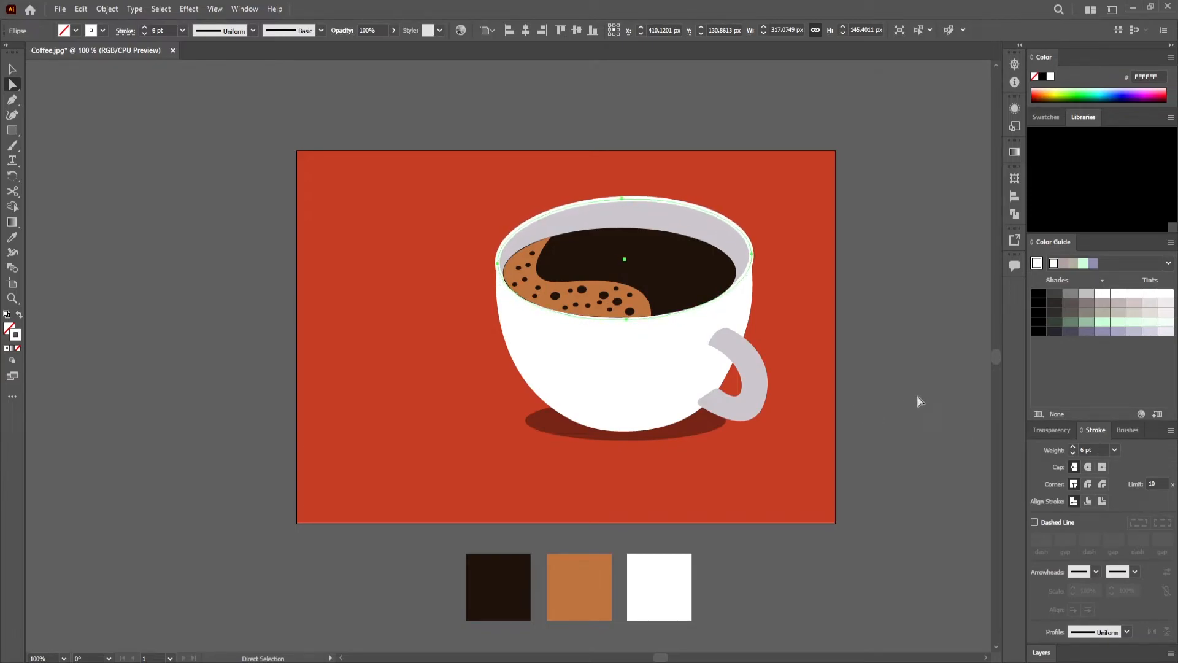
pyautogui.press('v')
pyautogui.click(867, 264)
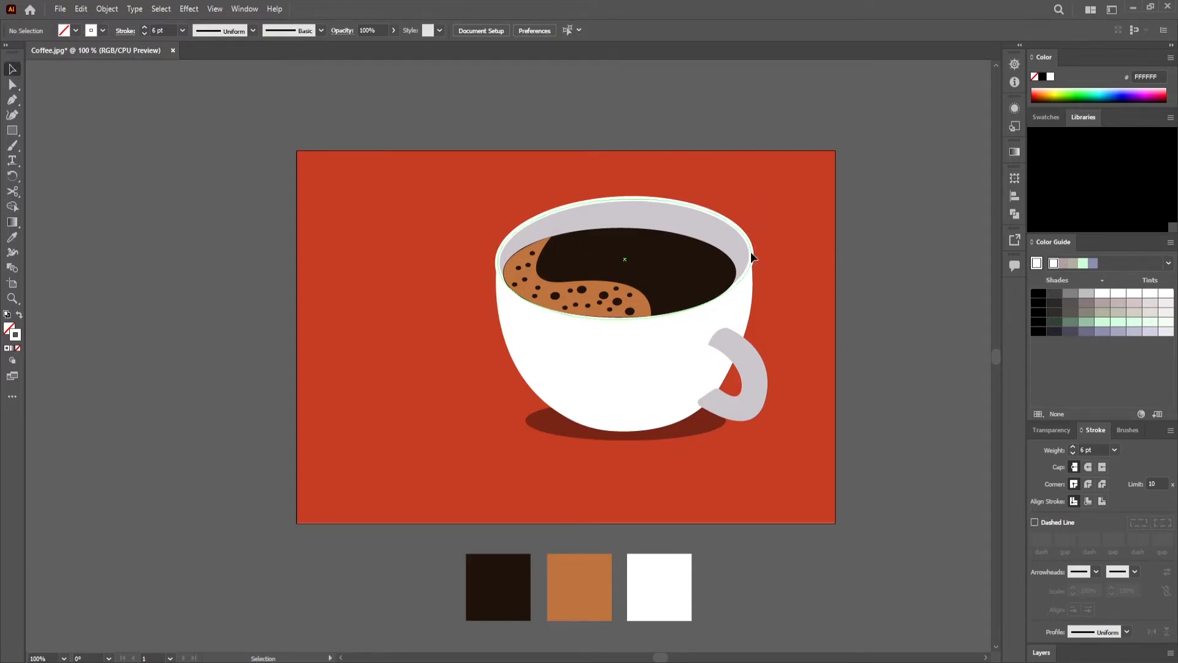
# Fine-tune the white rim ellipse's position over the cup opening, shifting it 1 px left overall.
pyautogui.click(751, 253)
pyautogui.press('Down')
pyautogui.press('Down')
pyautogui.press('Down')
pyautogui.press('Left')
pyautogui.press('Down')
pyautogui.press('Down')
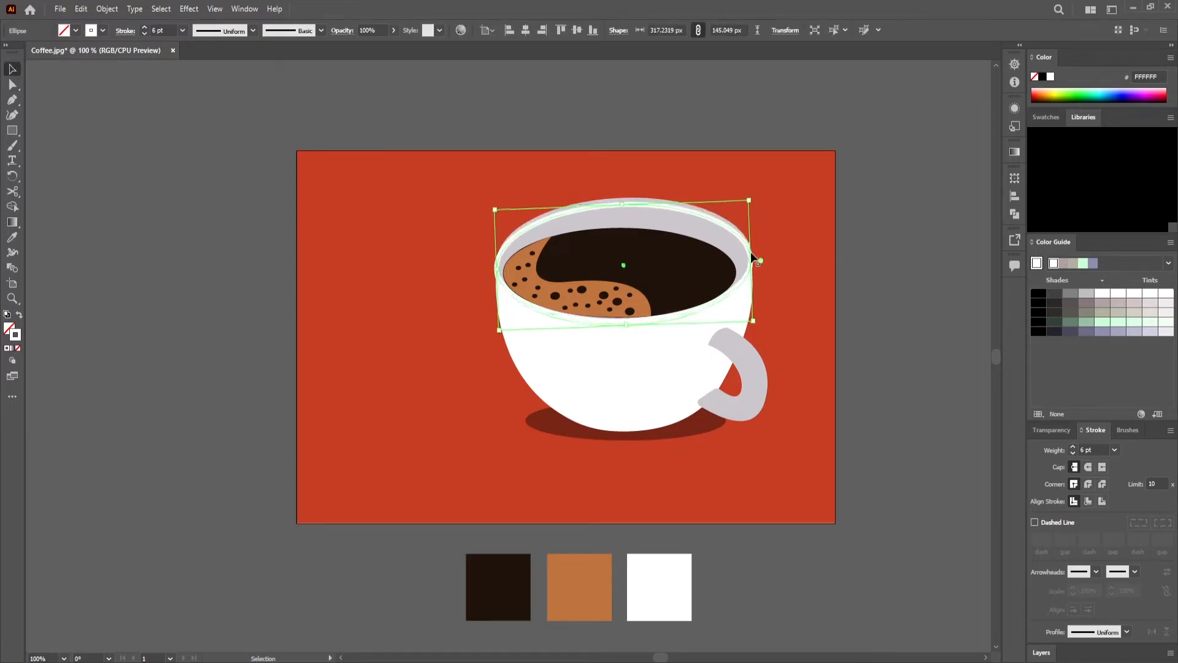
pyautogui.press('Right')
pyautogui.press('Up')
pyautogui.press('Up')
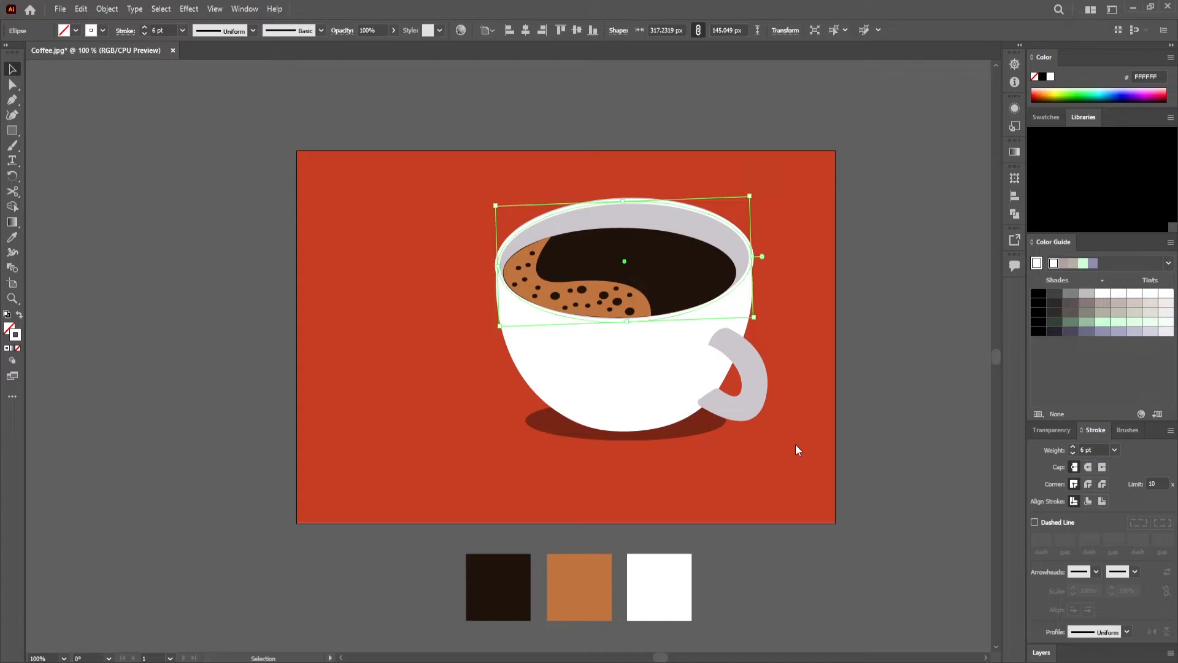
pyautogui.press('Up')
pyautogui.press('Up')
pyautogui.press('Up')
pyautogui.press('Left')
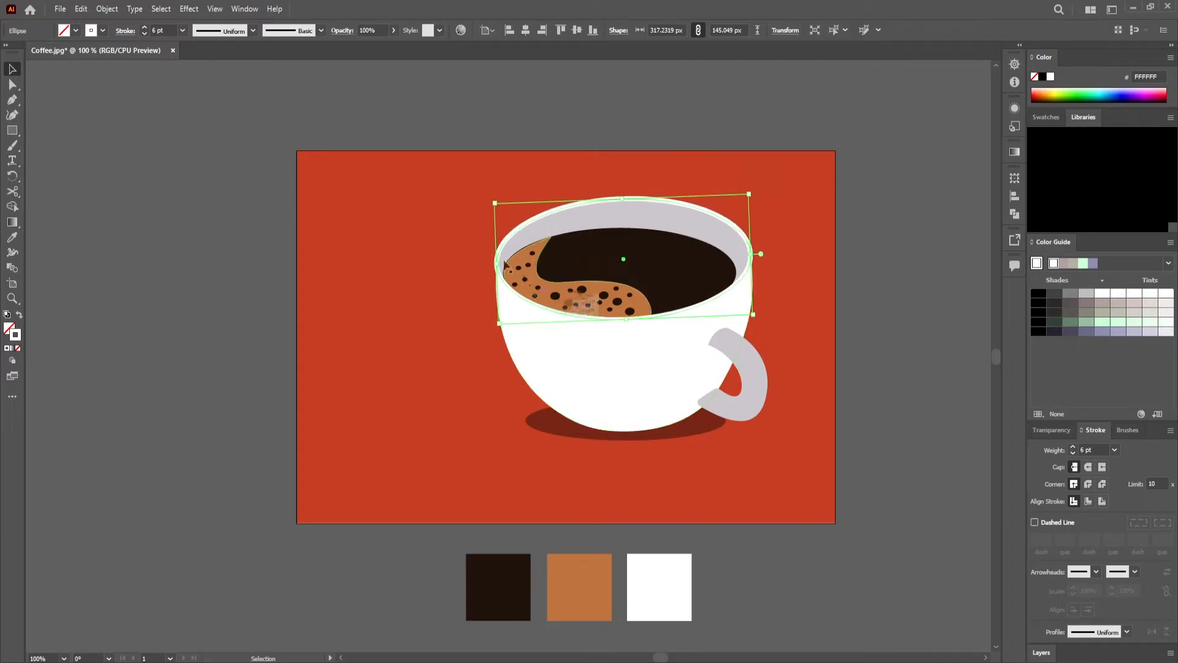
# Narrow the white rim ellipse from both sides to about 311 × 145 px so it fits the cup's width.
pyautogui.moveTo(498, 265); pyautogui.dragTo(498, 264)
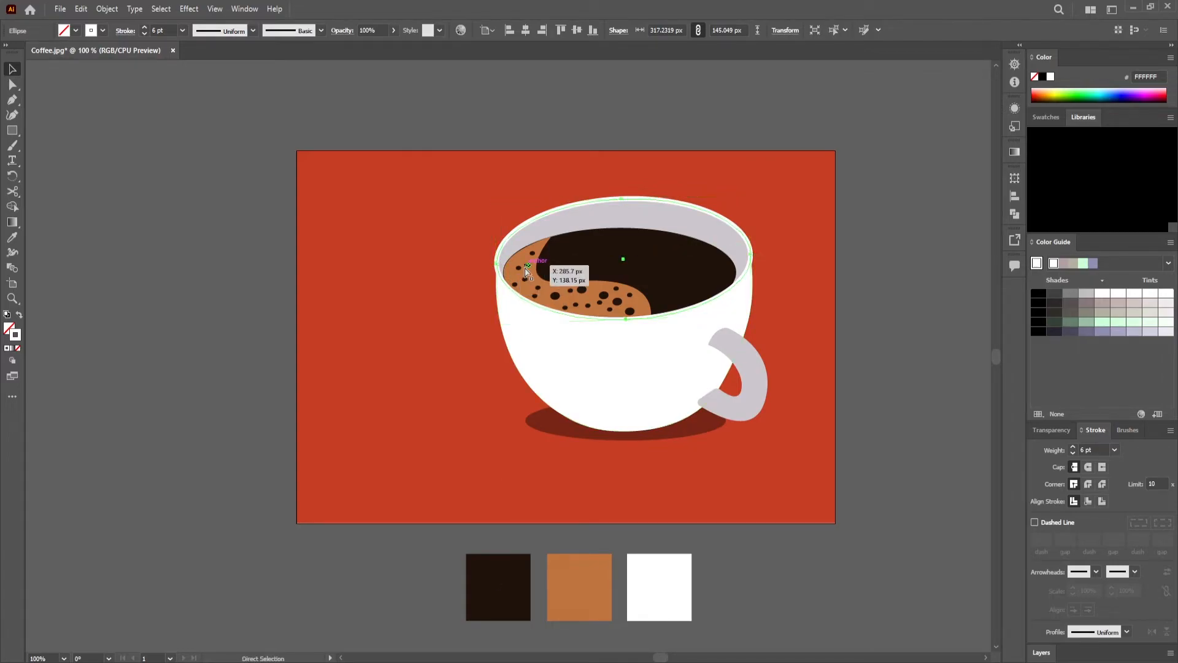
pyautogui.scroll(2, 815, 316)
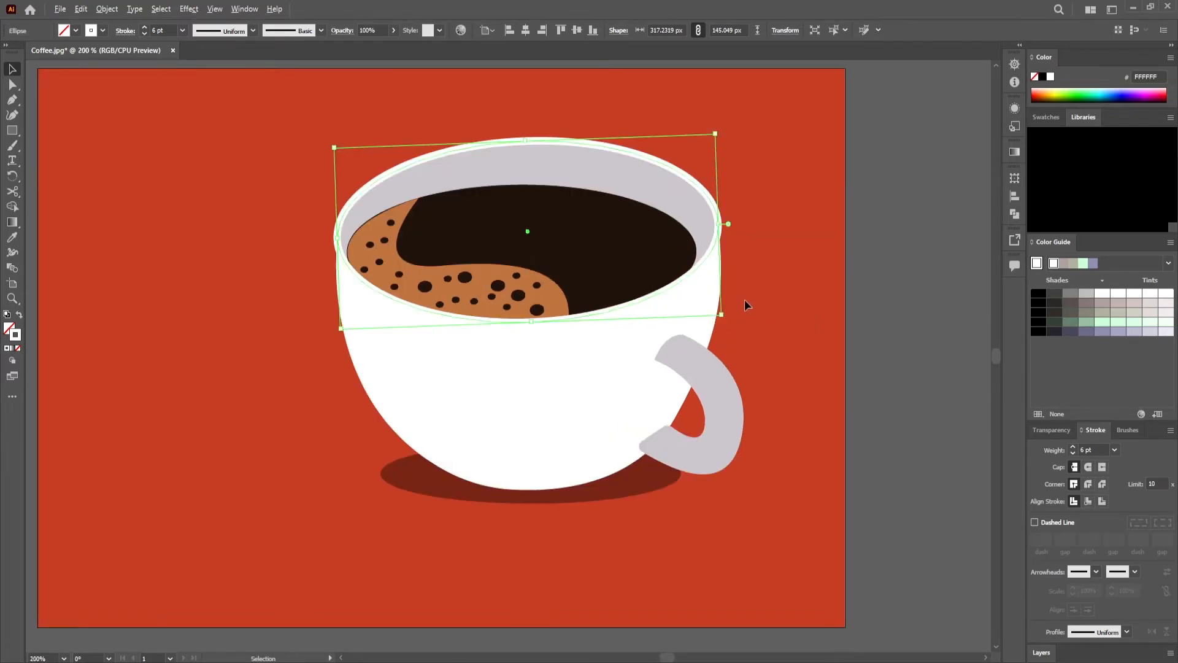
pyautogui.moveTo(711, 200); pyautogui.dragTo(708, 200)
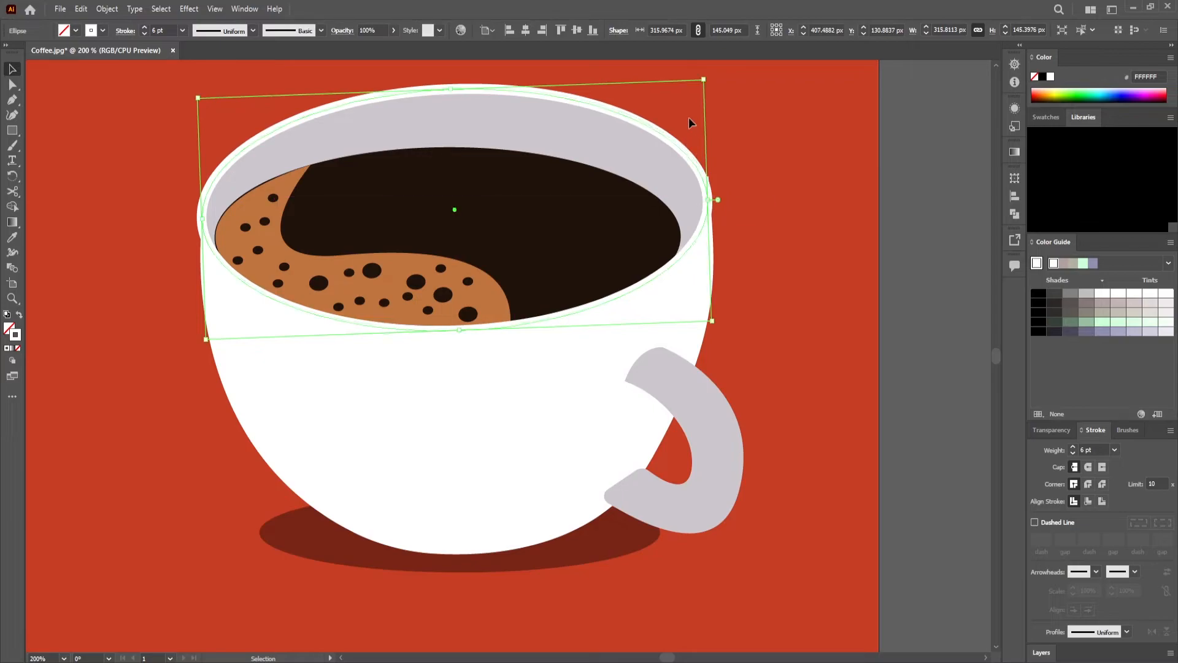
pyautogui.moveTo(202, 218); pyautogui.dragTo(206, 218)
pyautogui.moveTo(201, 99); pyautogui.dragTo(204, 98)
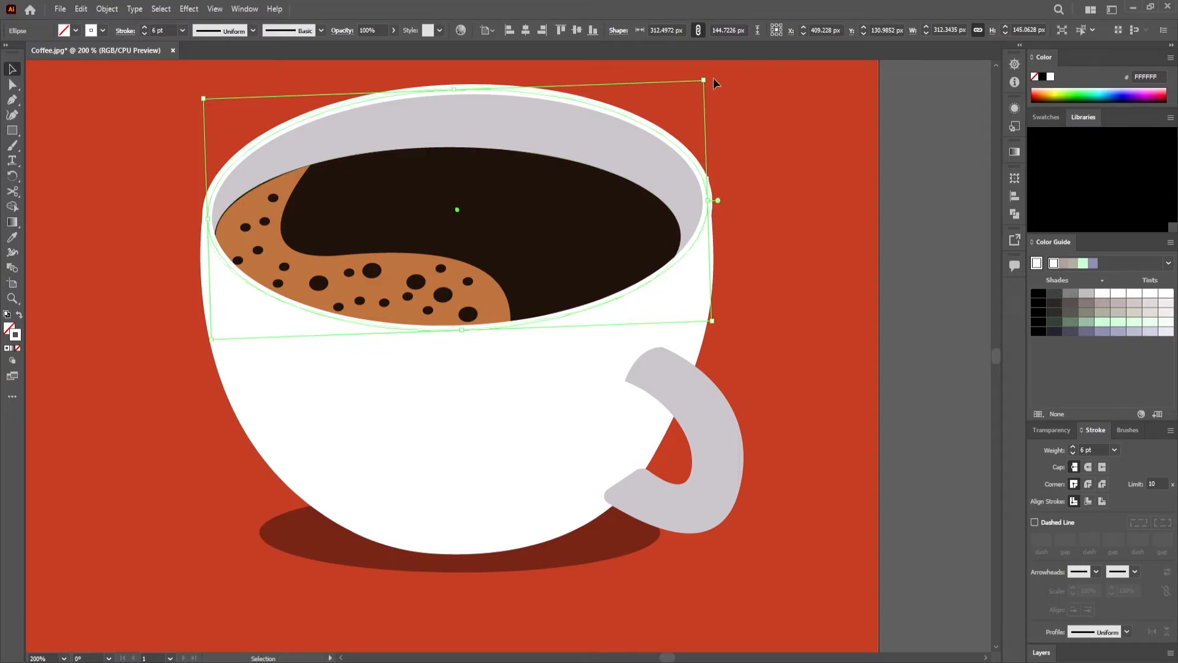
pyautogui.moveTo(709, 202); pyautogui.dragTo(706, 198)
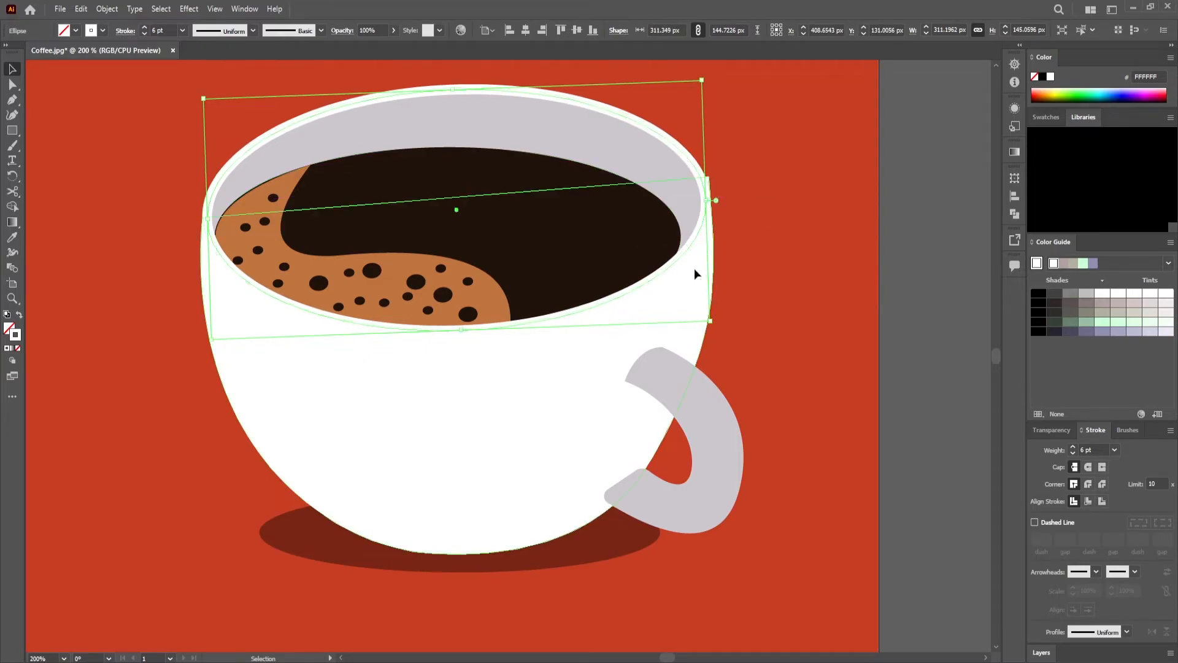
# Lower the cup body's upper-right anchor point to meet the rim, and smooth the curve of the body's right edge.
pyautogui.click(697, 273)
pyautogui.press('a')
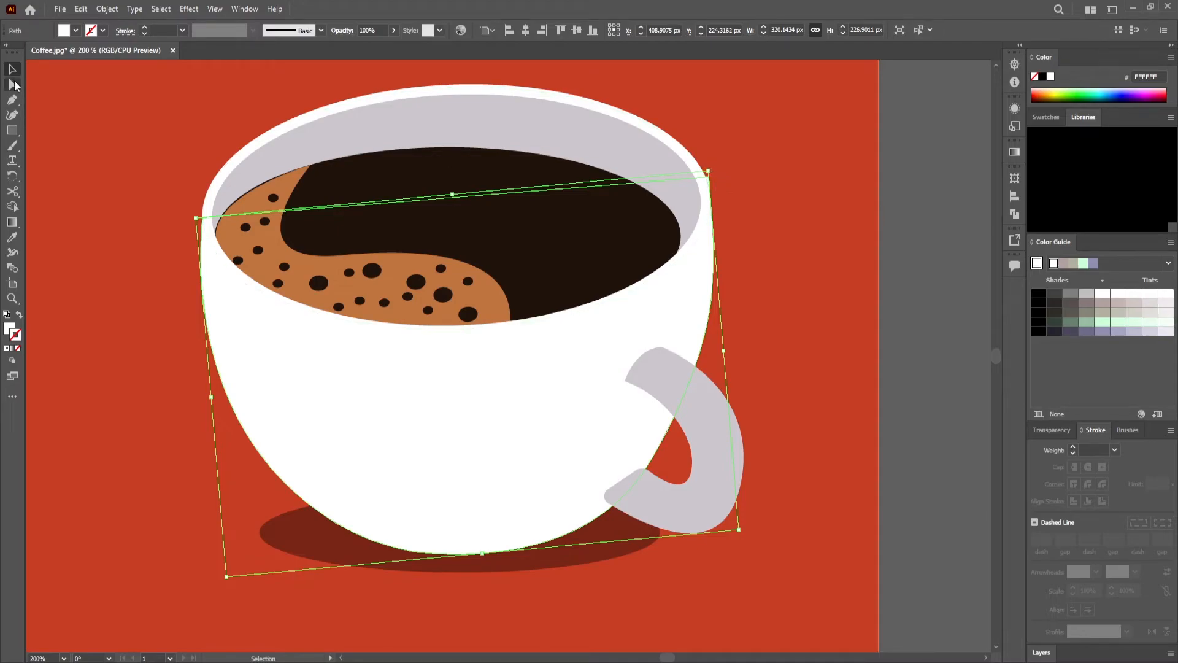
pyautogui.moveTo(709, 179); pyautogui.dragTo(710, 199)
pyautogui.click(777, 267)
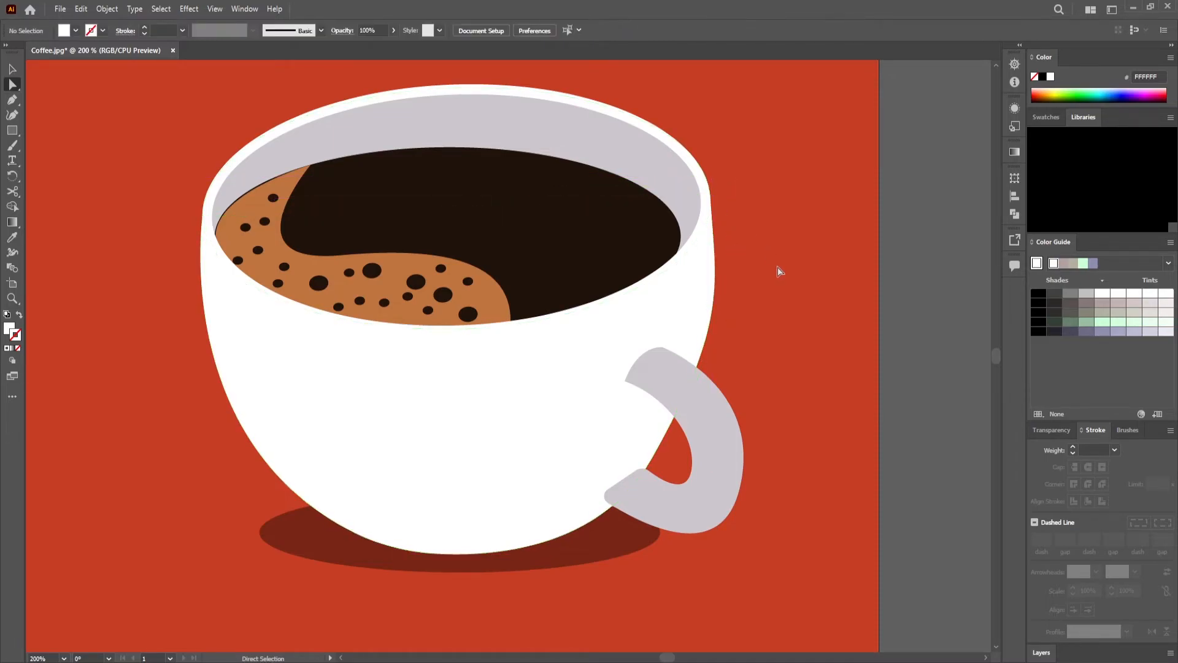
pyautogui.click(695, 308)
pyautogui.click(710, 199)
pyautogui.moveTo(715, 286); pyautogui.dragTo(713, 285)
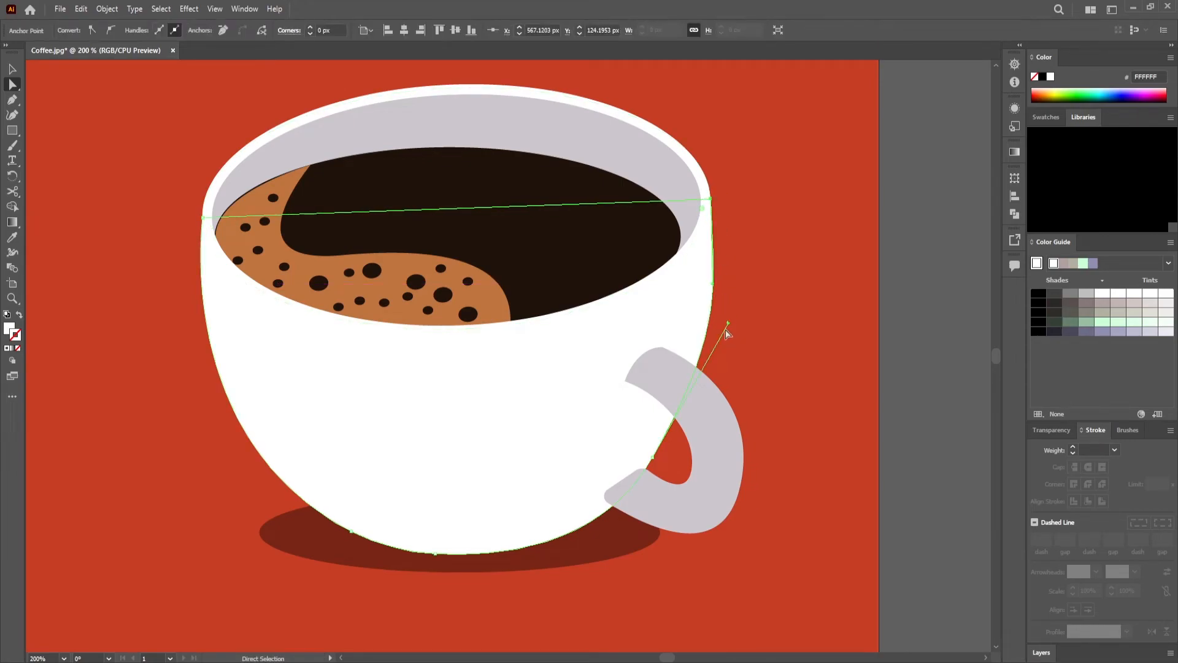
pyautogui.click(790, 277)
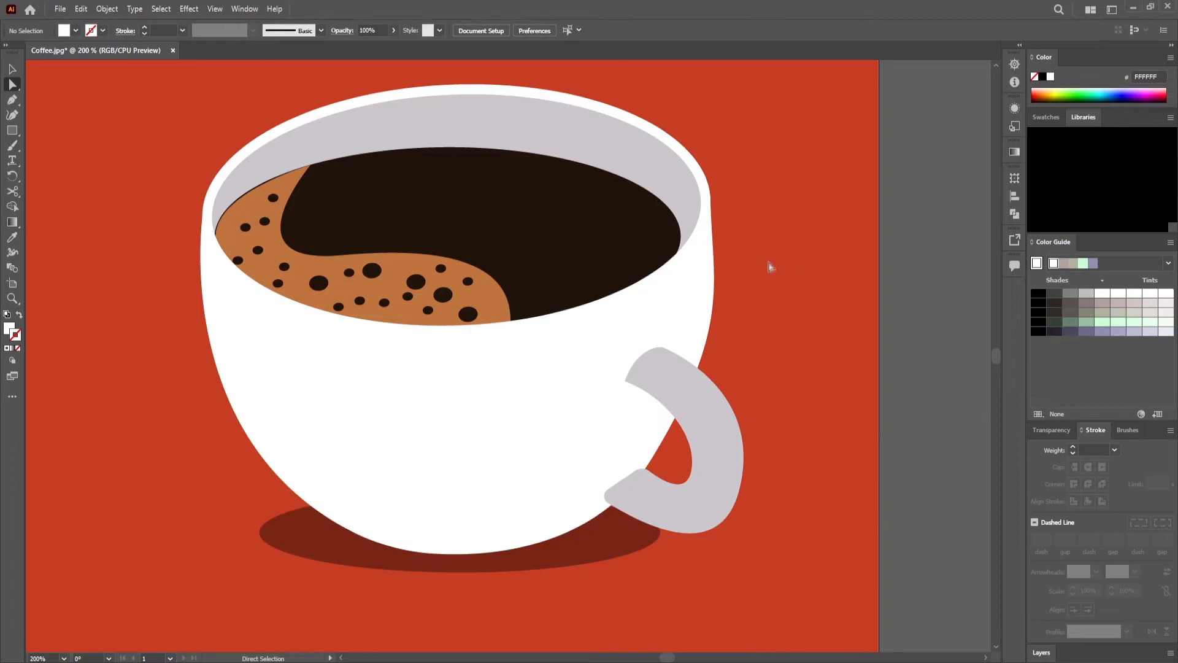
# Nudge the brown foam shape 2 px left and 1 px up to cover the dark gap along its edge.
pyautogui.click(258, 215)
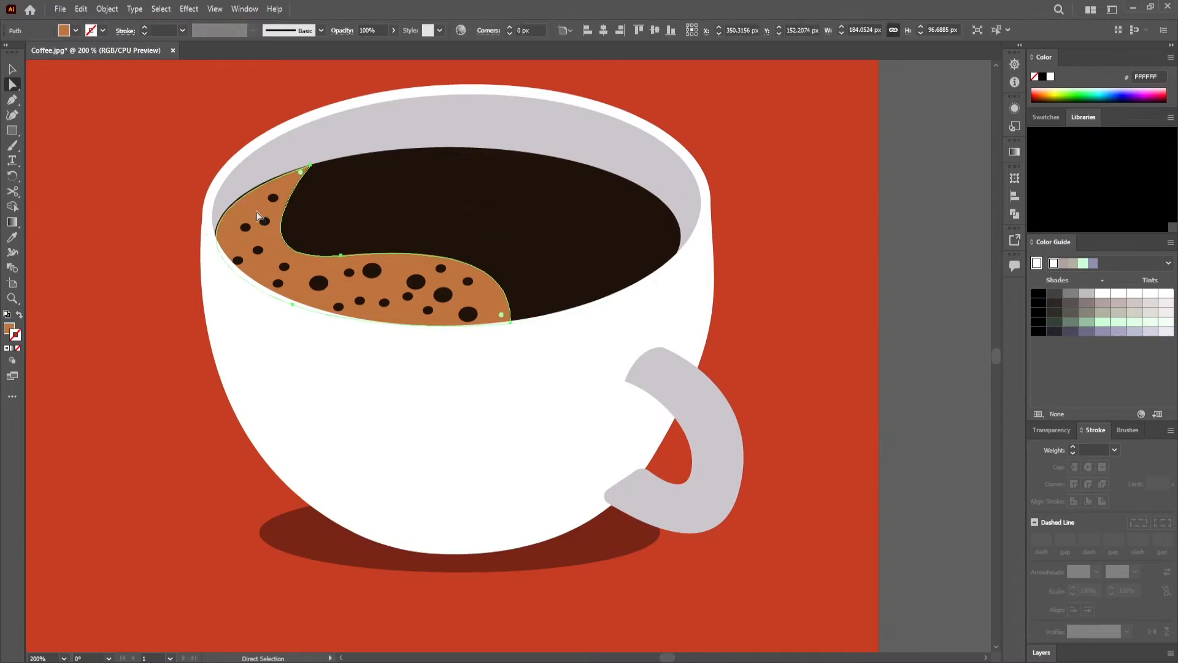
pyautogui.press('Left')
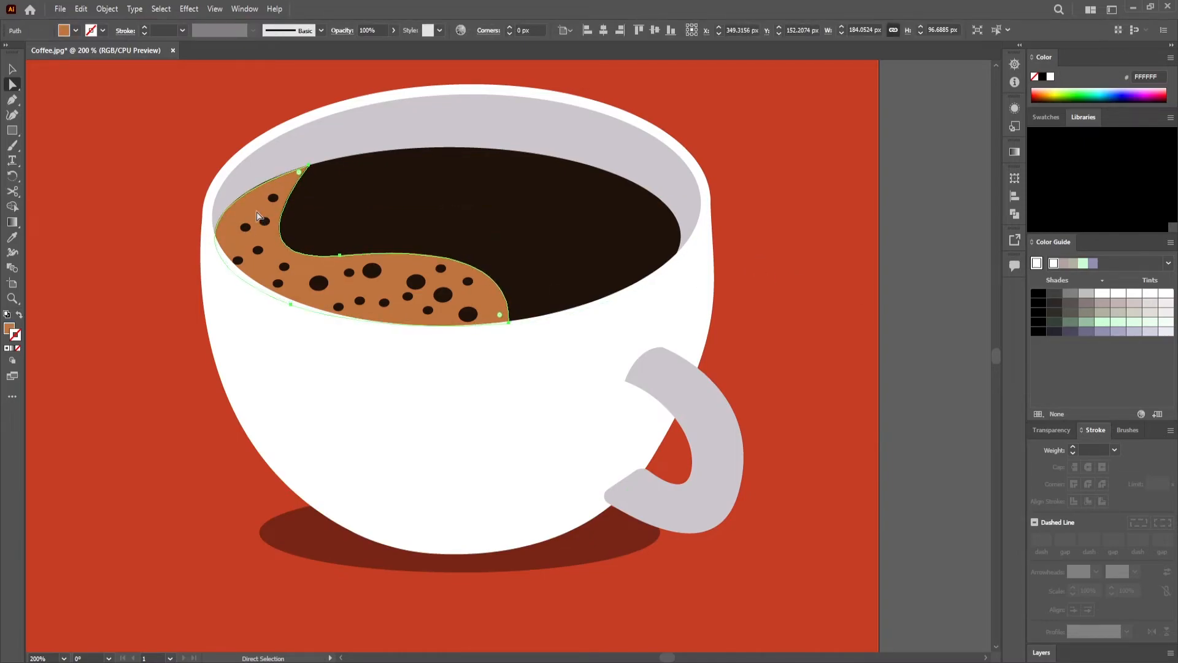
pyautogui.press('Left')
pyautogui.press('Up')
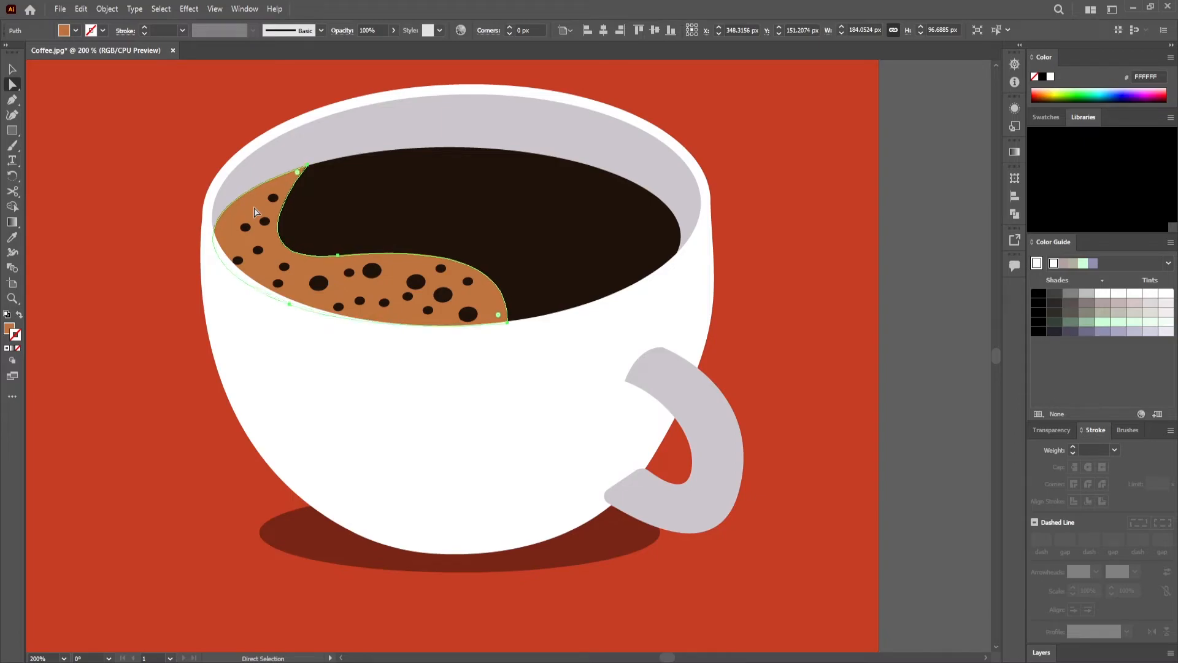
pyautogui.click(763, 298)
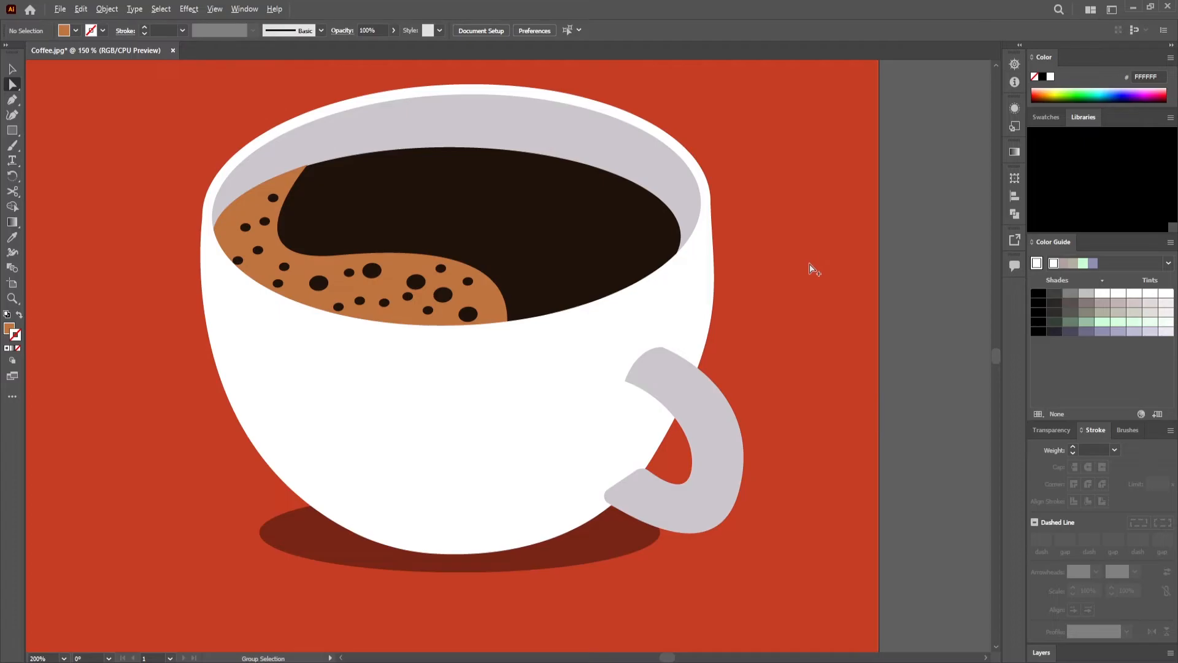
# Try to reshape the curve of the cup body's right edge below the rim.
pyautogui.hotkey('ctrl', '1')
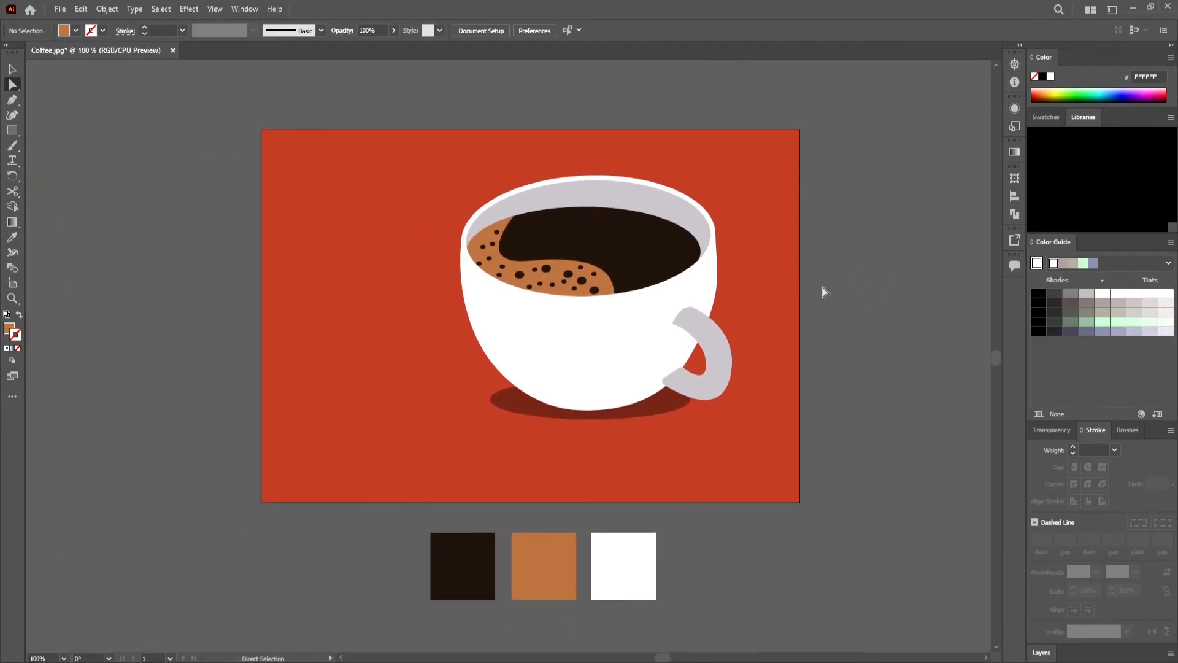
pyautogui.click(722, 301)
pyautogui.click(716, 296)
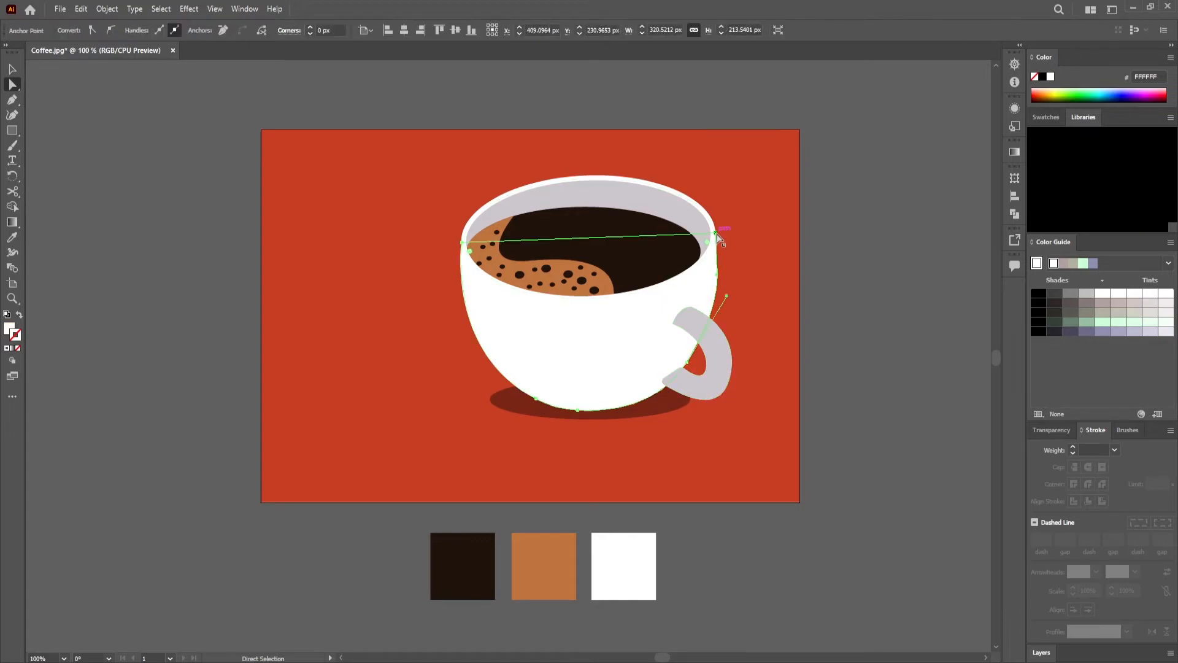
pyautogui.click(871, 303)
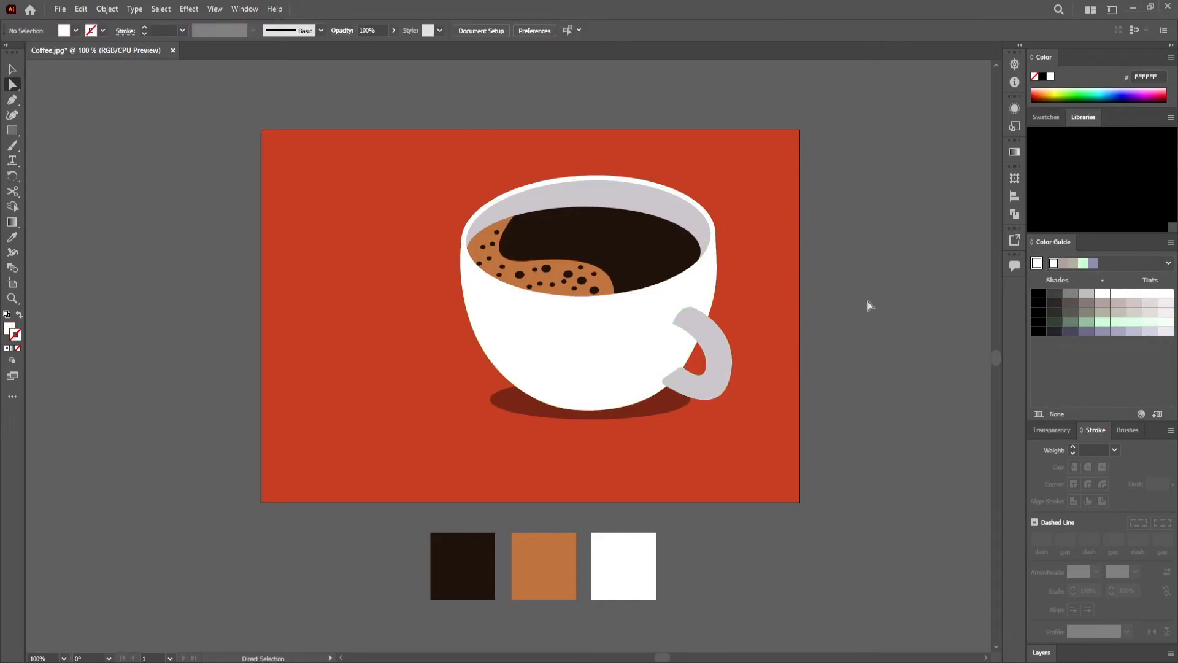
pyautogui.click(697, 291)
pyautogui.click(715, 233)
pyautogui.moveTo(725, 296); pyautogui.dragTo(731, 265)
pyautogui.hotkey('ctrl', 'z')
pyautogui.click(863, 284)
# Refine the cup body's right edge near the handle by adjusting the curve's direction handle.
pyautogui.click(613, 358)
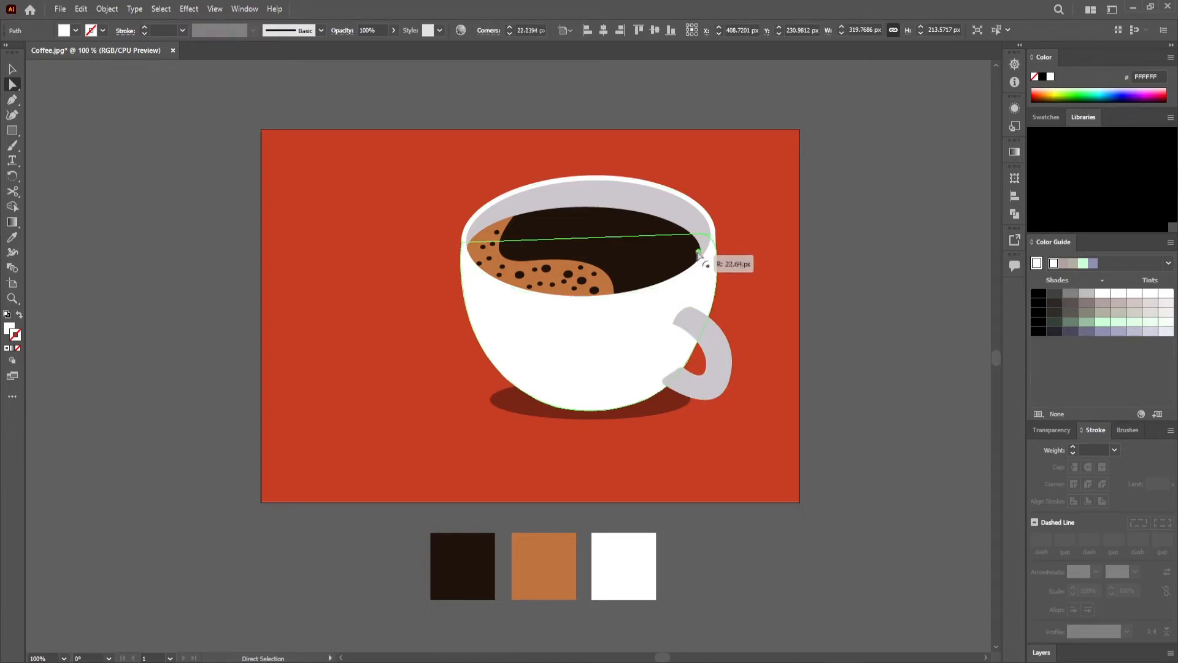
pyautogui.click(716, 234)
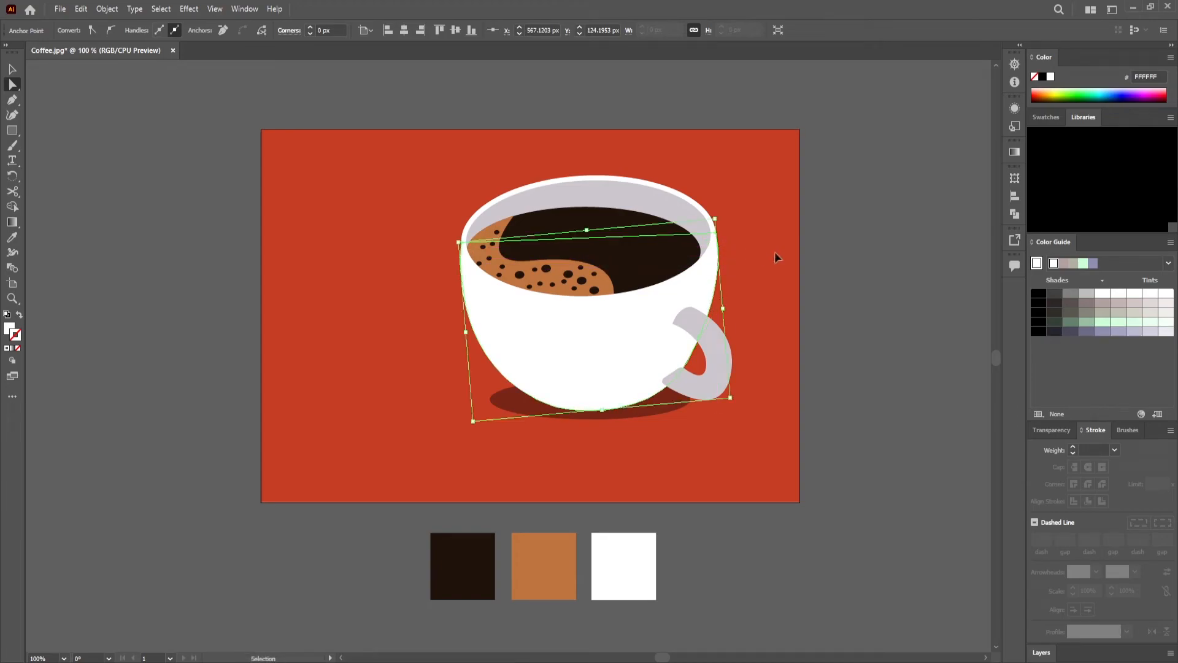
pyautogui.click(850, 265)
pyautogui.click(690, 348)
pyautogui.moveTo(725, 299)
pyautogui.mouseDown()
pyautogui.moveTo(723, 324)
pyautogui.moveTo(728, 316)
pyautogui.mouseUp()
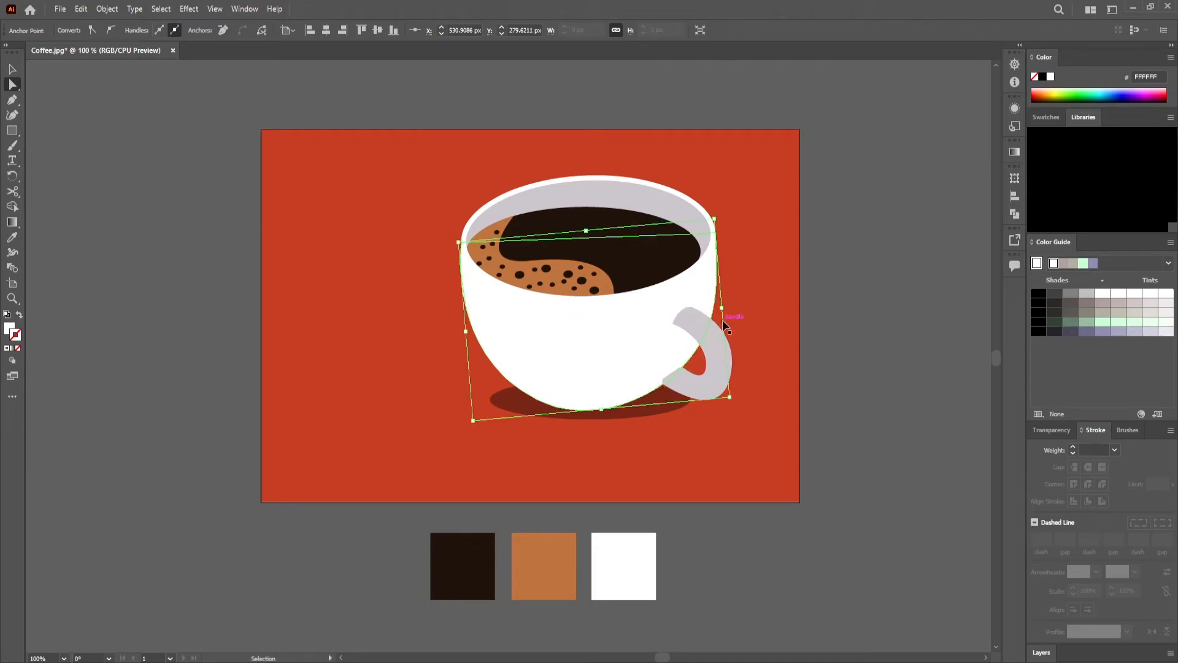
pyautogui.click(844, 375)
# Move the shadow ellipse slightly down beneath the cup and deselect it.
pyautogui.click(712, 366)
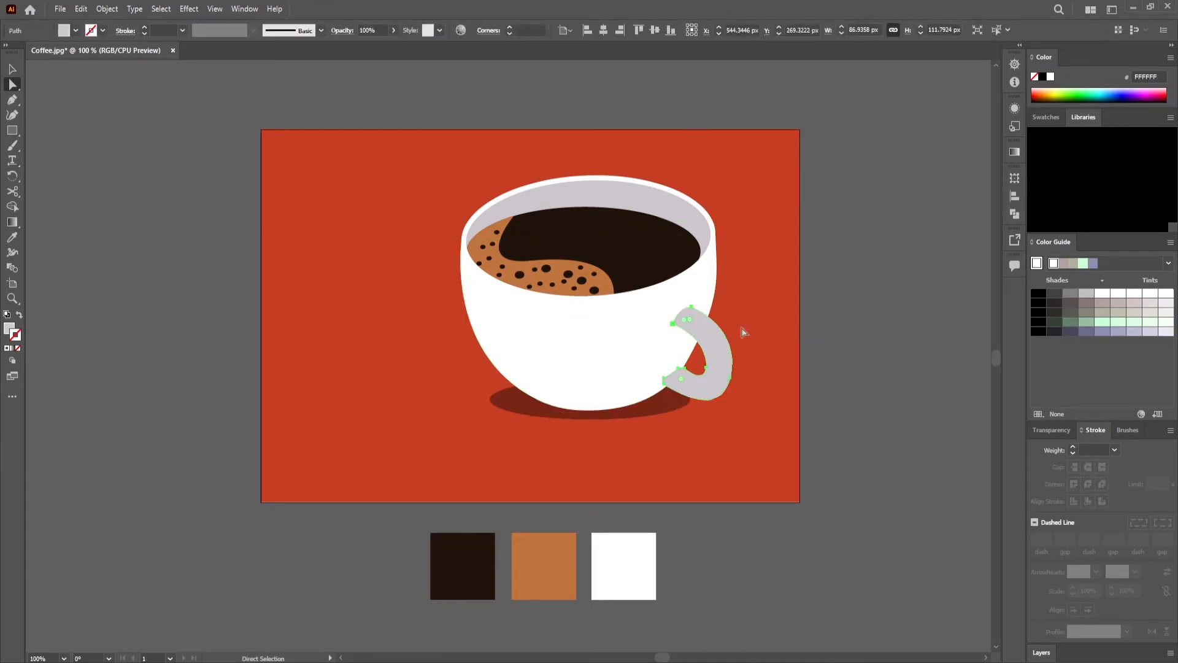
pyautogui.click(664, 413)
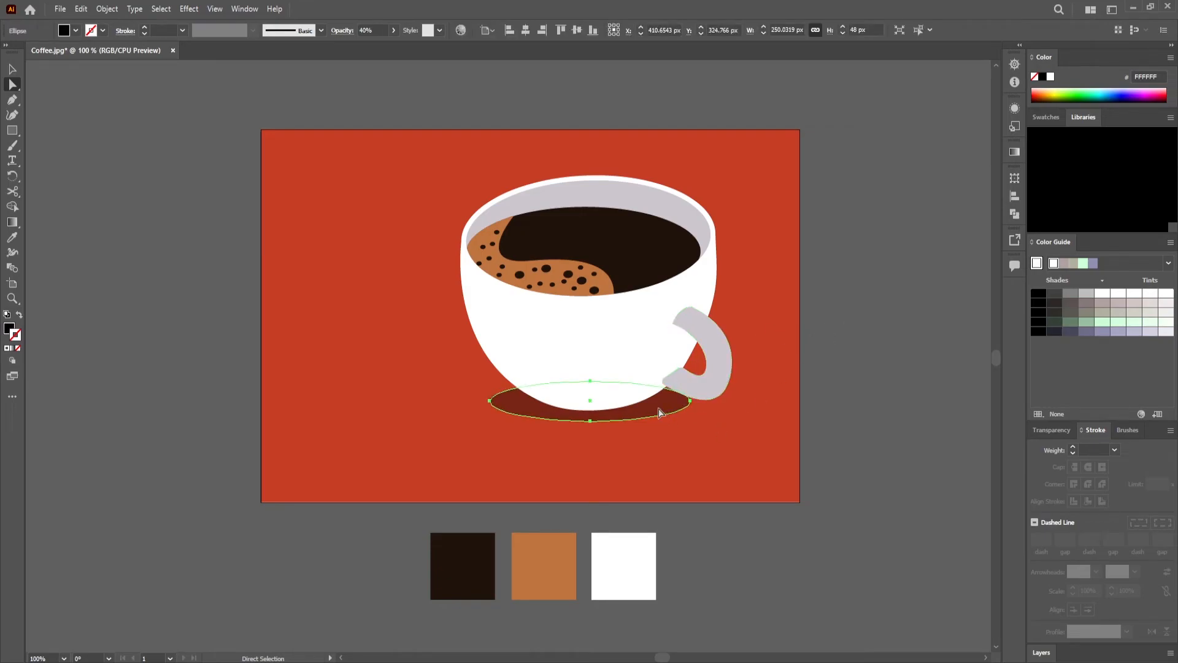
pyautogui.click(887, 381)
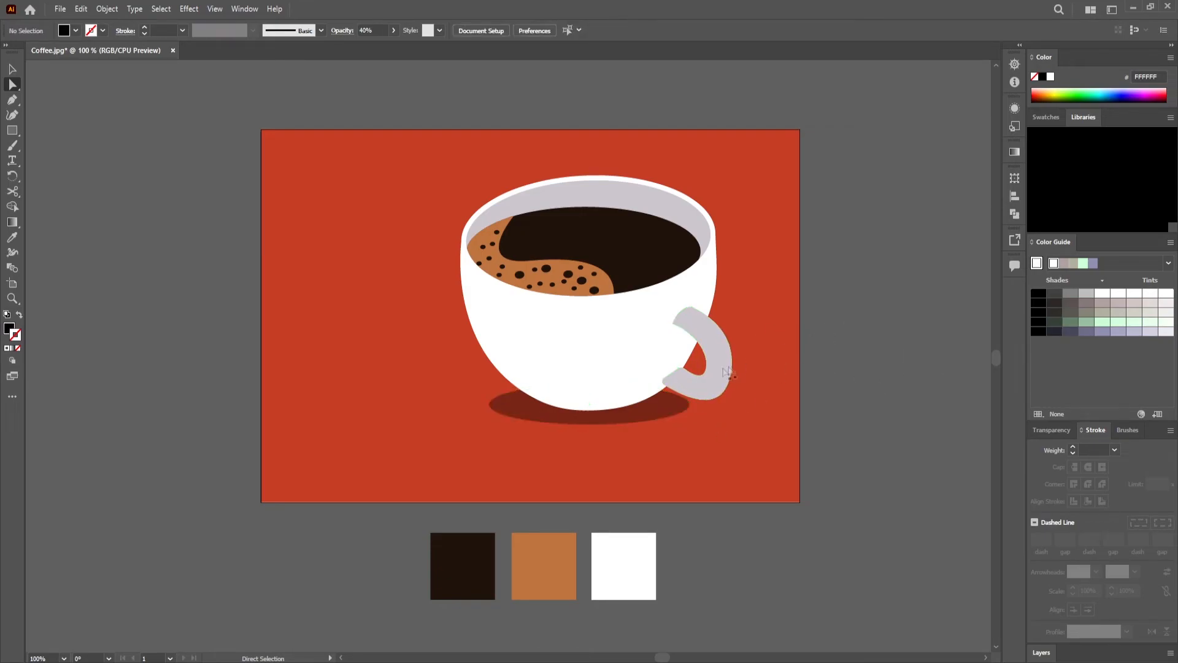
# Move the grey cup handle 18 px up and 6 px right, and deselect it.
pyautogui.click(718, 379)
pyautogui.press('Up')
pyautogui.press('Up')
pyautogui.press('Up')
pyautogui.press('Up')
pyautogui.press('Up')
pyautogui.press('Up')
pyautogui.press('Up')
pyautogui.press('Up')
pyautogui.press('Up')
pyautogui.press('Up')
pyautogui.press('Up')
pyautogui.press('Right')
pyautogui.press('Right')
pyautogui.press('Right')
pyautogui.press('Right')
pyautogui.press('Right')
pyautogui.press('Up')
pyautogui.press('Up')
pyautogui.press('Up')
pyautogui.press('Up')
pyautogui.press('Up')
pyautogui.press('Up')
pyautogui.press('Up')
pyautogui.press('Right')
pyautogui.click(864, 365)
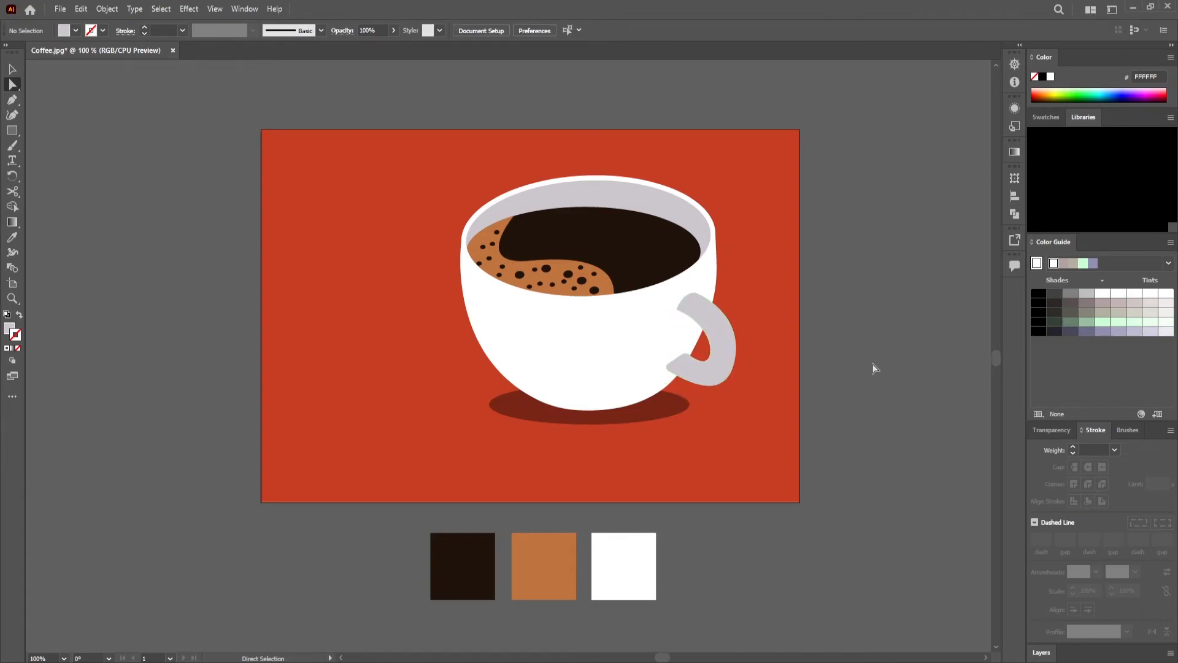
# On the Highlights layer, draw a white circle without stroke, about 4.8 px wide, inside a large dark coffee bubble.
pyautogui.click(1041, 652)
pyautogui.click(1159, 577)
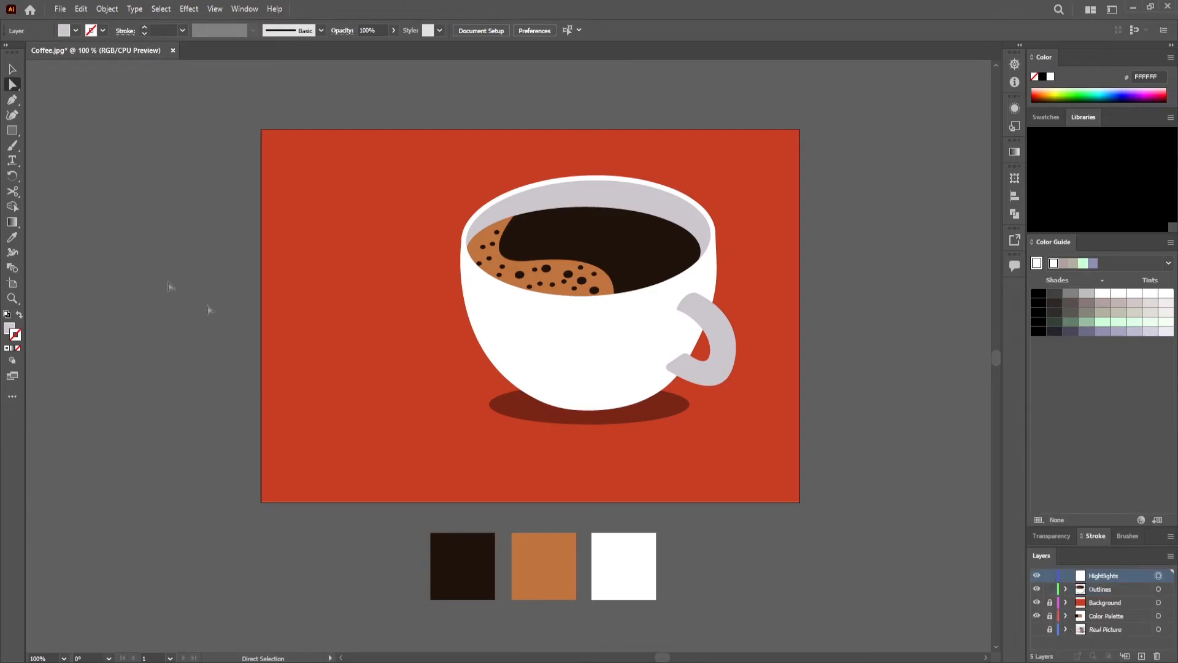
pyautogui.click(54, 151)
pyautogui.hotkey('shift', 'x')
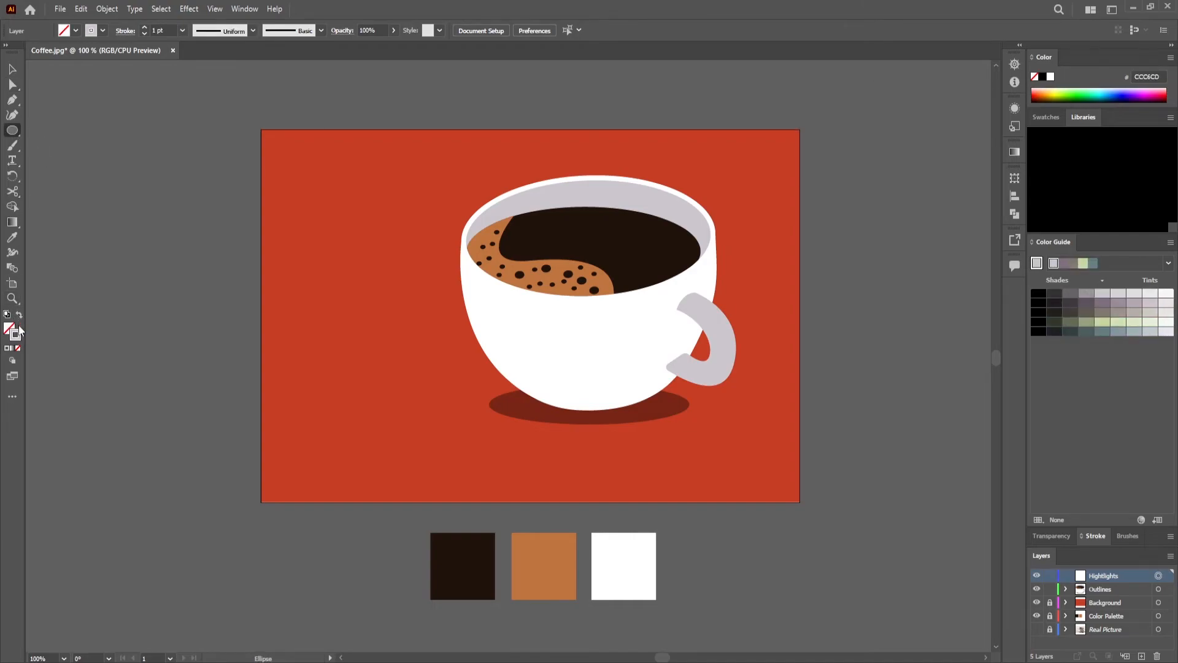
pyautogui.hotkey('shift', 'x')
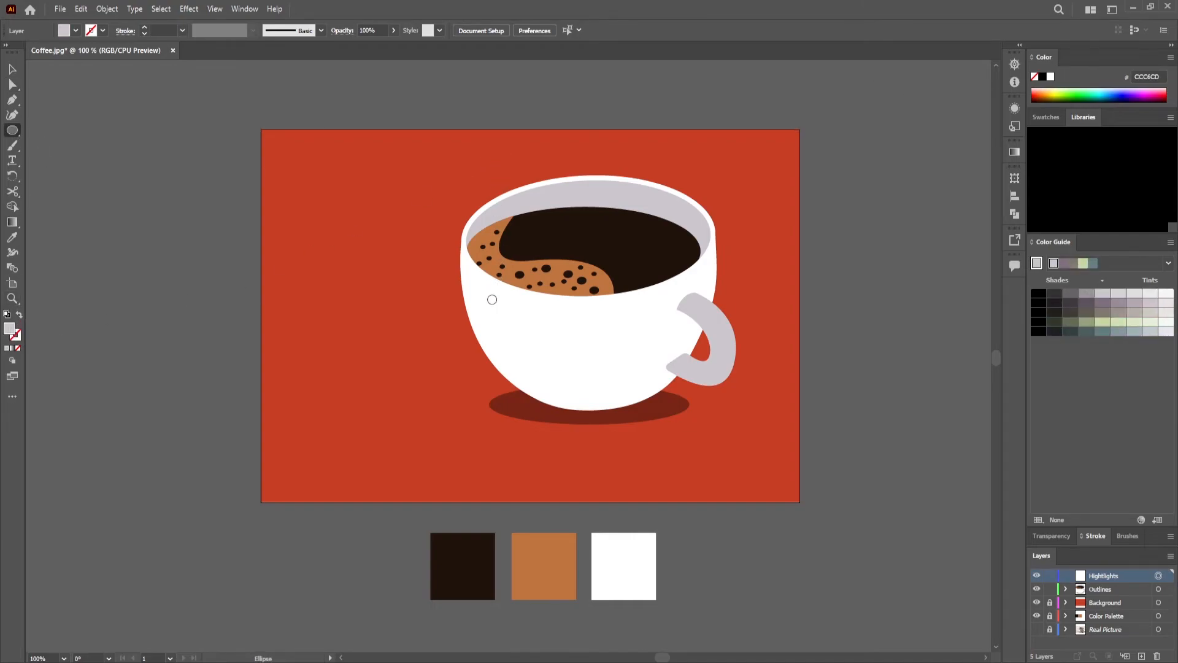
pyautogui.click(1050, 76)
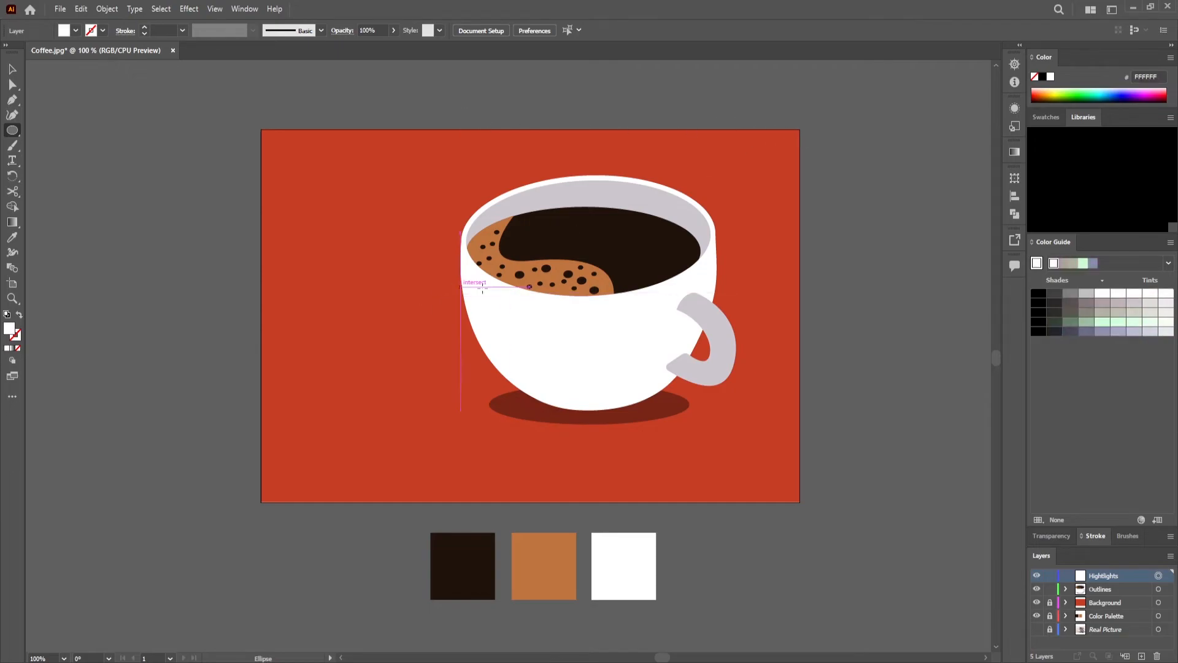
pyautogui.scroll(5, 540, 286)
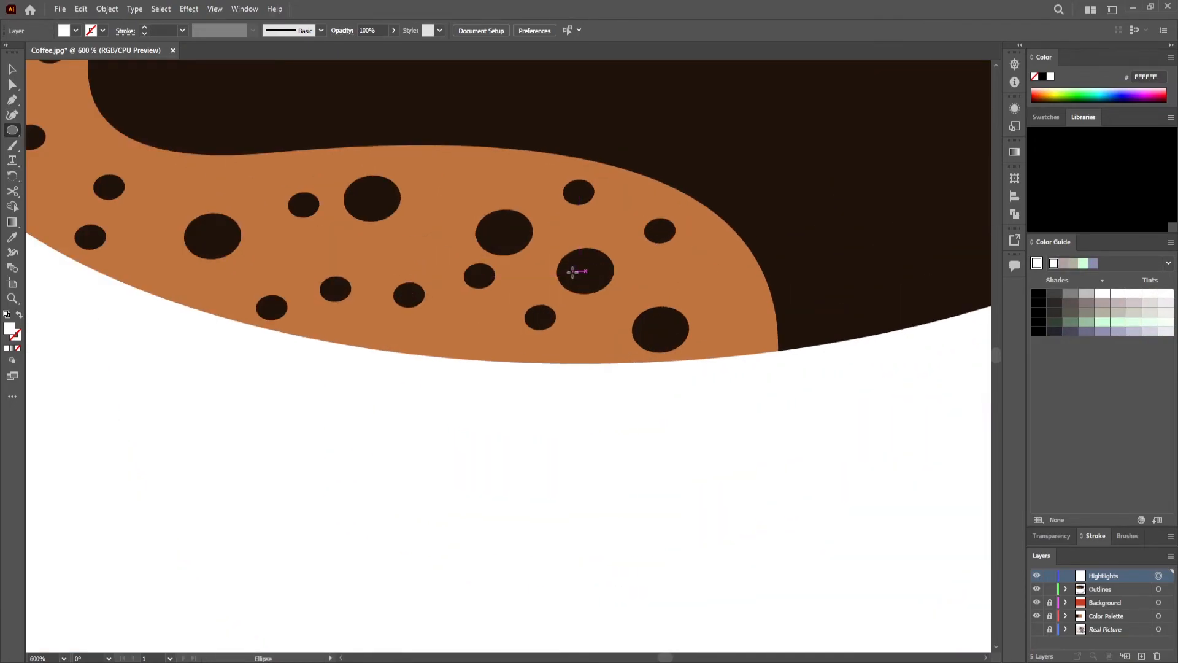
pyautogui.moveTo(579, 260); pyautogui.dragTo(604, 281)
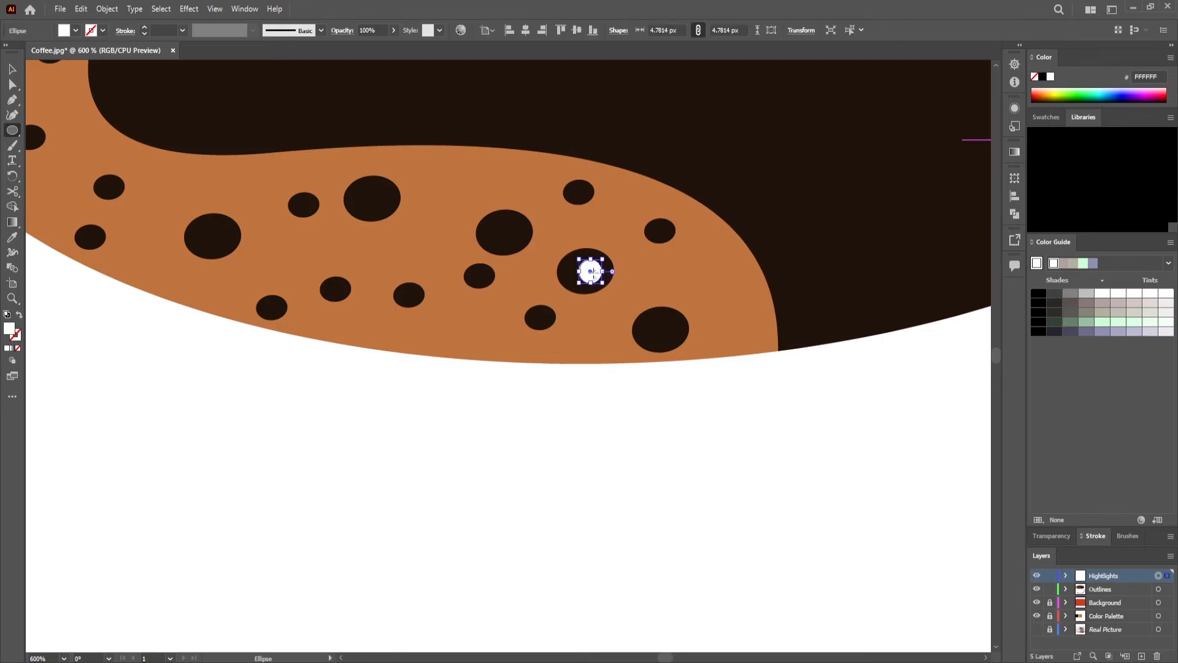
# Widen the white highlight to about 5.4 × 4.8 px and place copies near the upper right of the other large bubbles.
pyautogui.moveTo(581, 267); pyautogui.dragTo(382, 195)
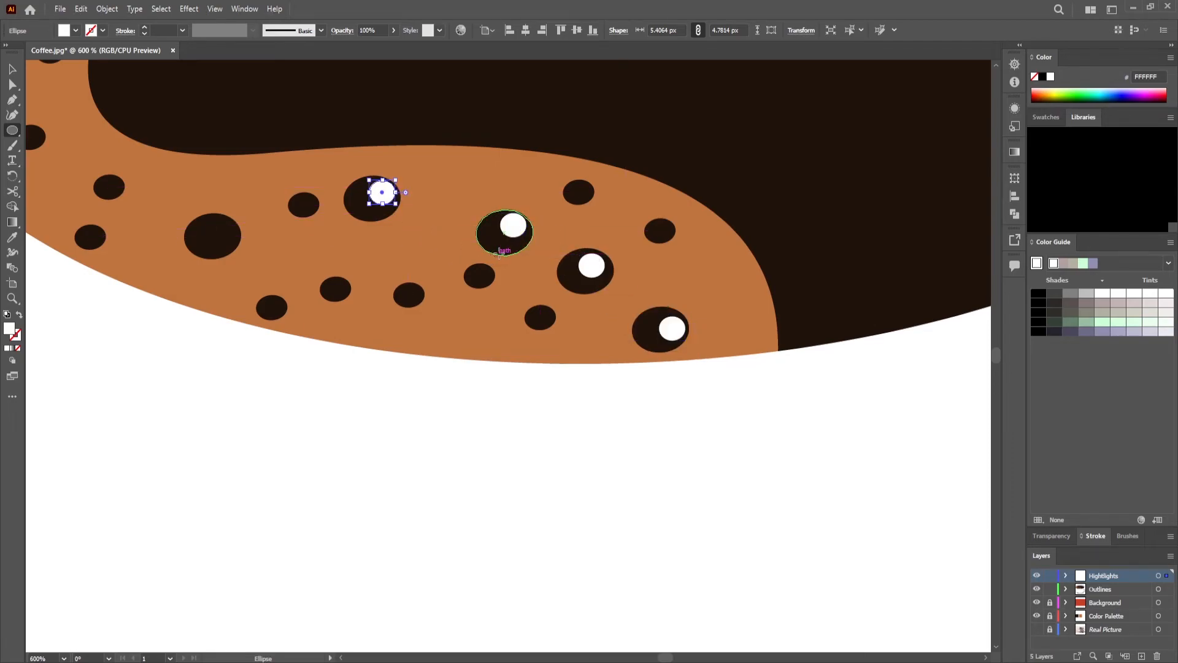
pyautogui.moveTo(312, 260); pyautogui.dragTo(225, 231)
pyautogui.hscroll(-2, 355, 273)
pyautogui.scroll(-3, 355, 273)
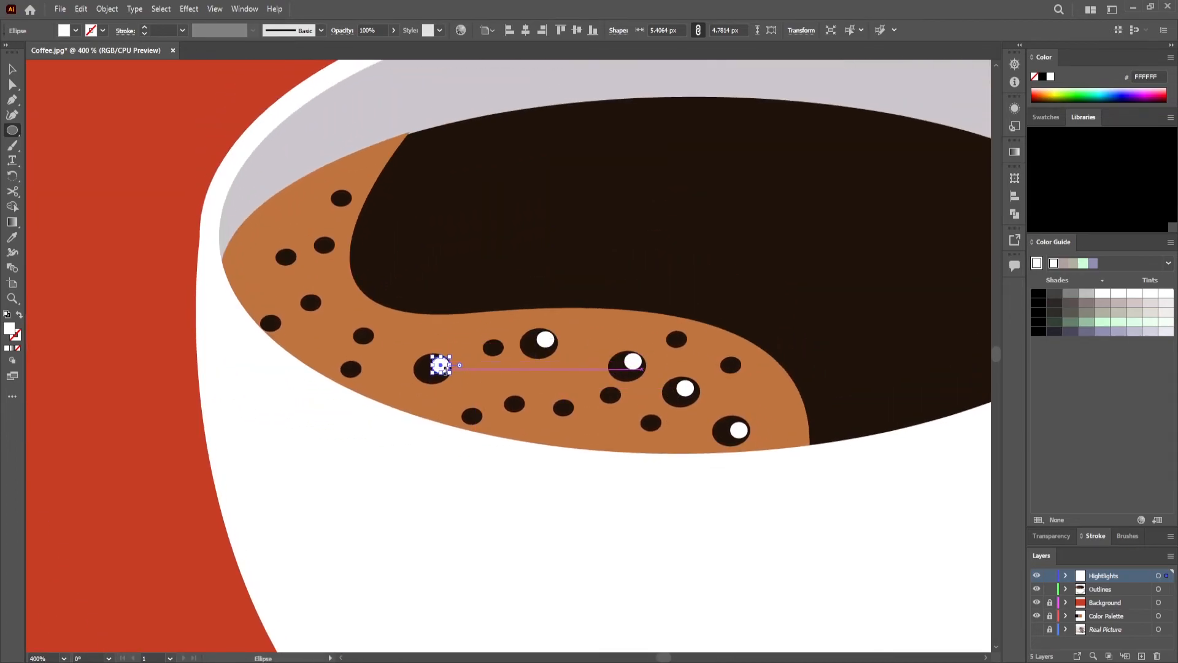
# Add smaller white highlight ellipses, about 3.2 × 2.8 px, to all the small bubbles in the coffee foam.
pyautogui.scroll(3, 440, 365)
pyautogui.moveTo(441, 366); pyautogui.dragTo(523, 339)
pyautogui.moveTo(522, 339); pyautogui.dragTo(759, 449)
pyautogui.moveTo(759, 449); pyautogui.dragTo(701, 410)
pyautogui.moveTo(701, 409); pyautogui.dragTo(191, 301)
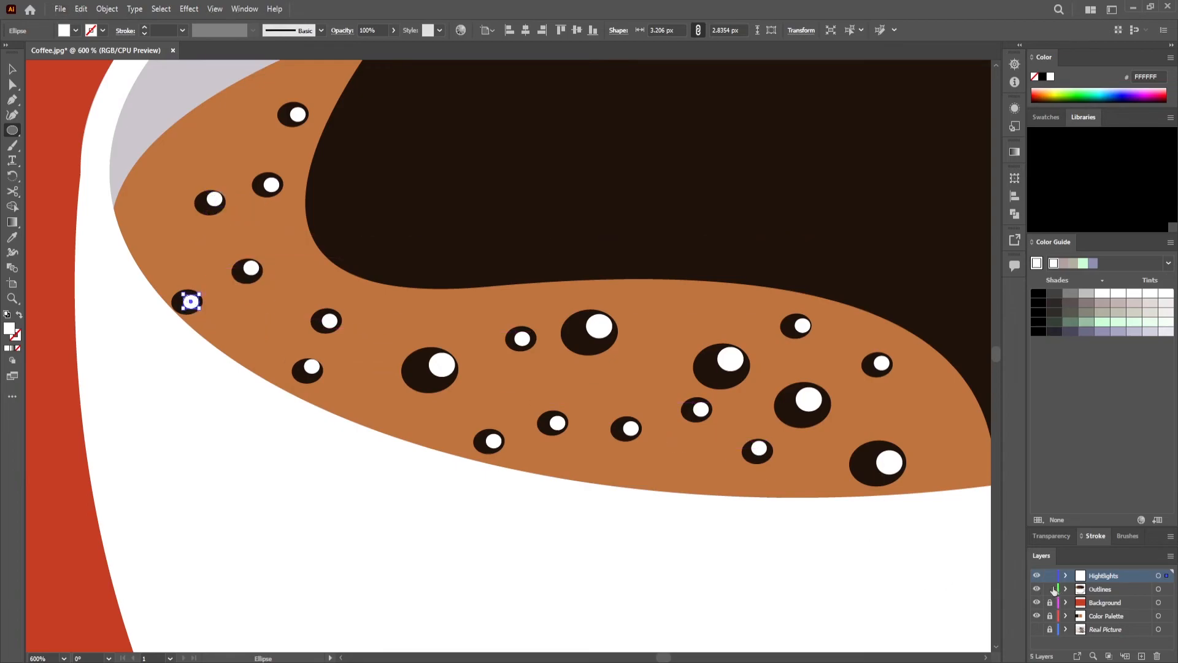
# Lock the Outlines layer, select all the white bubble highlights and set their opacity to 50%.
pyautogui.click(11, 69)
pyautogui.moveTo(167, 91); pyautogui.dragTo(954, 540)
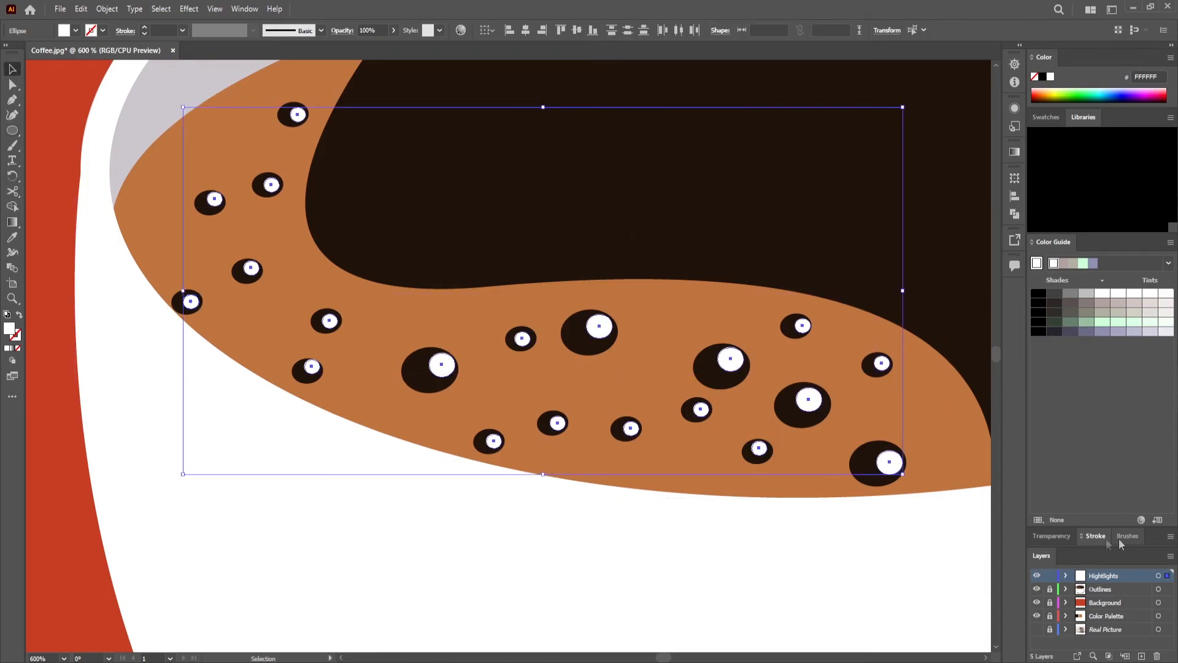
pyautogui.click(1043, 539)
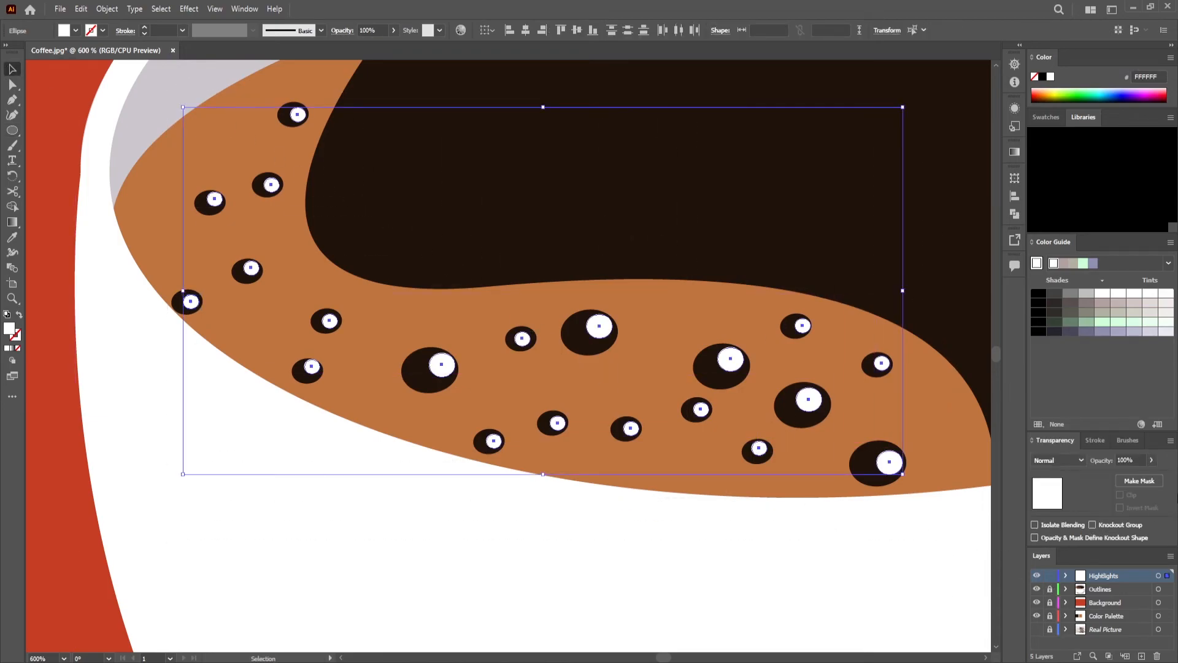
pyautogui.click(1126, 476)
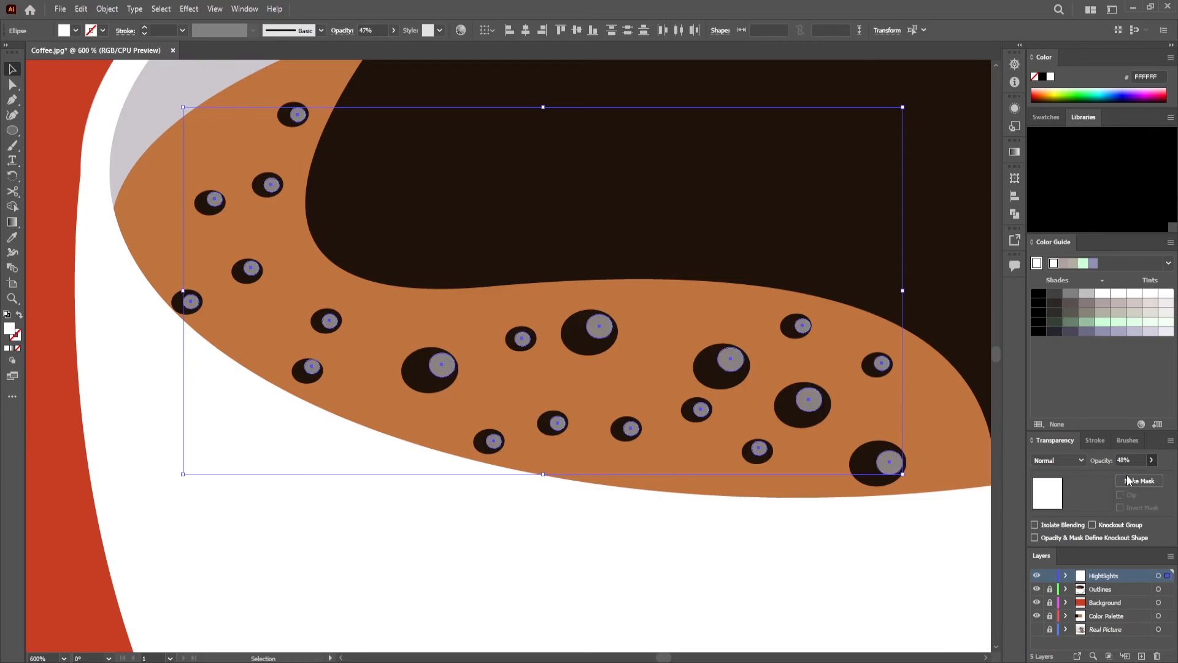
pyautogui.click(673, 226)
pyautogui.scroll(-2, 823, 297)
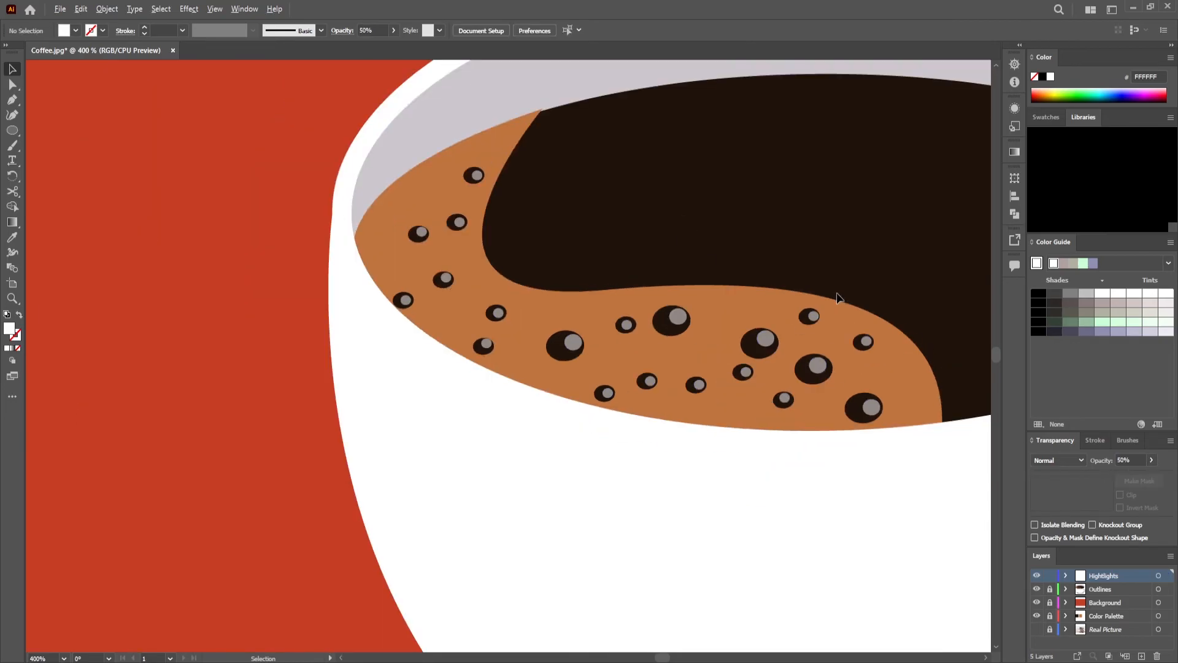
# Reselect all the bubble highlights, set their opacity to 75% and deselect them.
pyautogui.scroll(-4, 878, 300)
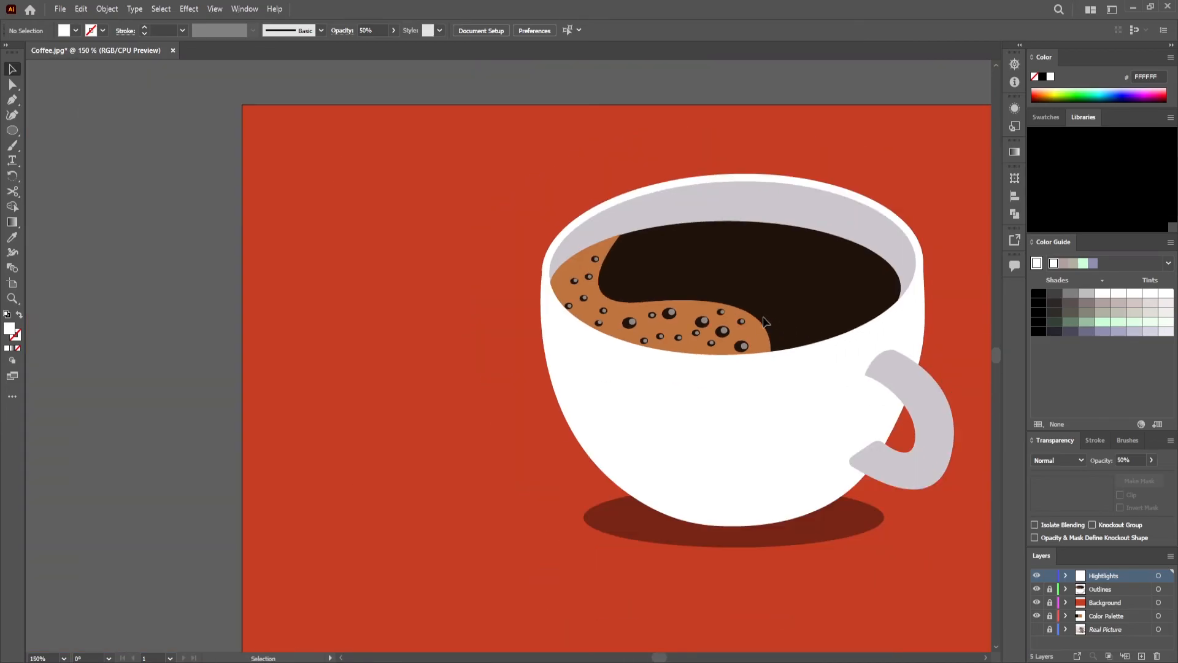
pyautogui.scroll(-2, 765, 322)
pyautogui.scroll(4, 758, 359)
pyautogui.moveTo(546, 208); pyautogui.dragTo(795, 378)
pyautogui.click(444, 198)
pyautogui.moveTo(477, 178); pyautogui.dragTo(799, 372)
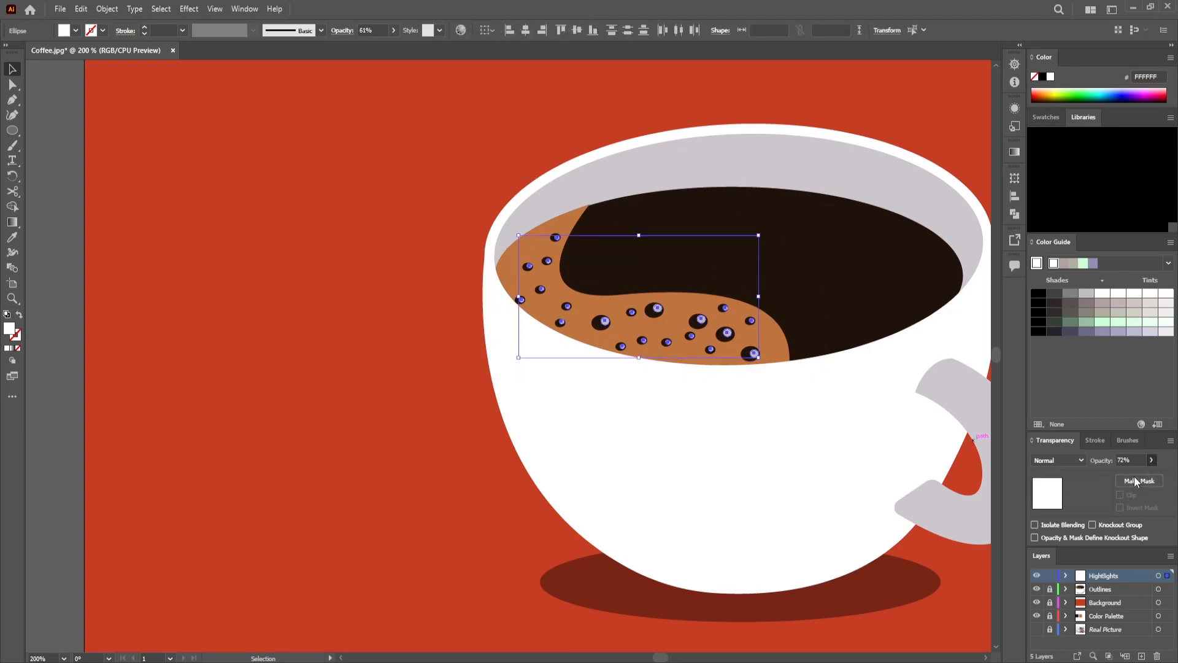
pyautogui.click(890, 355)
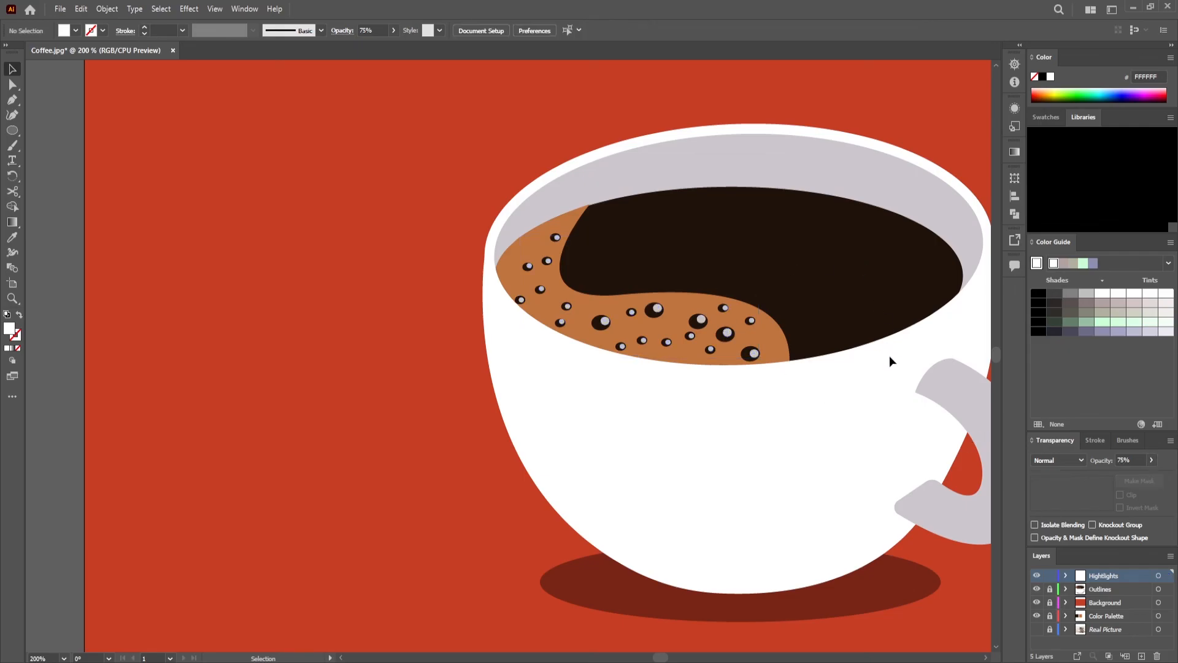
pyautogui.scroll(-2, 883, 359)
pyautogui.hscroll(4, 878, 365)
pyautogui.scroll(-2, 792, 355)
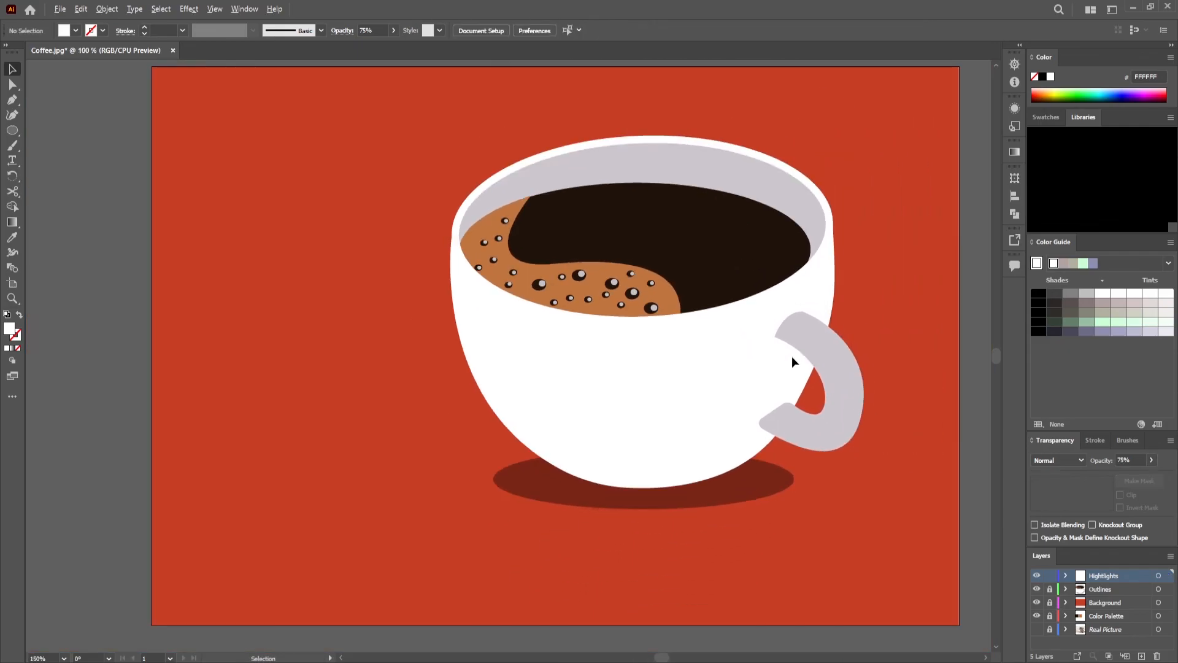
pyautogui.hscroll(2, 882, 370)
pyautogui.hscroll(3, 882, 371)
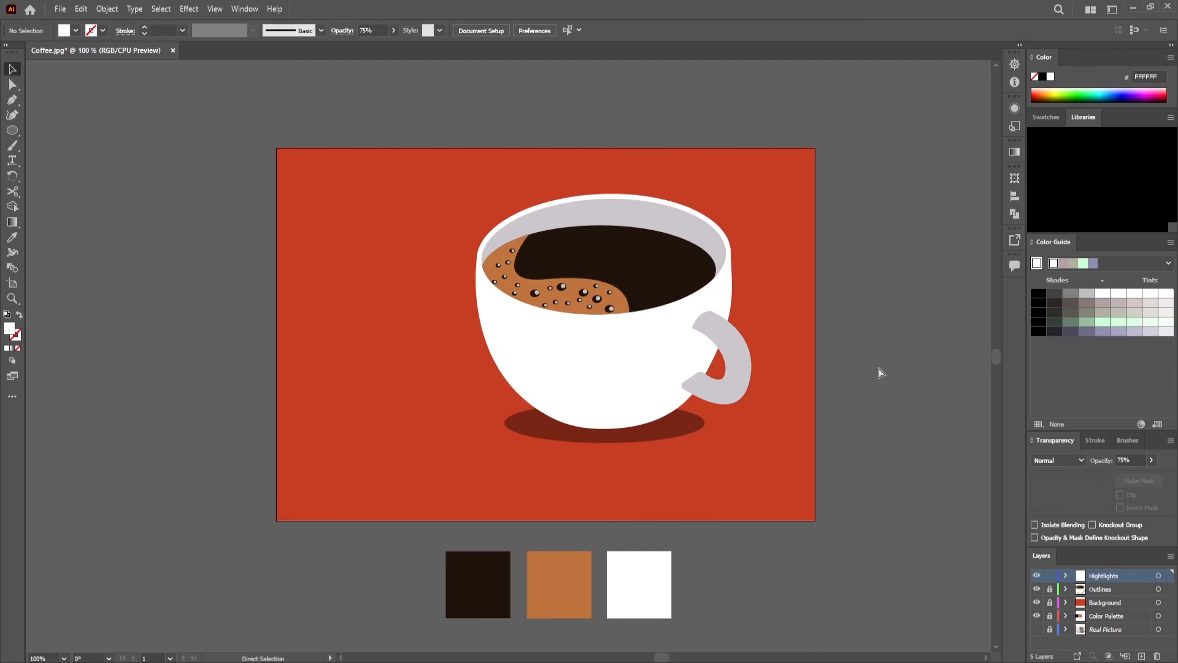